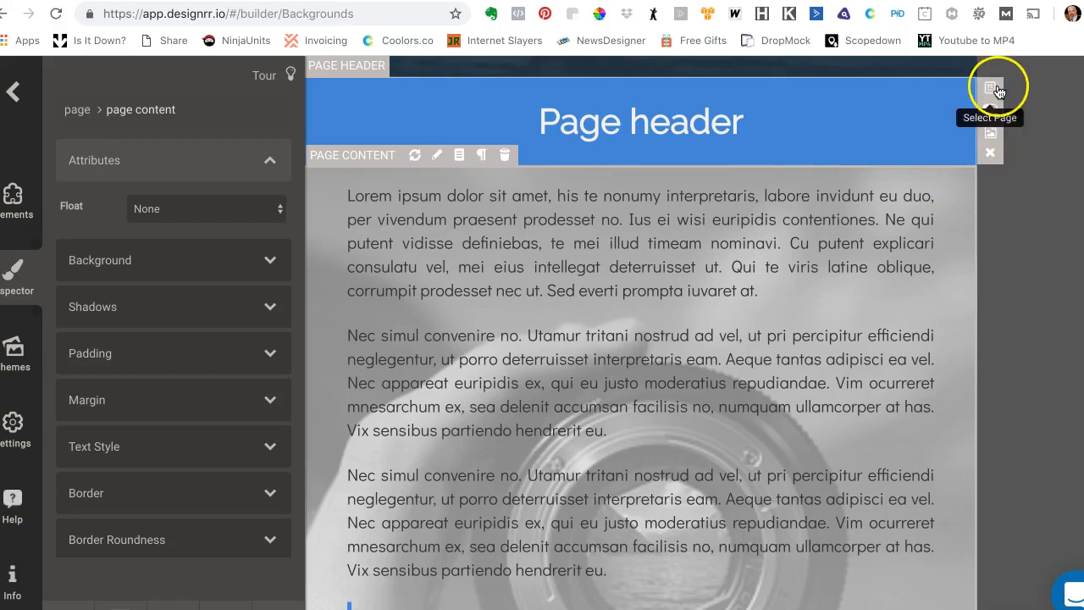
# Step: Replace the background of the lorem ipsum text page with the light blue image bkg131.jpg from the image library
pyautogui.click(988, 135)
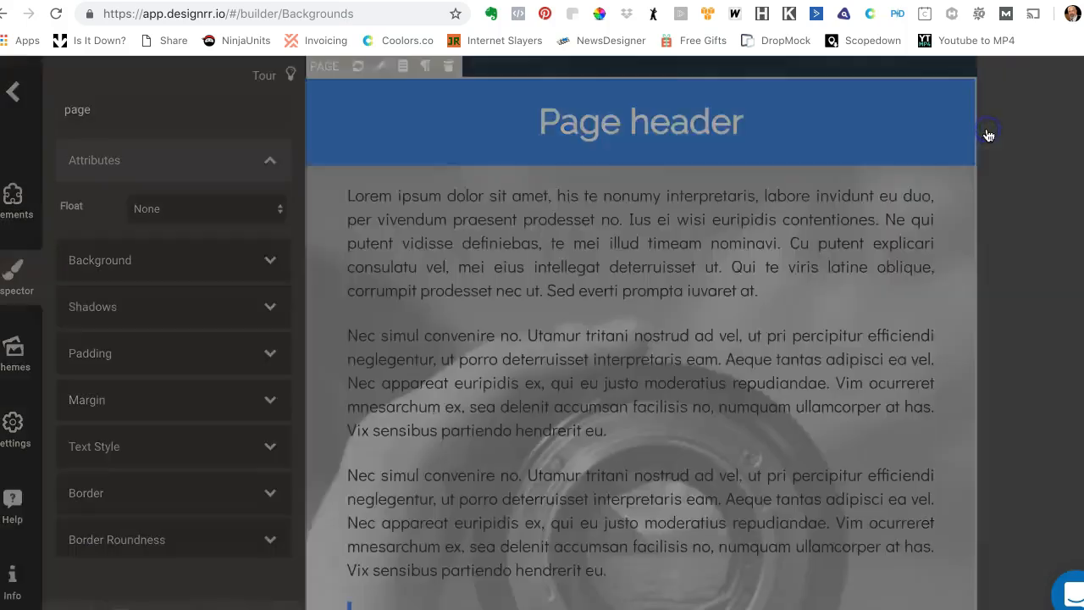
pyautogui.scroll(-3, 595, 345)
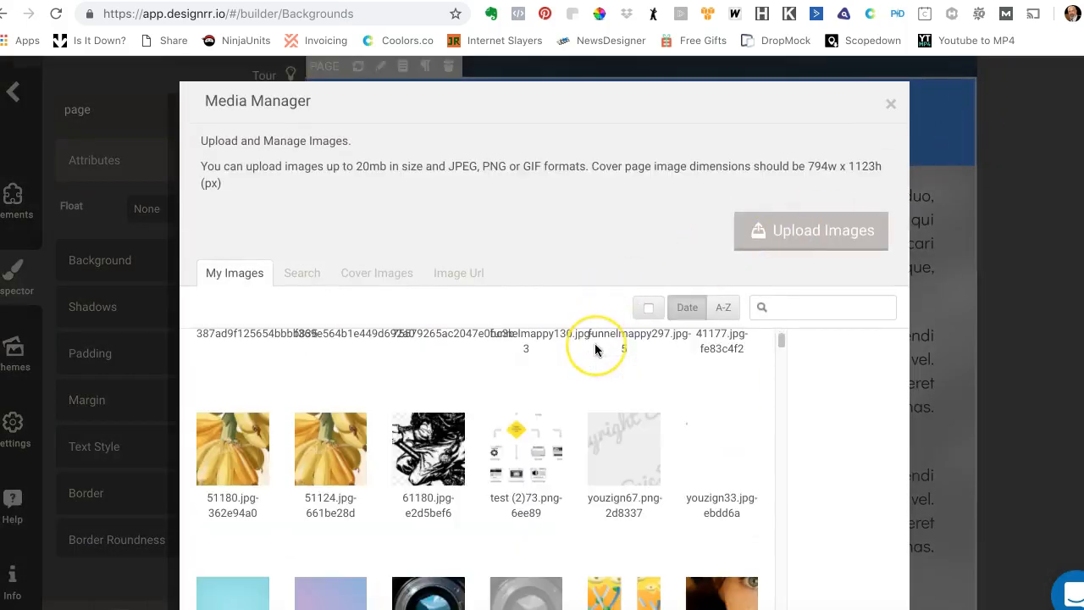
pyautogui.click(262, 539)
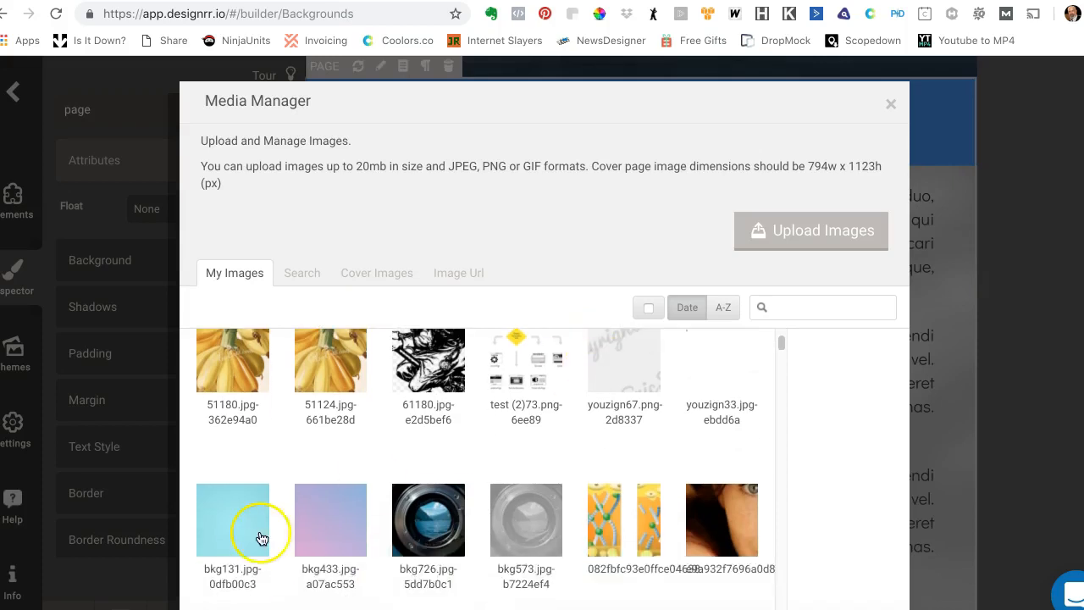
pyautogui.click(233, 516)
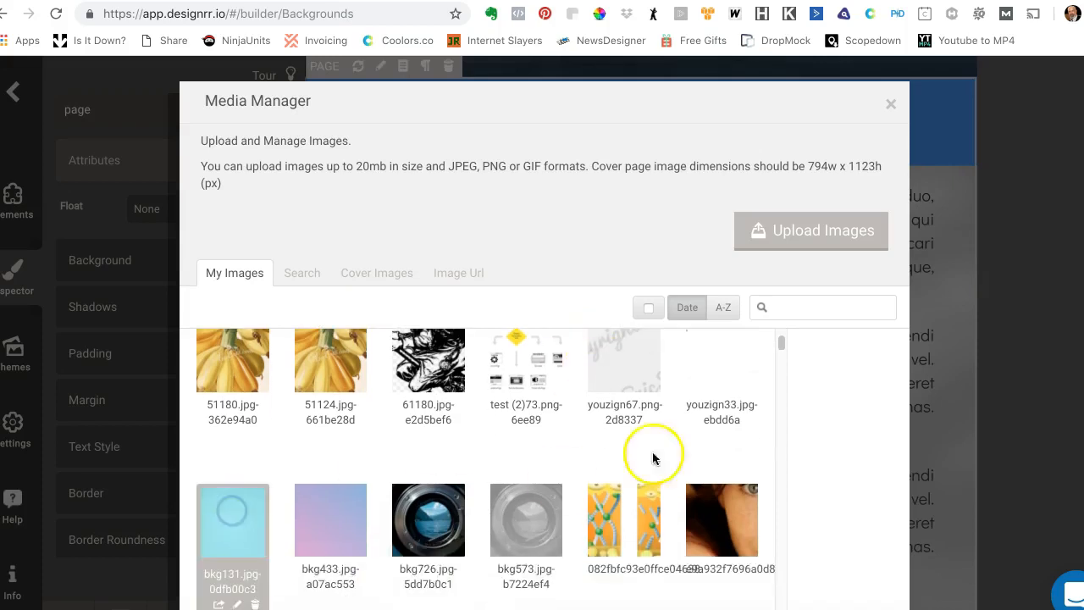
pyautogui.scroll(-3, 834, 453)
pyautogui.scroll(3, 834, 455)
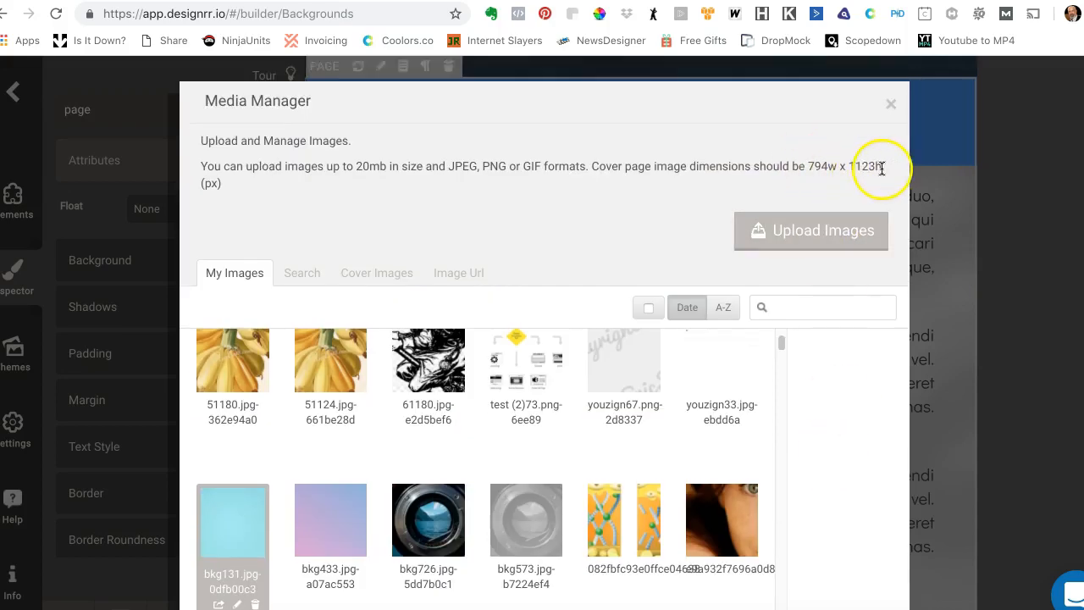
pyautogui.scroll(-3, 830, 426)
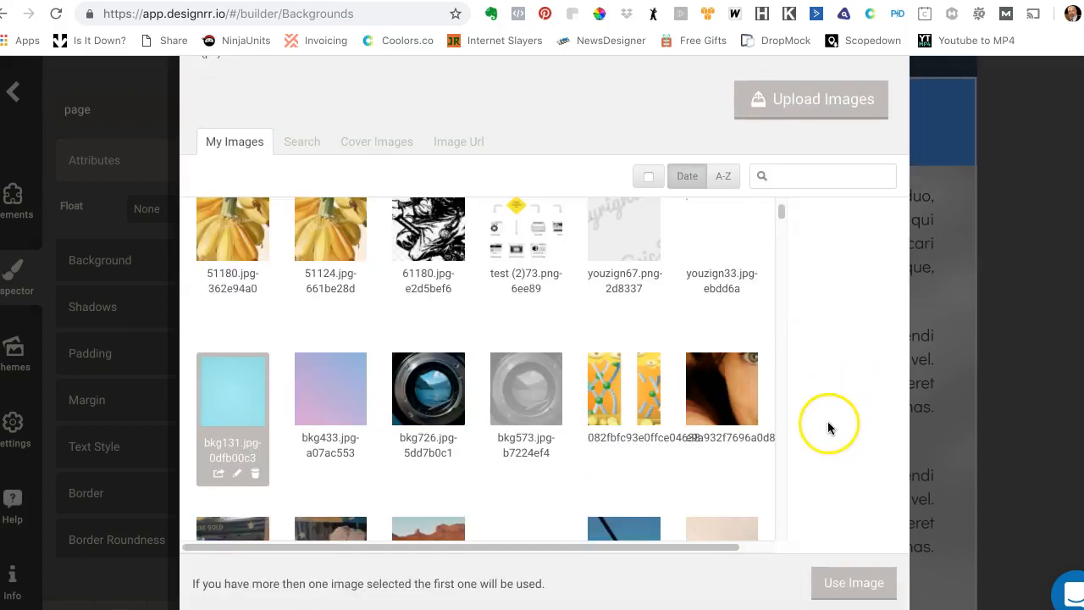
pyautogui.click(857, 582)
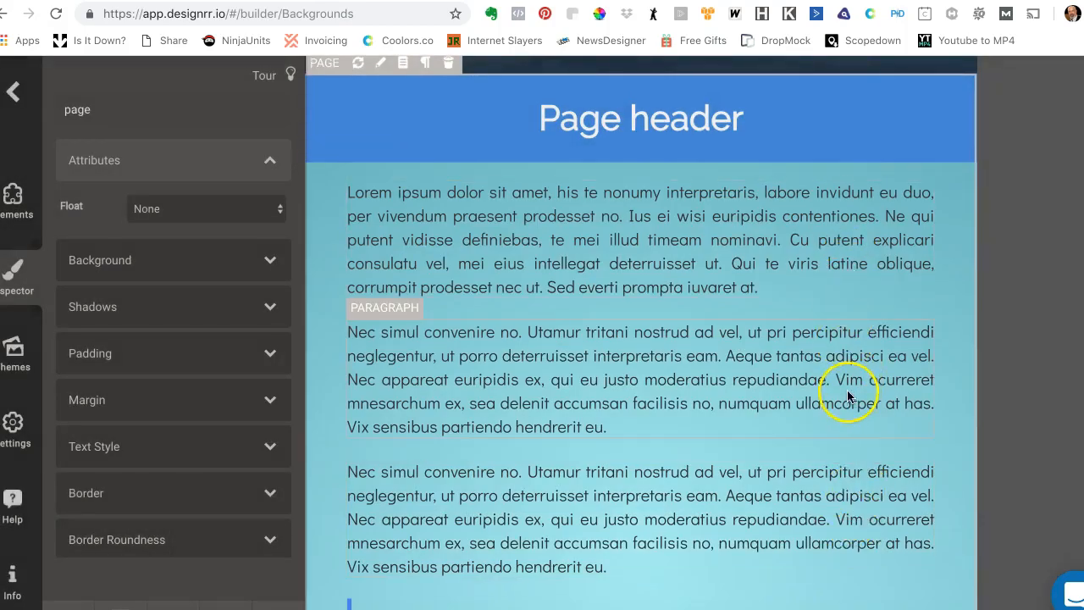
# Step: Examine the text page with its new background and the full-page flowchart background on the following page
pyautogui.scroll(-5, 839, 391)
pyautogui.scroll(-3, 849, 394)
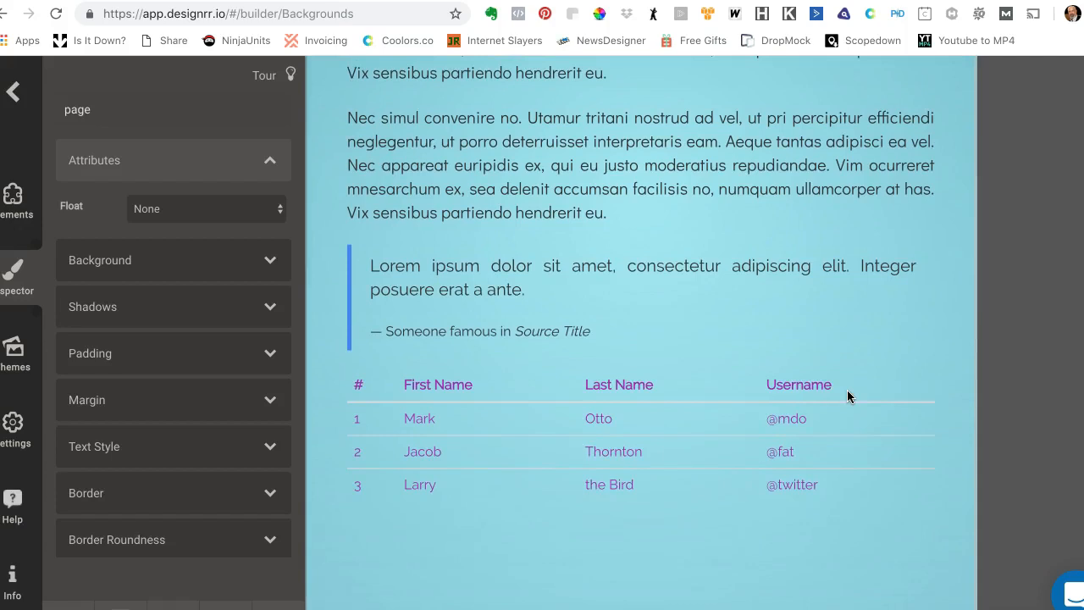
pyautogui.scroll(-10, 848, 395)
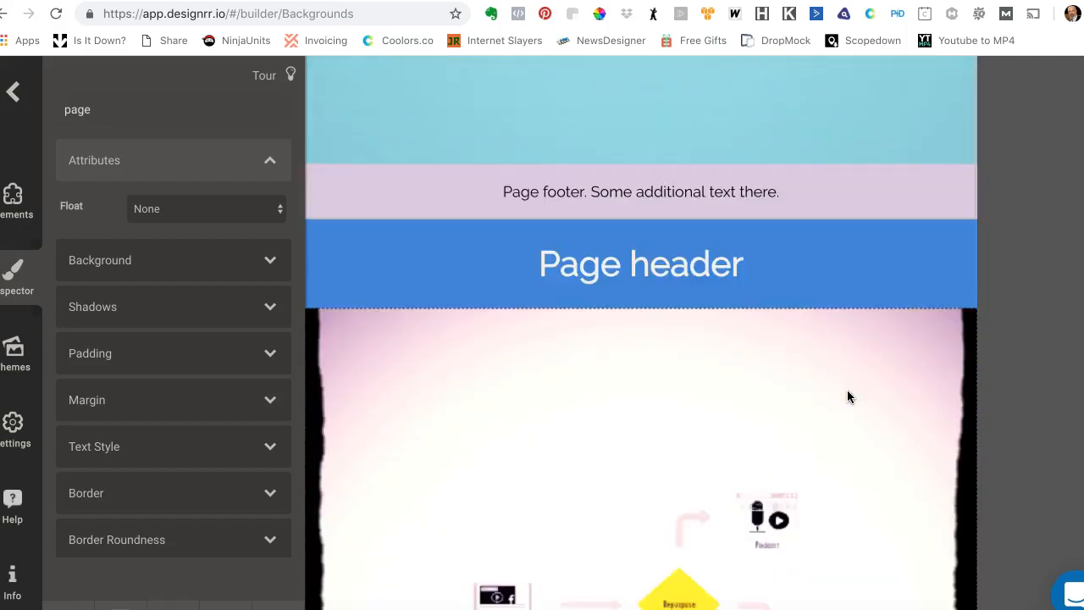
pyautogui.scroll(-5, 849, 397)
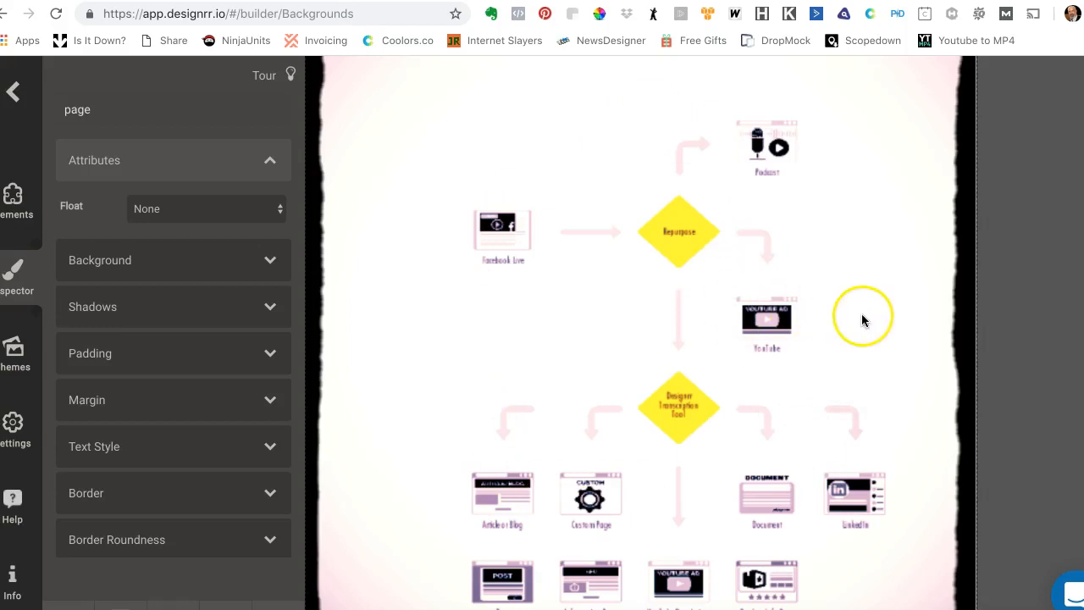
pyautogui.scroll(-2, 864, 315)
pyautogui.scroll(-3, 880, 369)
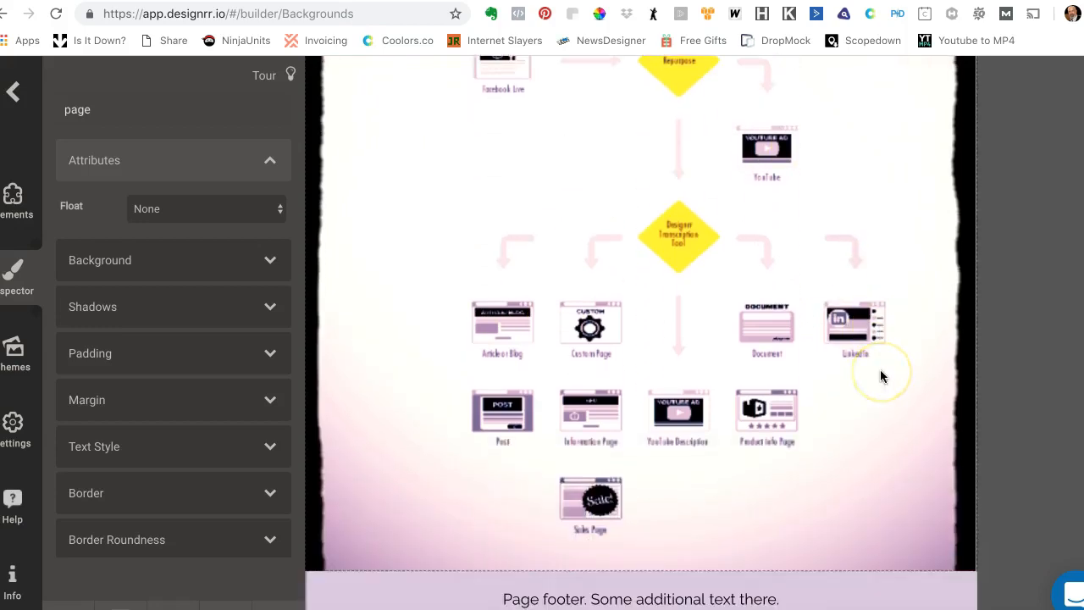
pyautogui.scroll(2, 880, 370)
pyautogui.scroll(5, 880, 373)
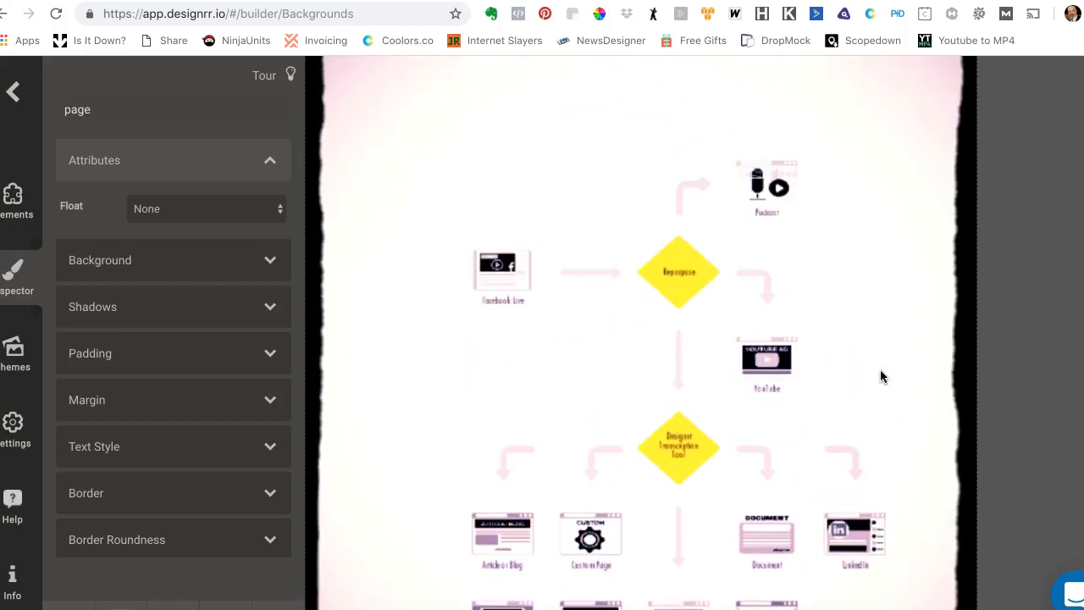
pyautogui.scroll(2, 880, 373)
# Step: Open the background image library for the flowchart page and go to its most recent images
pyautogui.click(891, 358)
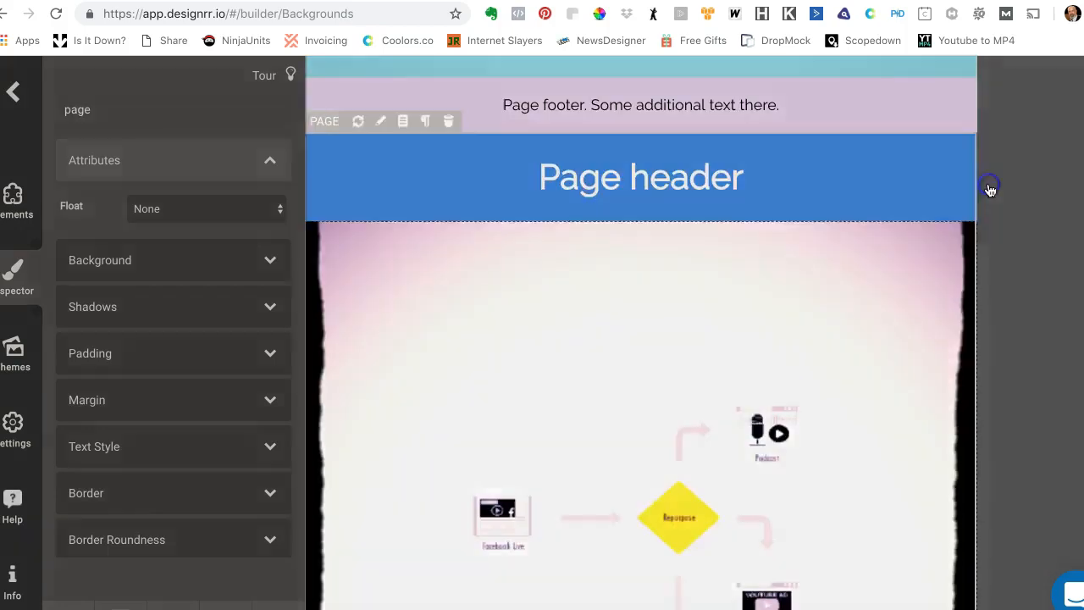
pyautogui.click(989, 188)
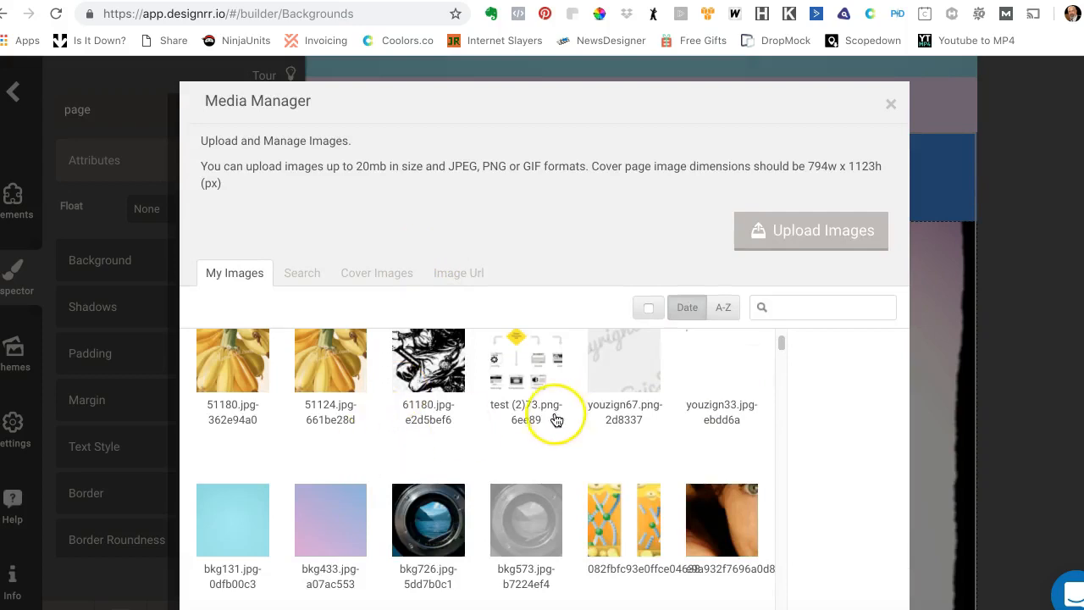
pyautogui.scroll(2, 542, 424)
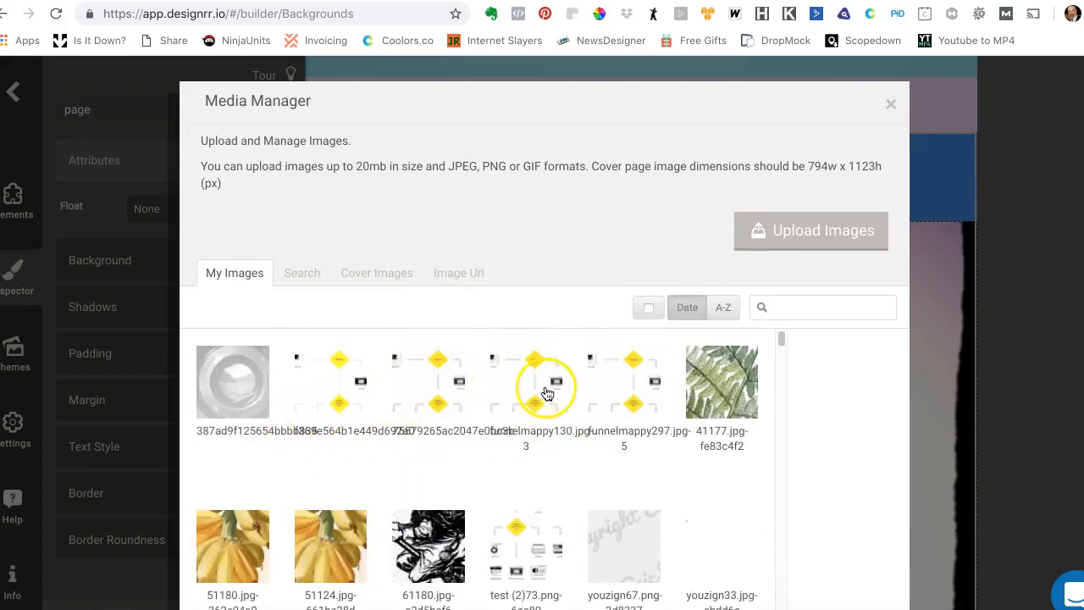
# Step: Open the second library image, the purple-tinted flowchart, in the photo editor and browse its available effects
pyautogui.moveTo(324, 383)
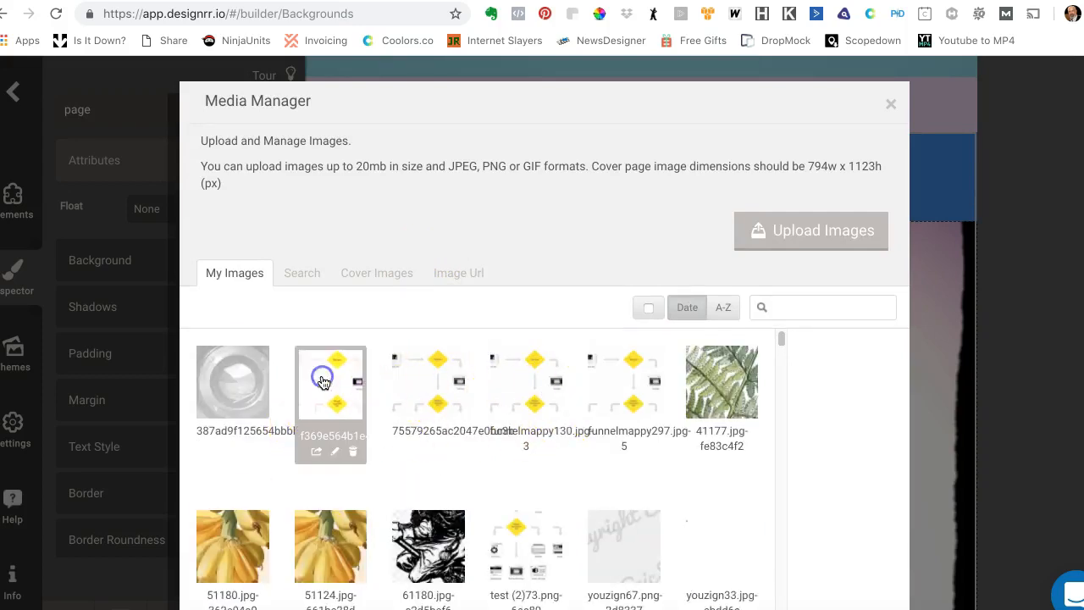
pyautogui.click(336, 453)
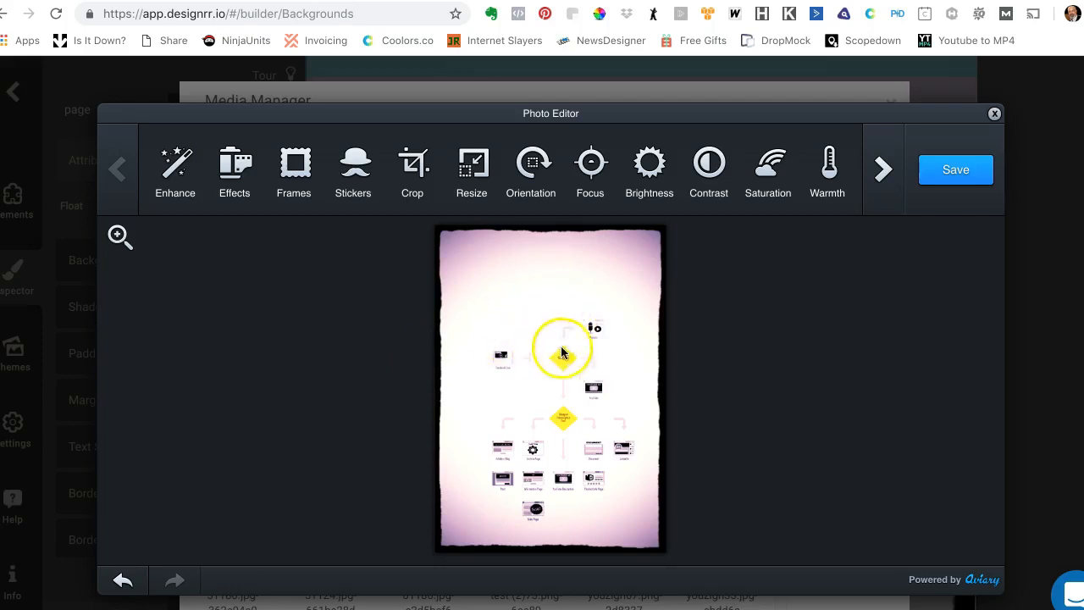
pyautogui.click(227, 168)
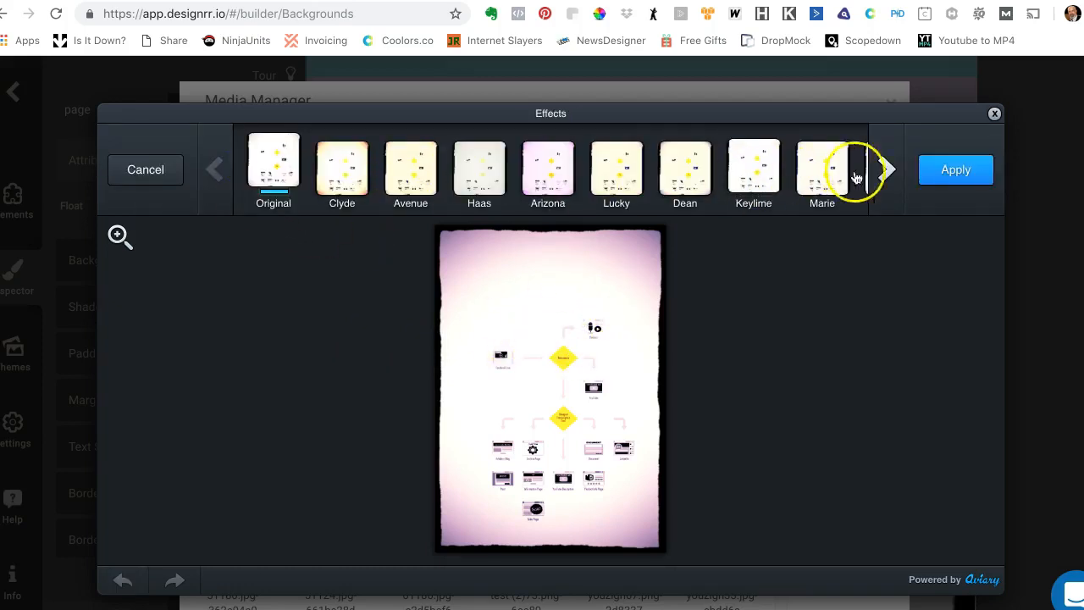
pyautogui.click(887, 169)
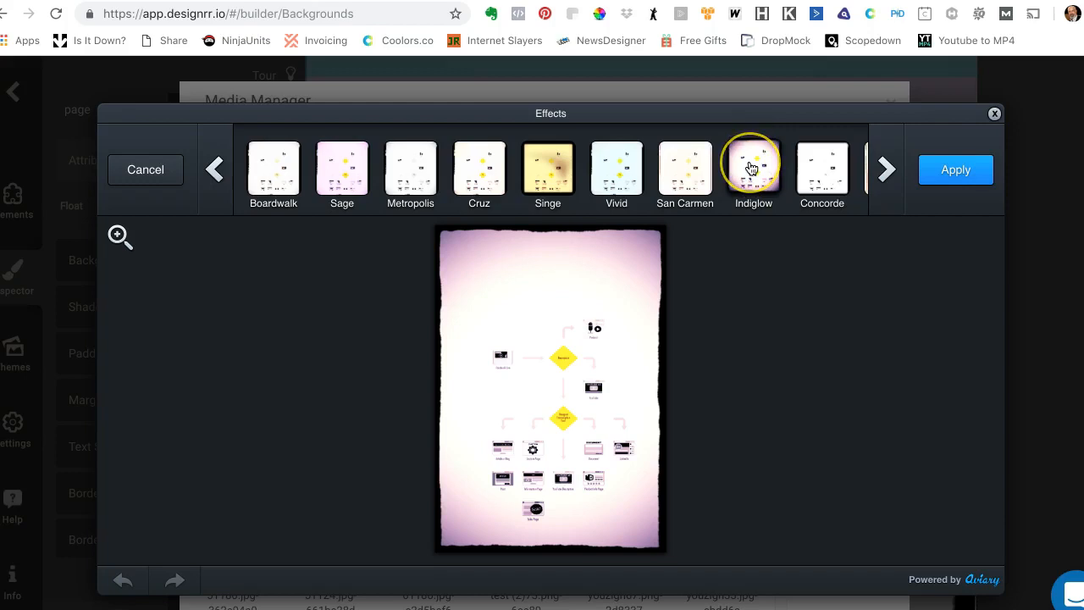
pyautogui.click(997, 114)
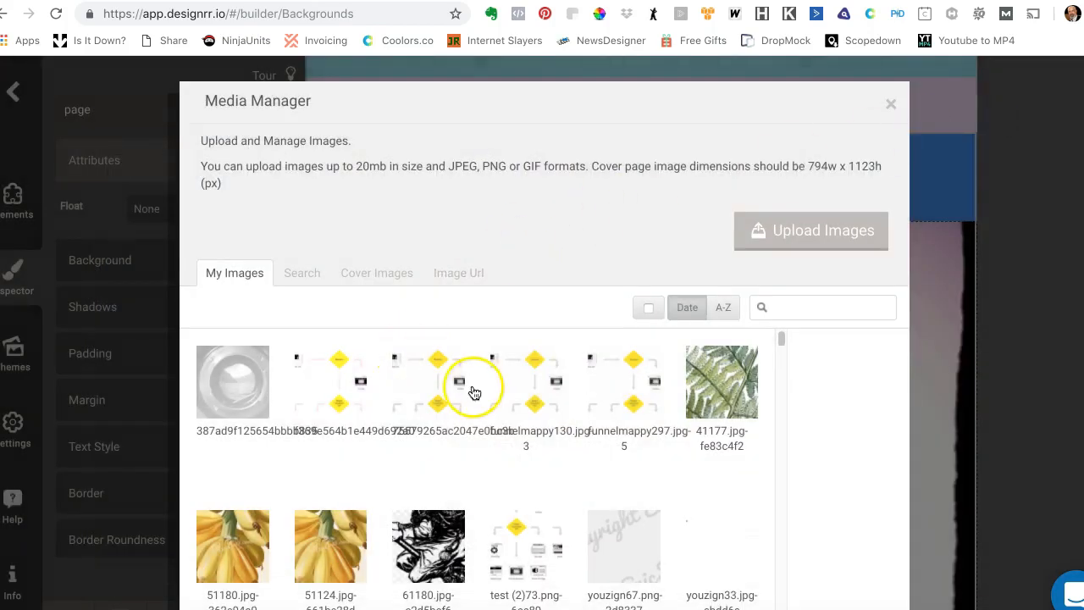
# Step: Apply the Keylime effect to the flowchart image funnelmappy130.jpg after trying Arizona and Haas, and save the edited copy
pyautogui.click(514, 392)
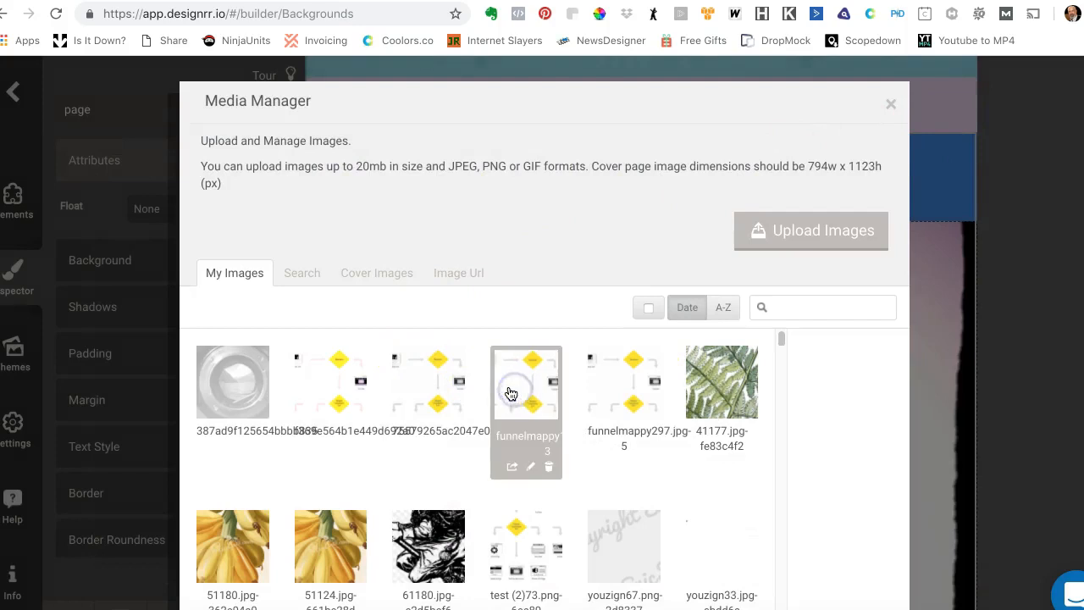
pyautogui.click(533, 467)
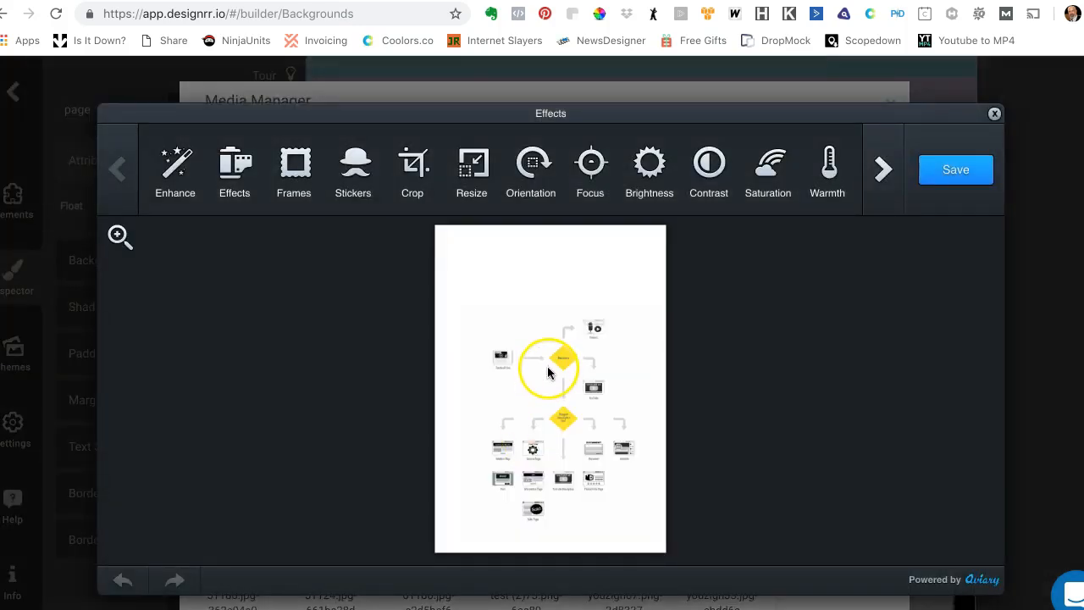
pyautogui.click(236, 165)
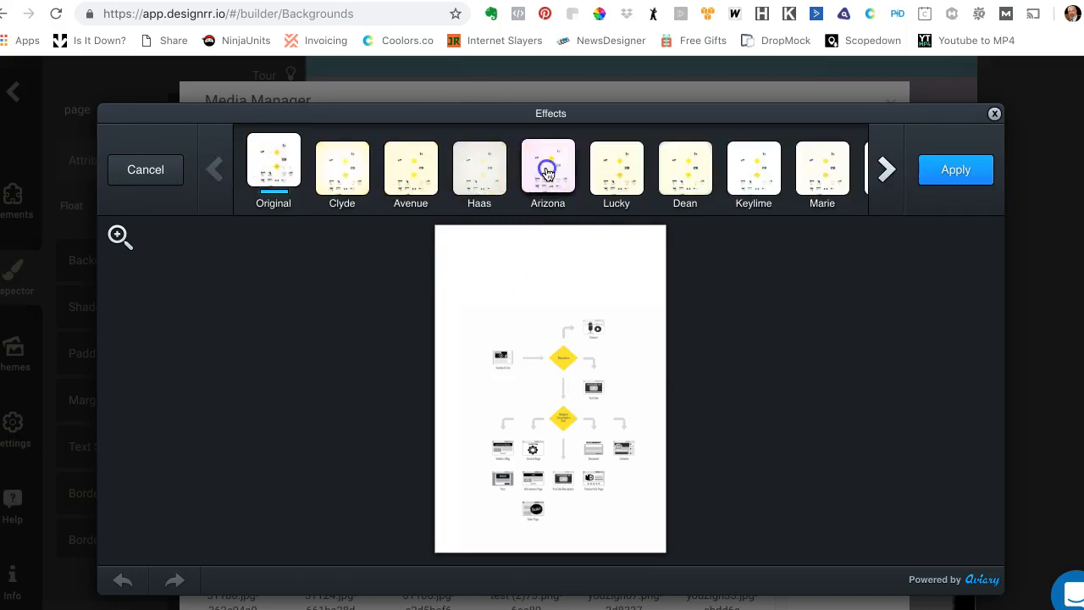
pyautogui.click(546, 173)
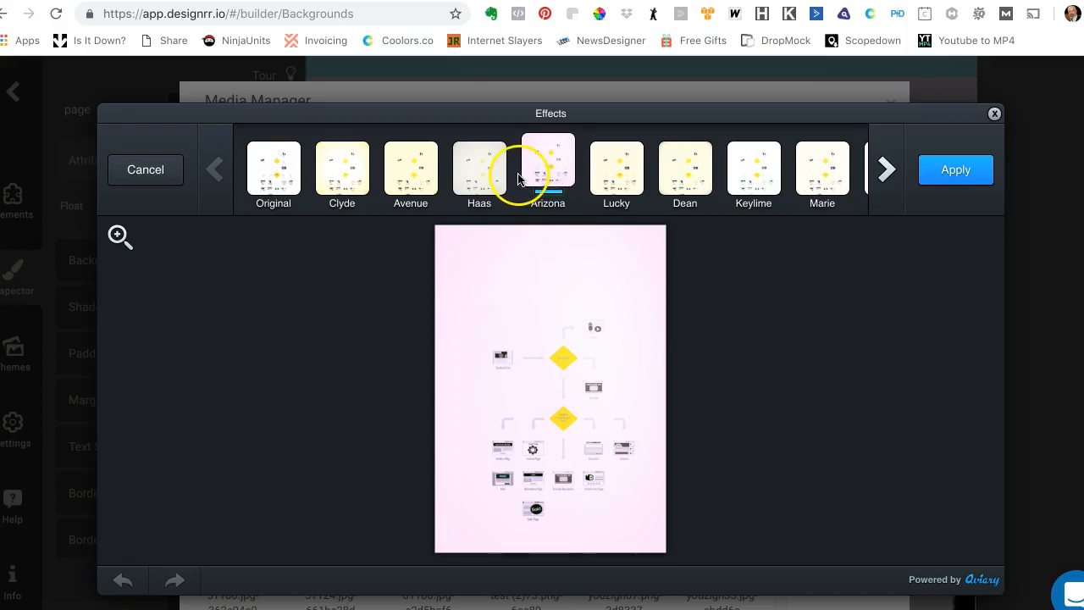
pyautogui.click(481, 176)
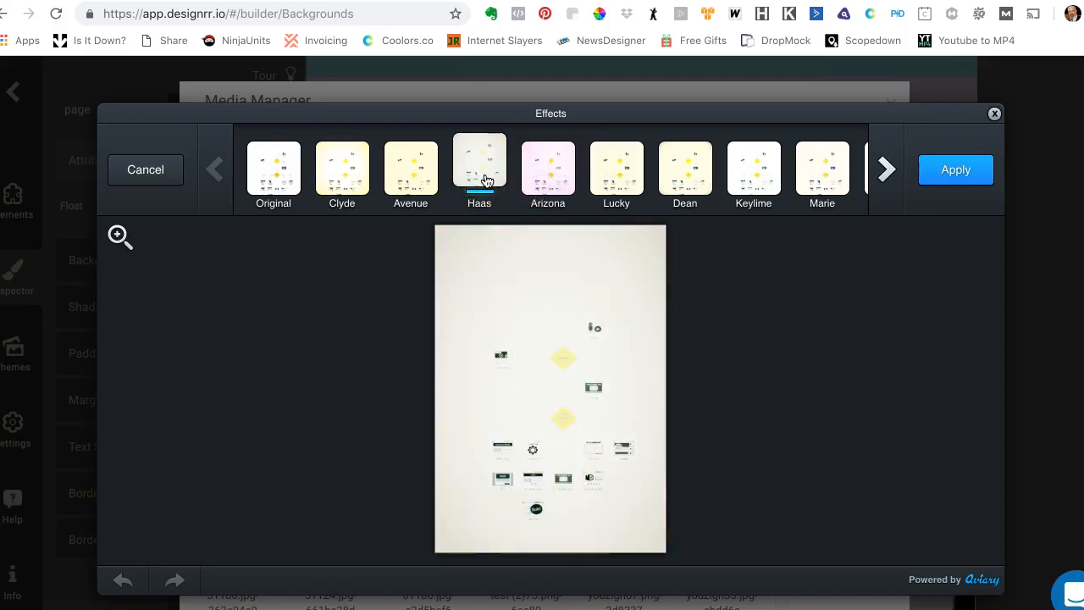
pyautogui.click(764, 166)
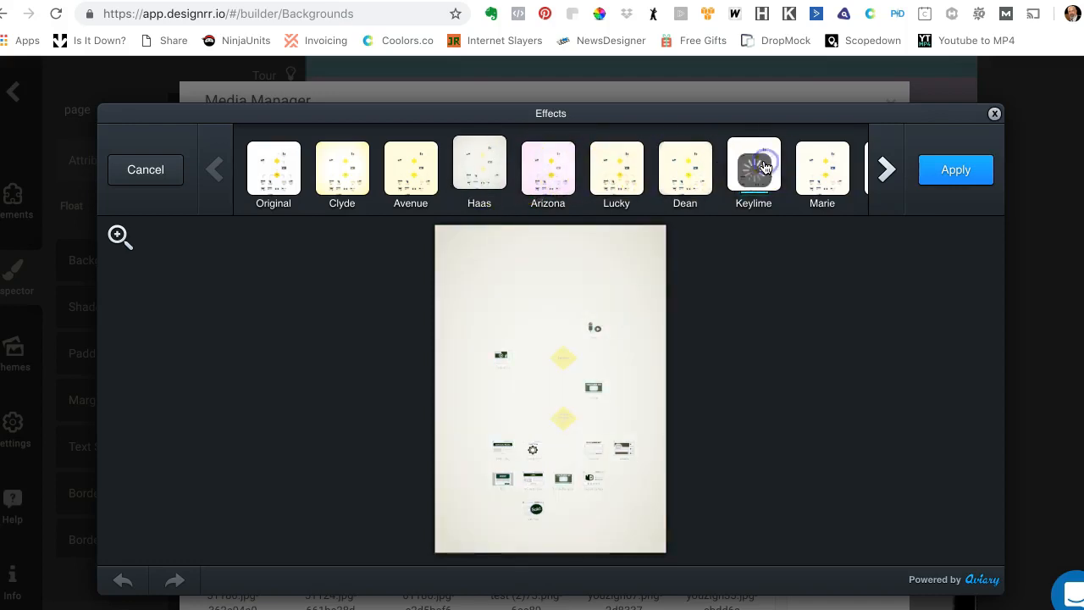
pyautogui.click(965, 177)
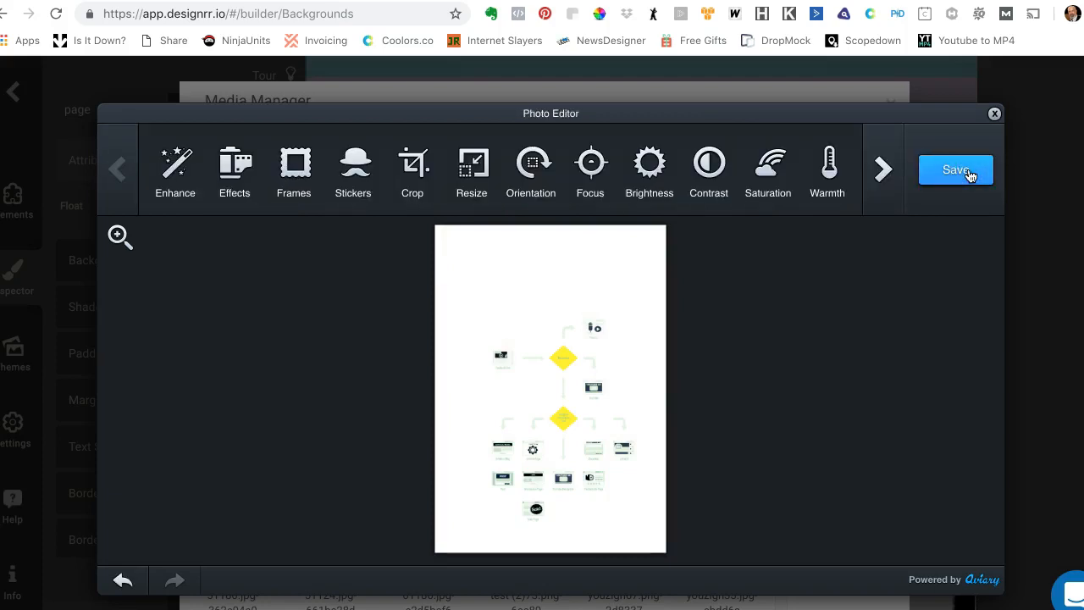
pyautogui.click(971, 175)
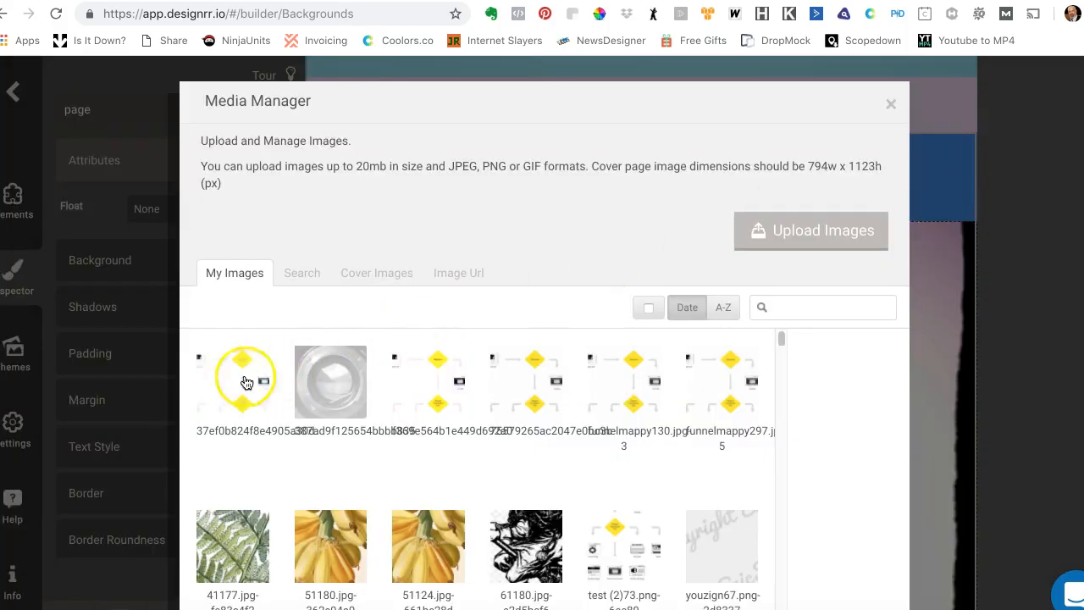
# Step: Use the newly saved Keylime flowchart image as the flowchart page's background and check it on the page
pyautogui.click(223, 379)
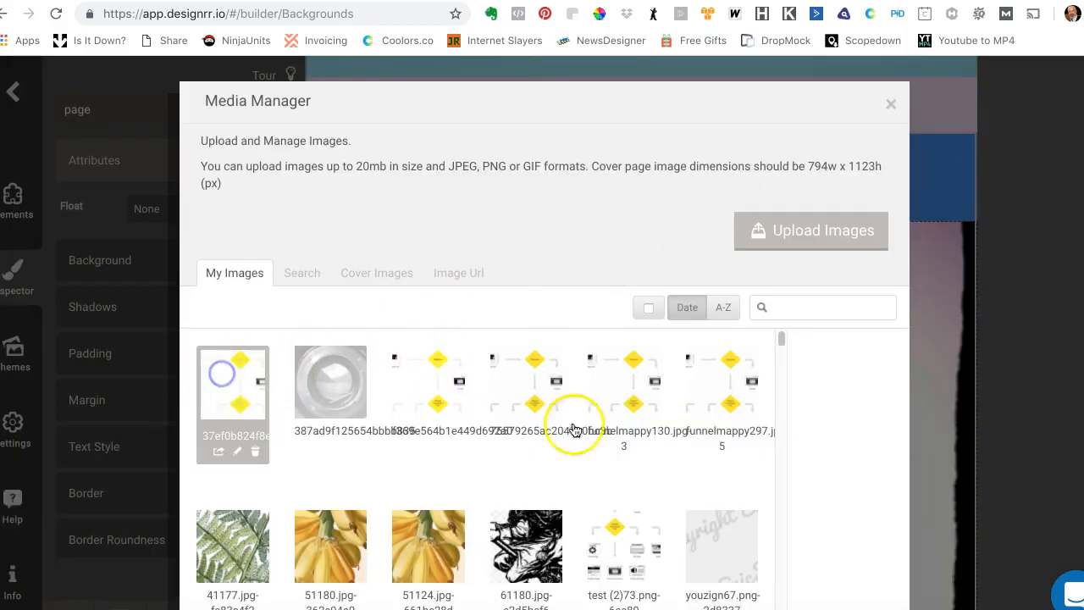
pyautogui.scroll(-2, 878, 406)
pyautogui.click(857, 581)
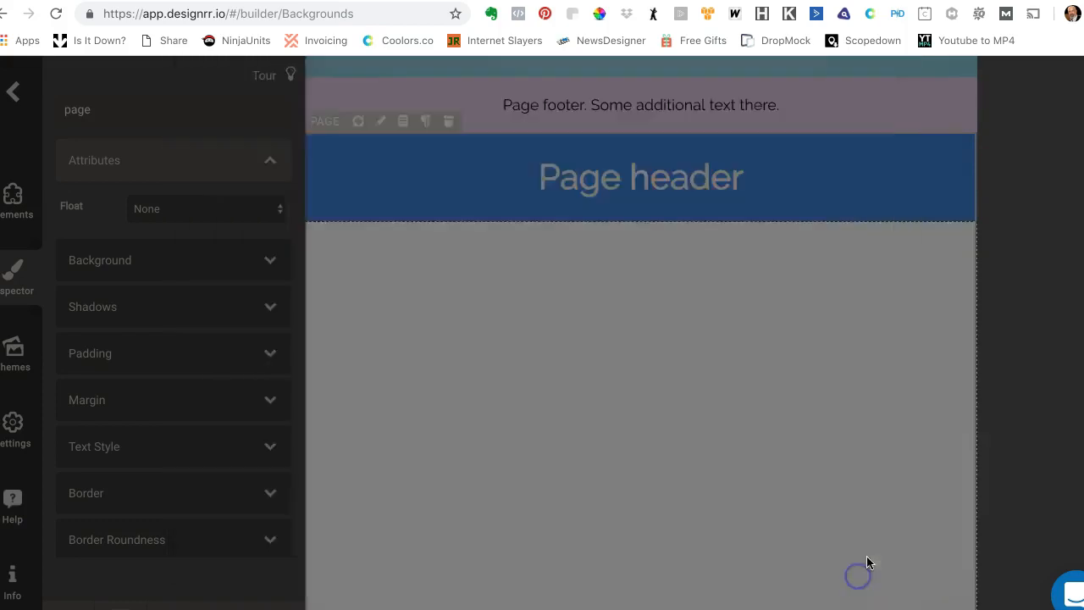
pyautogui.scroll(-5, 875, 400)
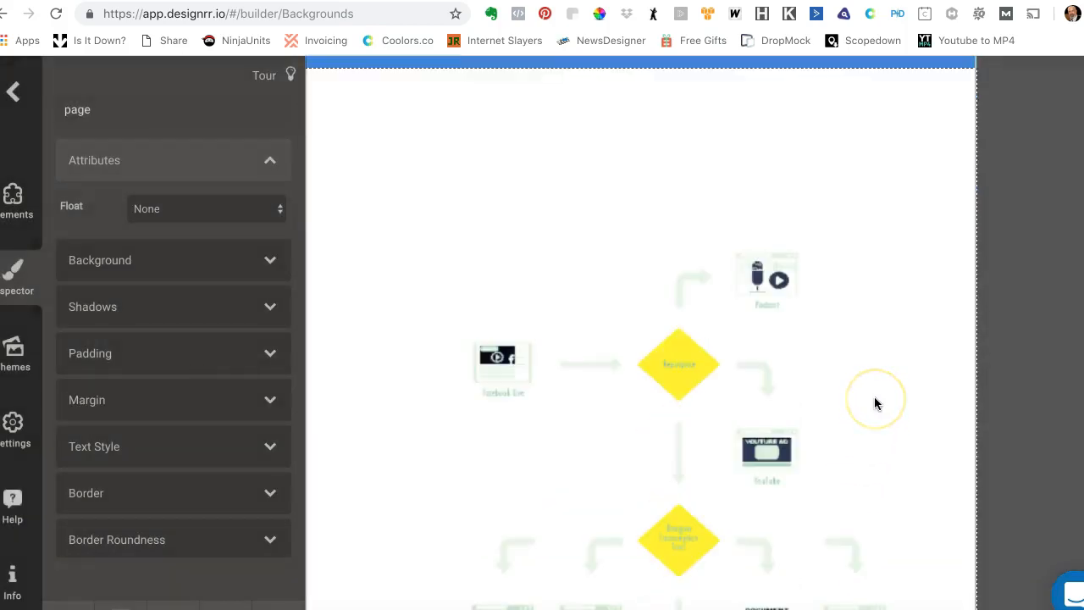
pyautogui.scroll(5, 874, 397)
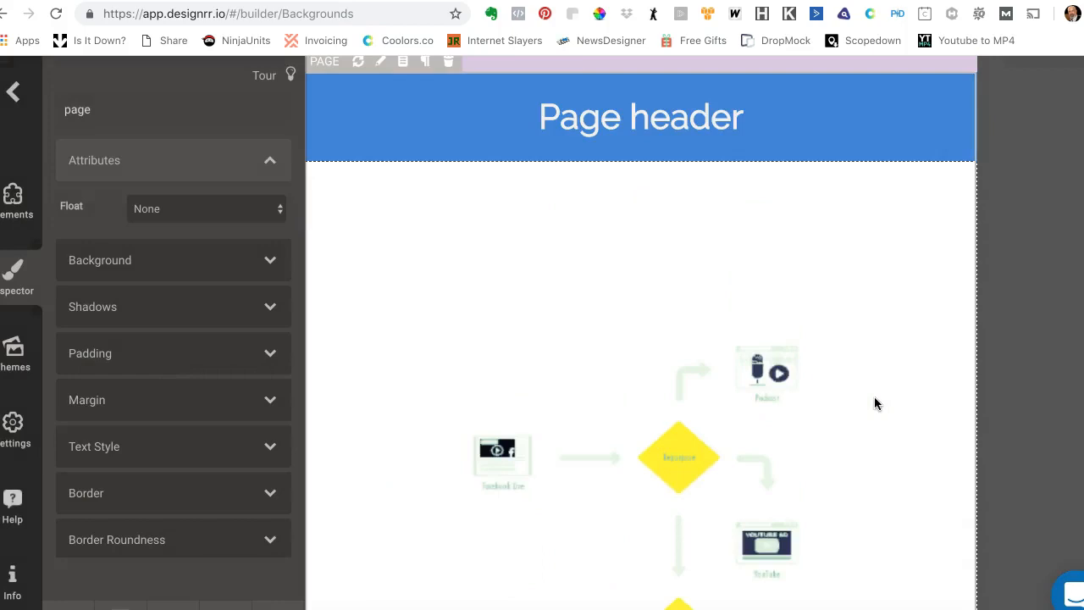
# Step: Add a heading element from the typography elements to the upper part of the flowchart page's content
pyautogui.click(23, 200)
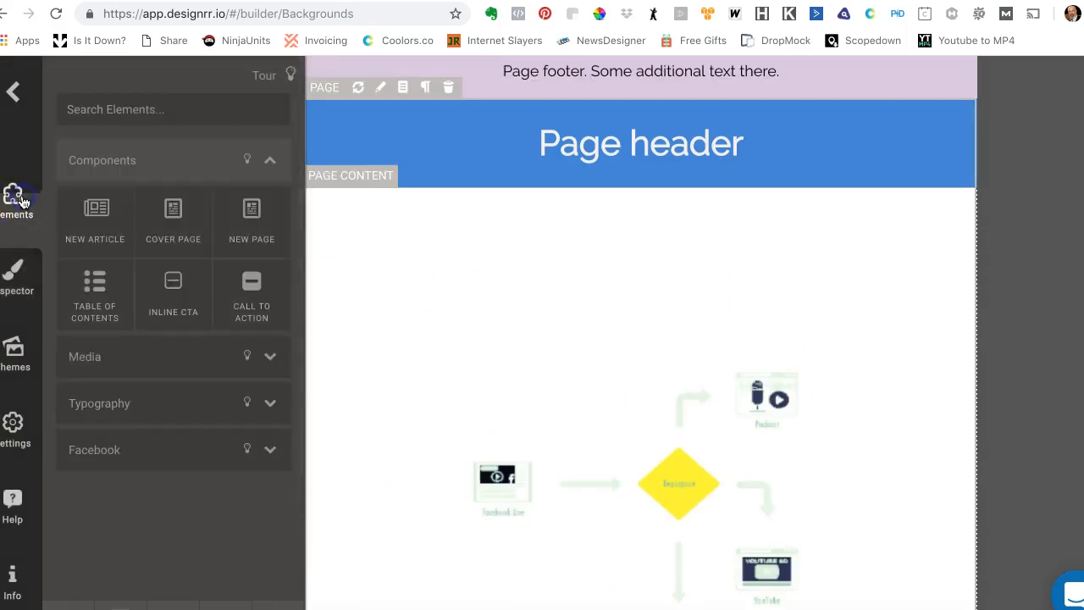
pyautogui.click(122, 402)
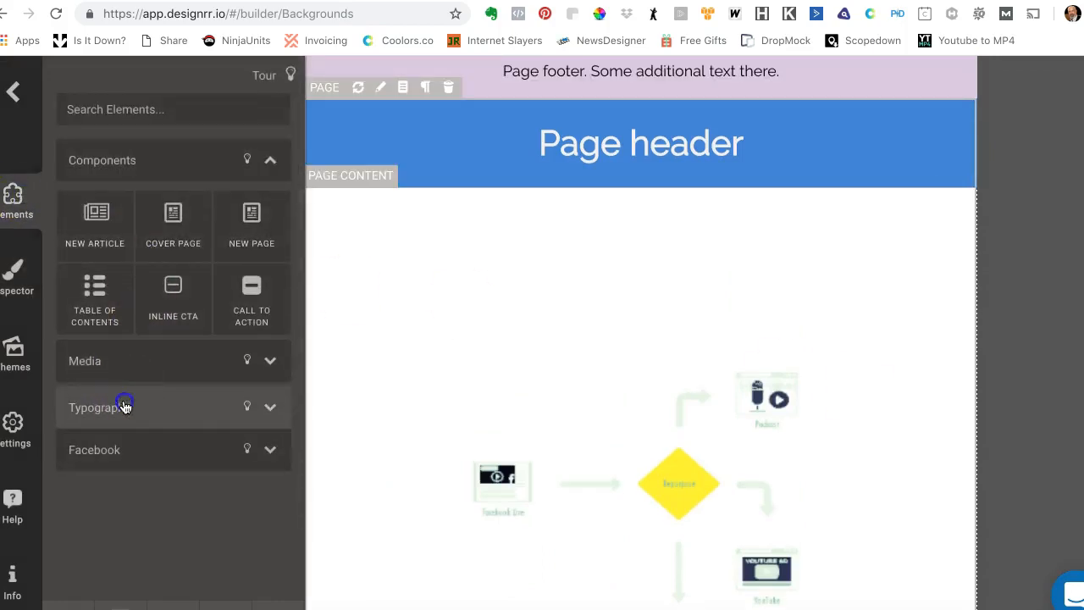
pyautogui.moveTo(93, 521); pyautogui.dragTo(353, 286)
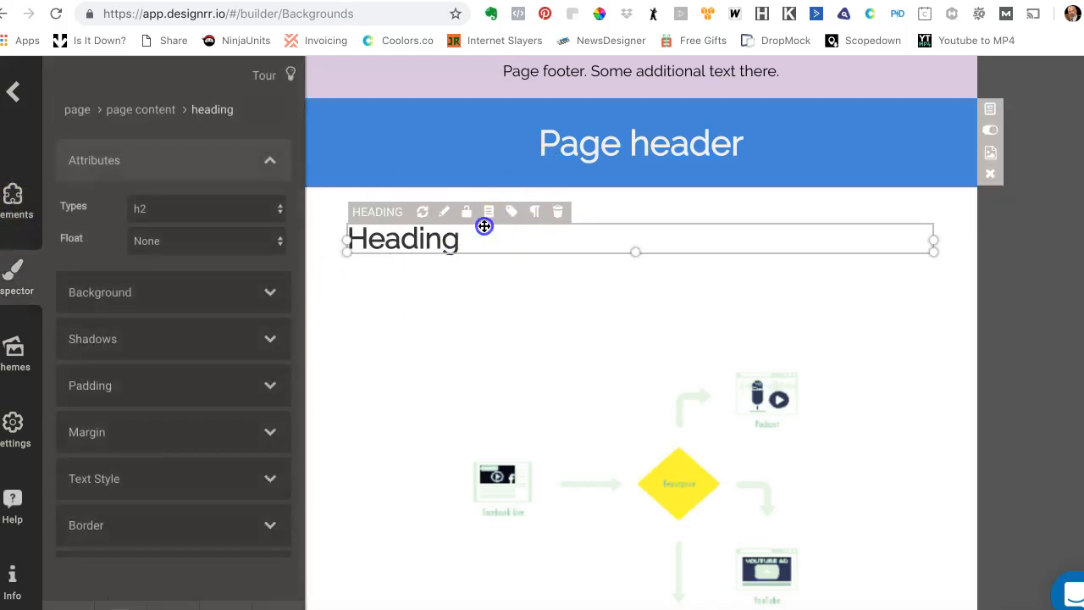
# Step: Replace the heading's placeholder text on the flowchart page with "This becomes my heading"
pyautogui.doubleClick(479, 232)
pyautogui.write('This becomes my hea')
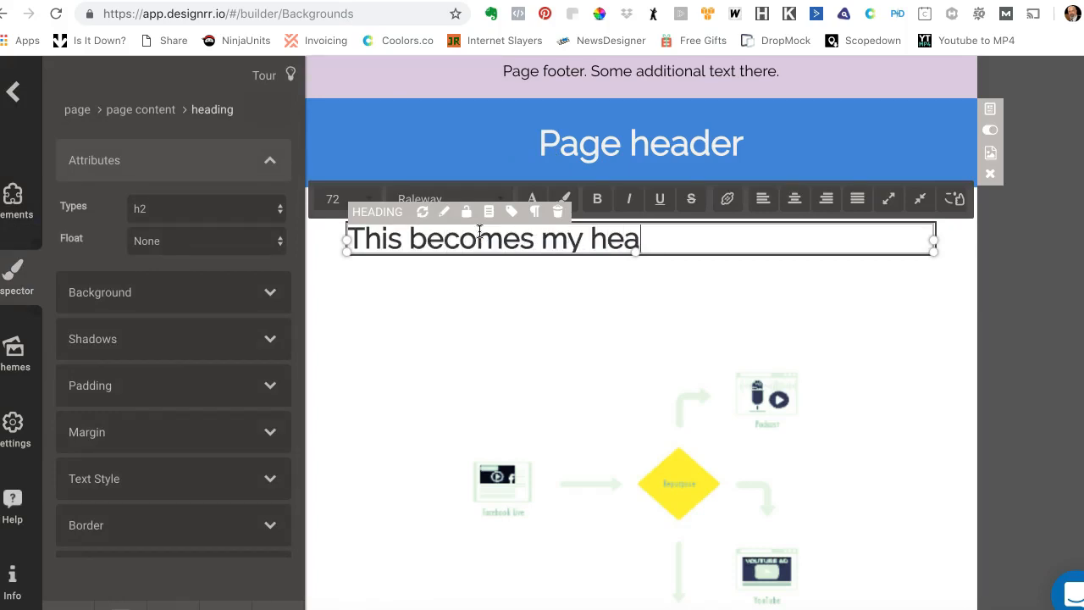
pyautogui.write('g')
pyautogui.click(669, 225)
pyautogui.click(703, 175)
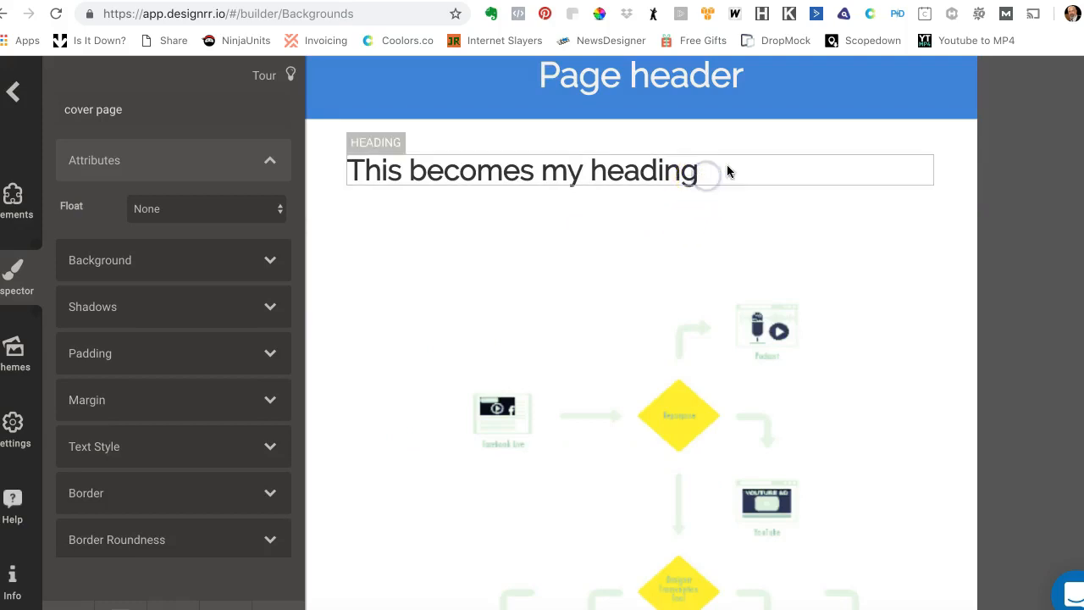
pyautogui.click(728, 170)
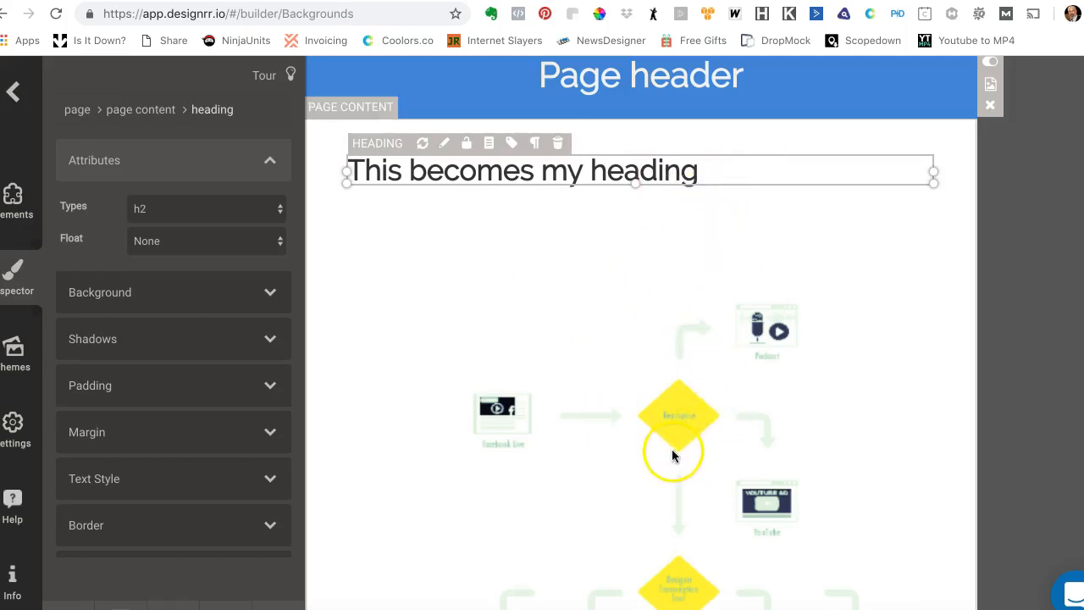
# Step: Add a new page from the component elements directly below the flowchart page
pyautogui.scroll(-5, 673, 452)
pyautogui.scroll(2, 674, 446)
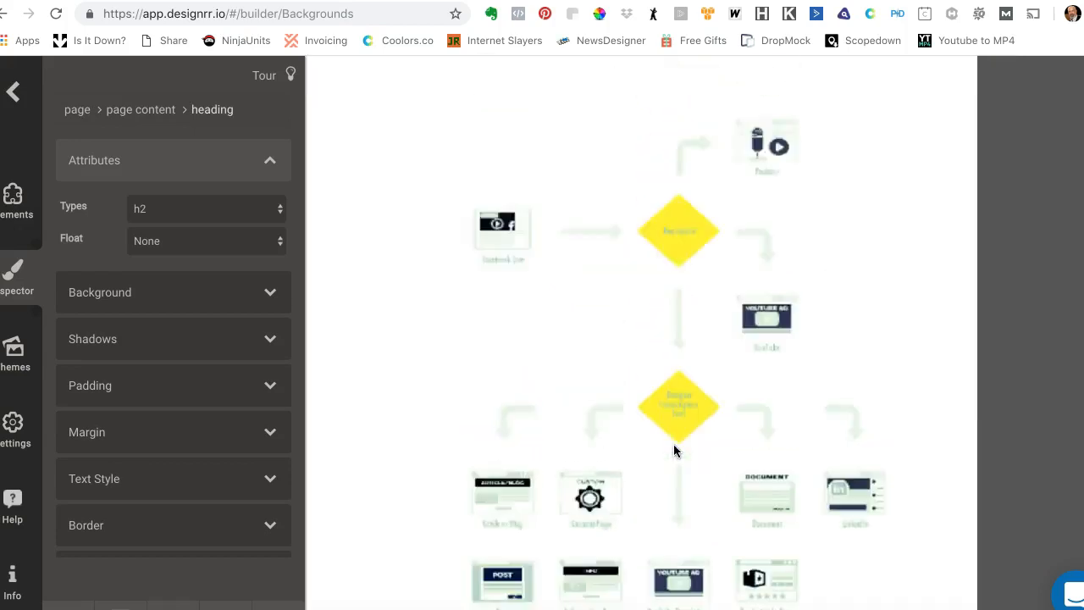
pyautogui.scroll(2, 673, 450)
pyautogui.scroll(-1, 674, 440)
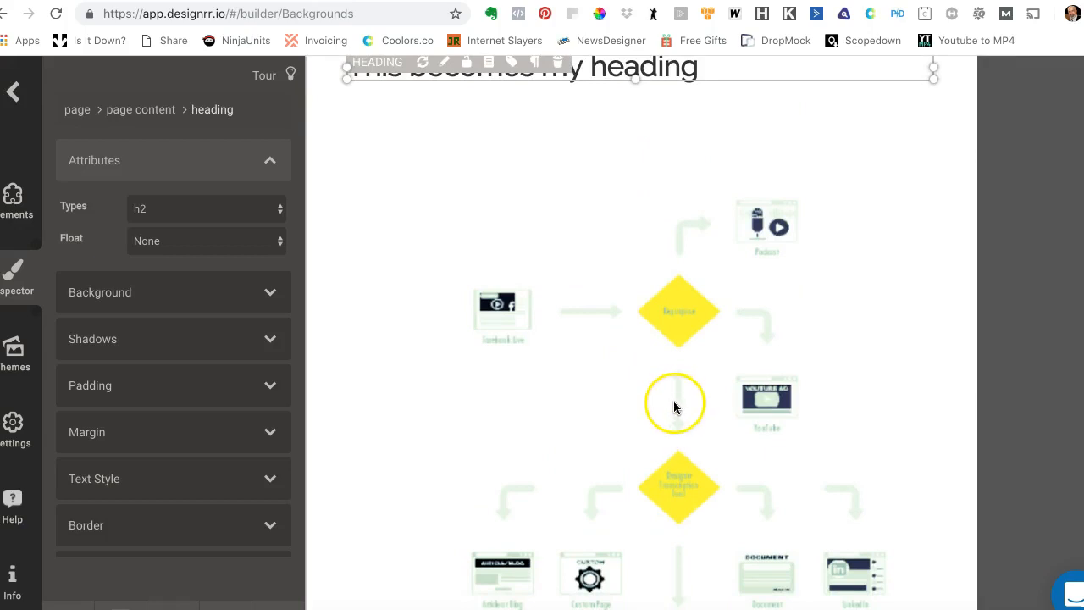
pyautogui.scroll(3, 692, 318)
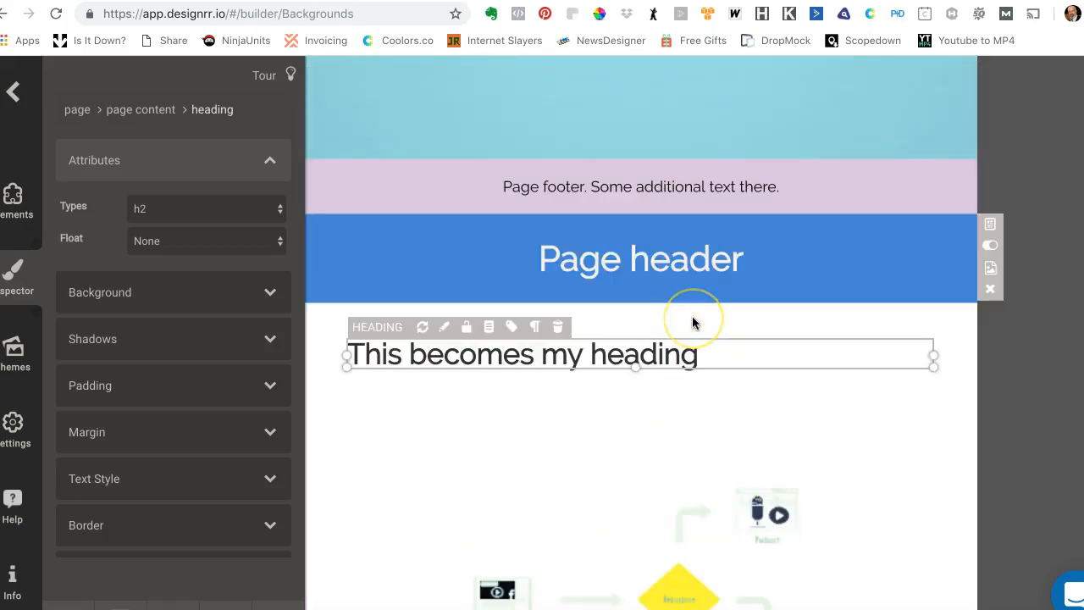
pyautogui.scroll(-5, 692, 316)
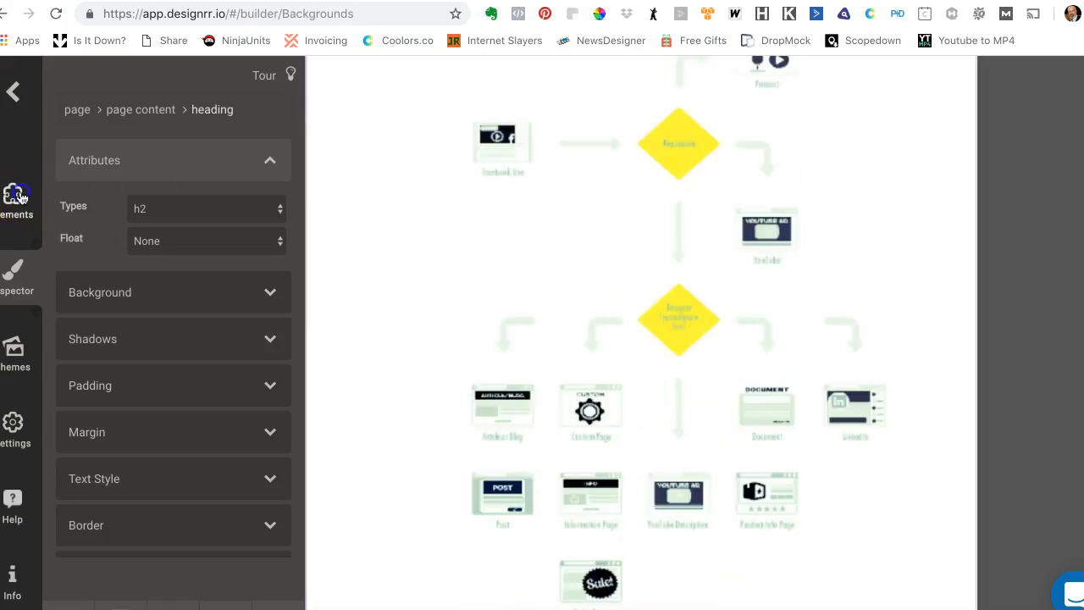
pyautogui.click(19, 196)
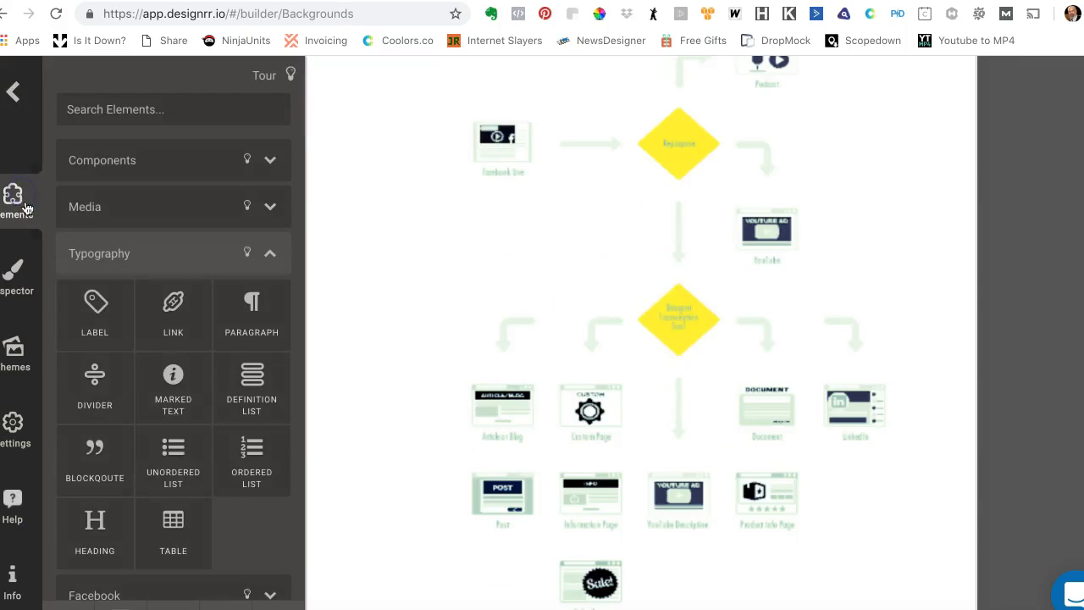
pyautogui.click(194, 164)
pyautogui.moveTo(252, 225); pyautogui.dragTo(364, 466)
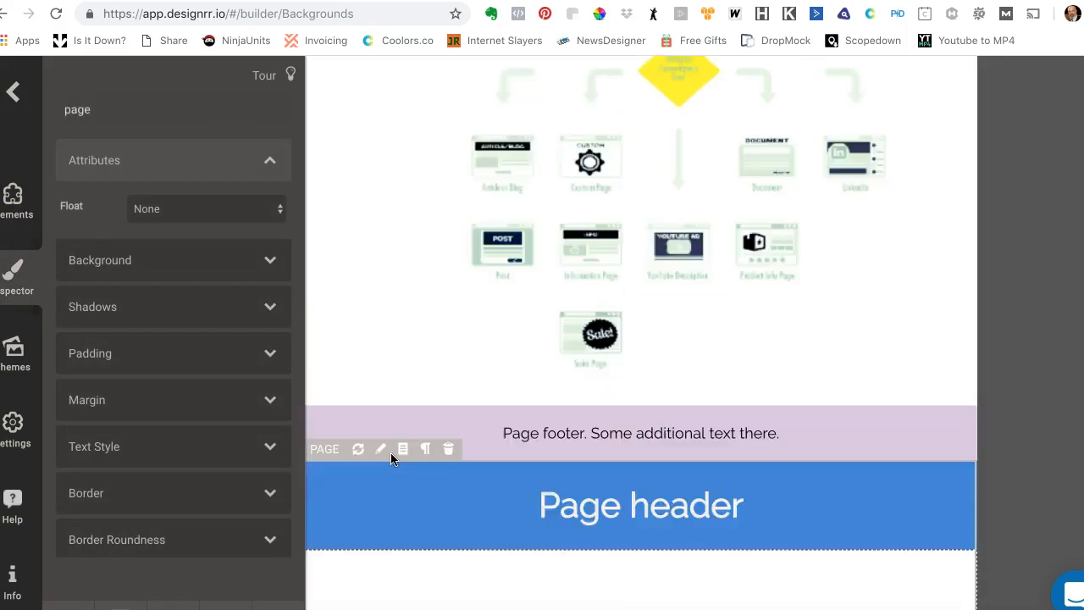
pyautogui.click(447, 438)
# Step: Set the plain turquoise library image bkg131.jpg as the new page's background
pyautogui.click(886, 199)
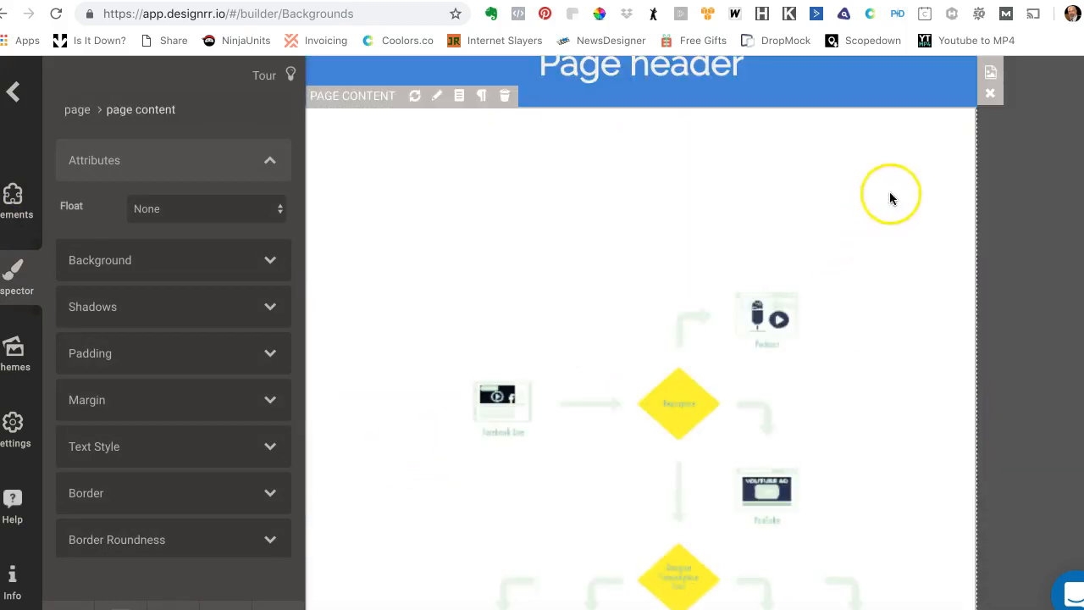
pyautogui.scroll(1, 876, 273)
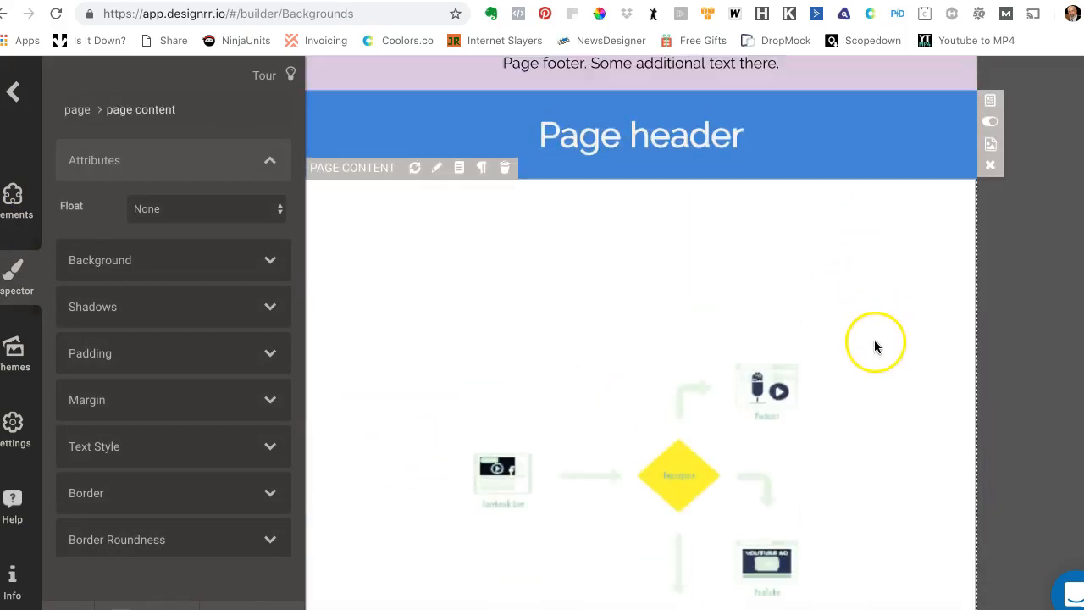
pyautogui.click(991, 146)
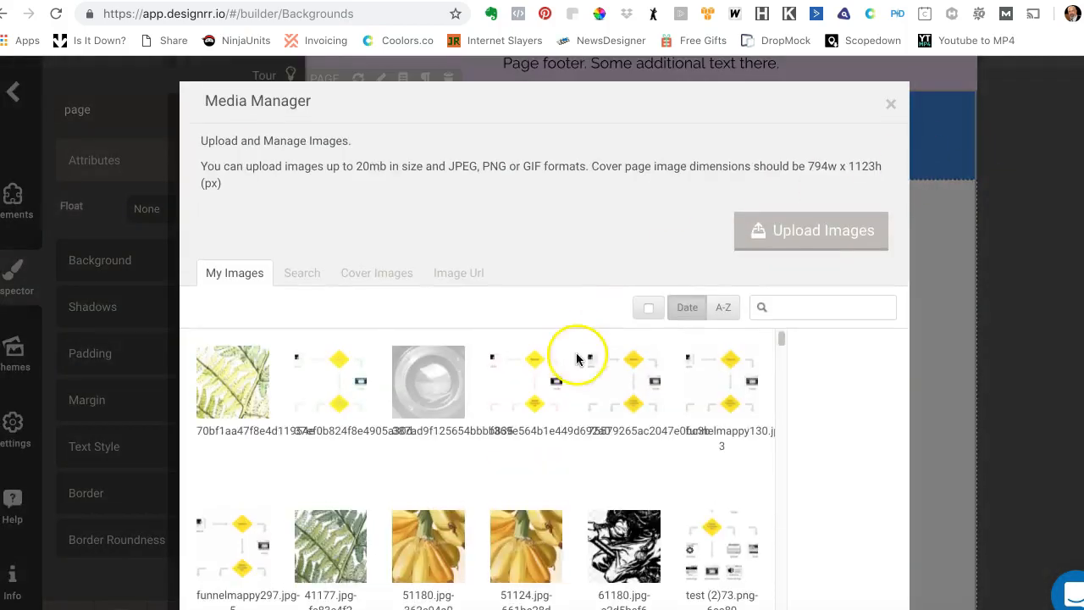
pyautogui.scroll(-3, 590, 348)
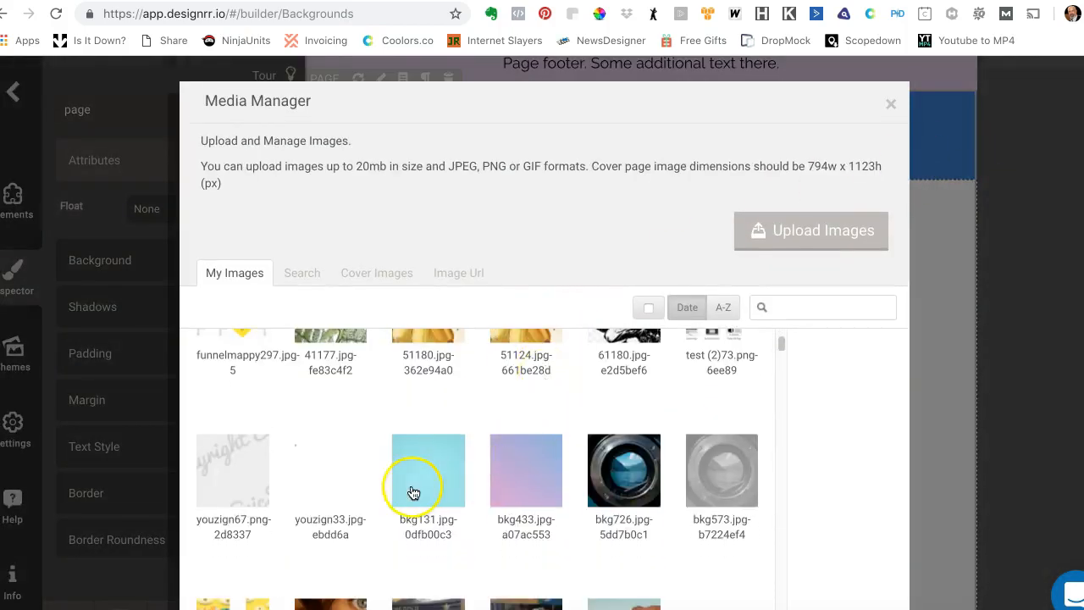
pyautogui.click(431, 464)
pyautogui.scroll(-2, 859, 431)
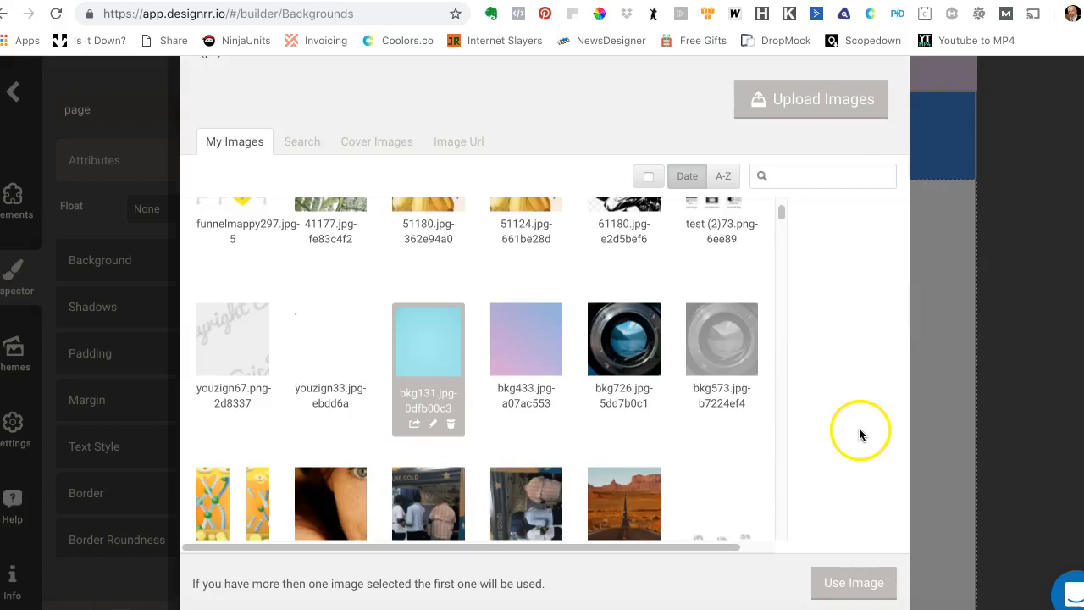
pyautogui.click(854, 583)
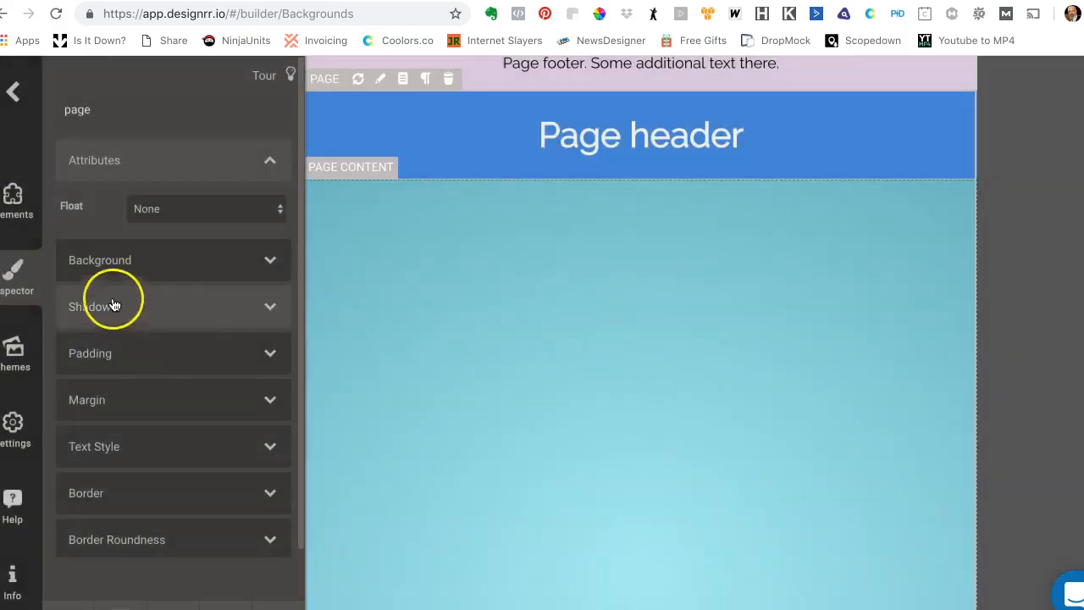
# Step: Add a paragraph element near the top of the turquoise page's content and replace its text with "So that you can see that"
pyautogui.click(12, 196)
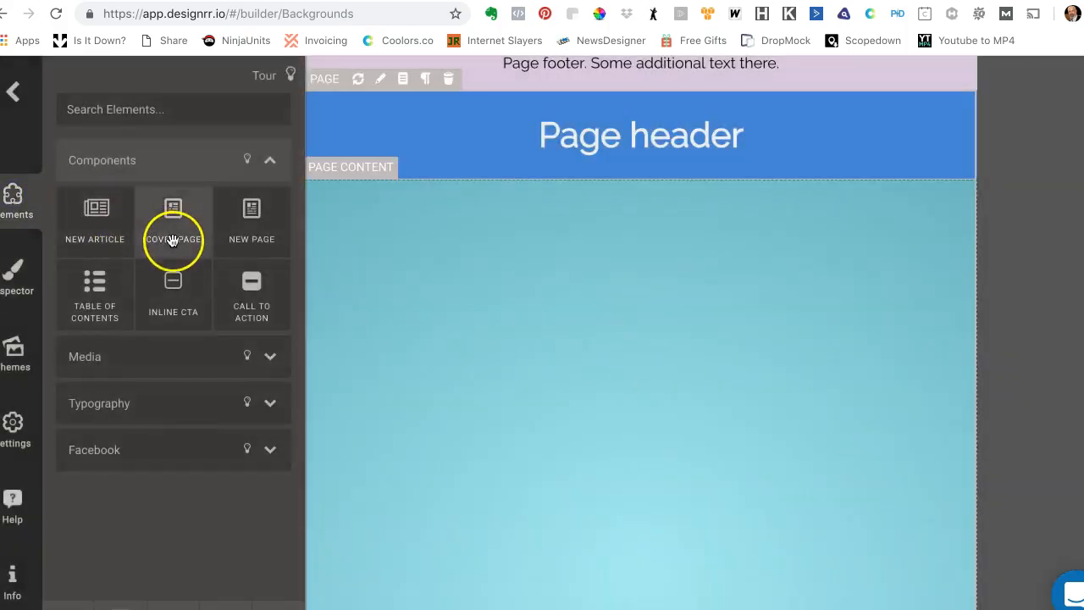
pyautogui.click(172, 413)
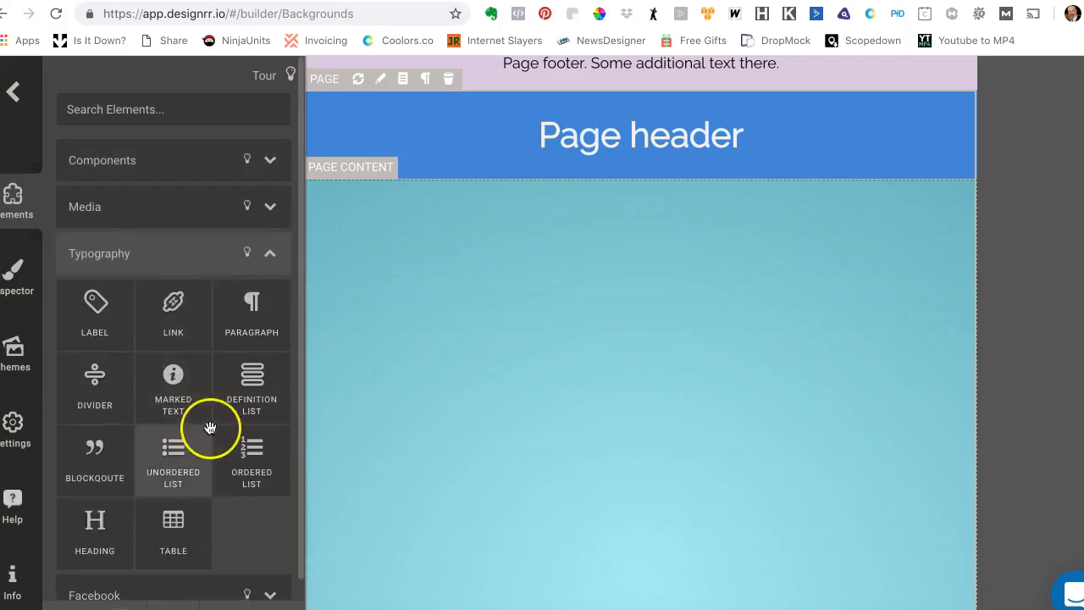
pyautogui.moveTo(244, 315); pyautogui.dragTo(340, 308)
pyautogui.doubleClick(589, 213)
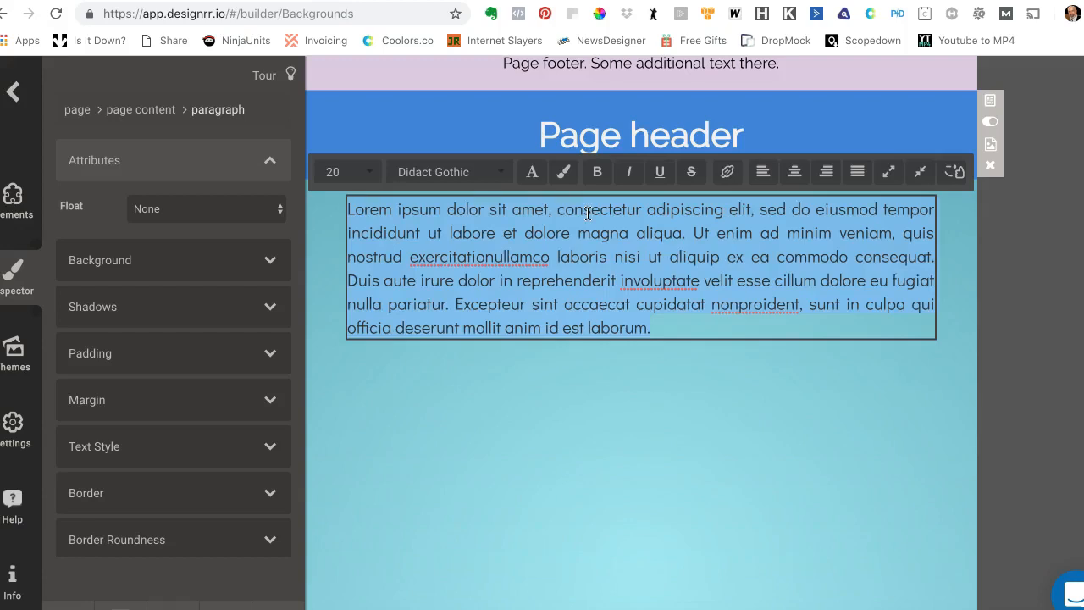
pyautogui.write('So that you can see that')
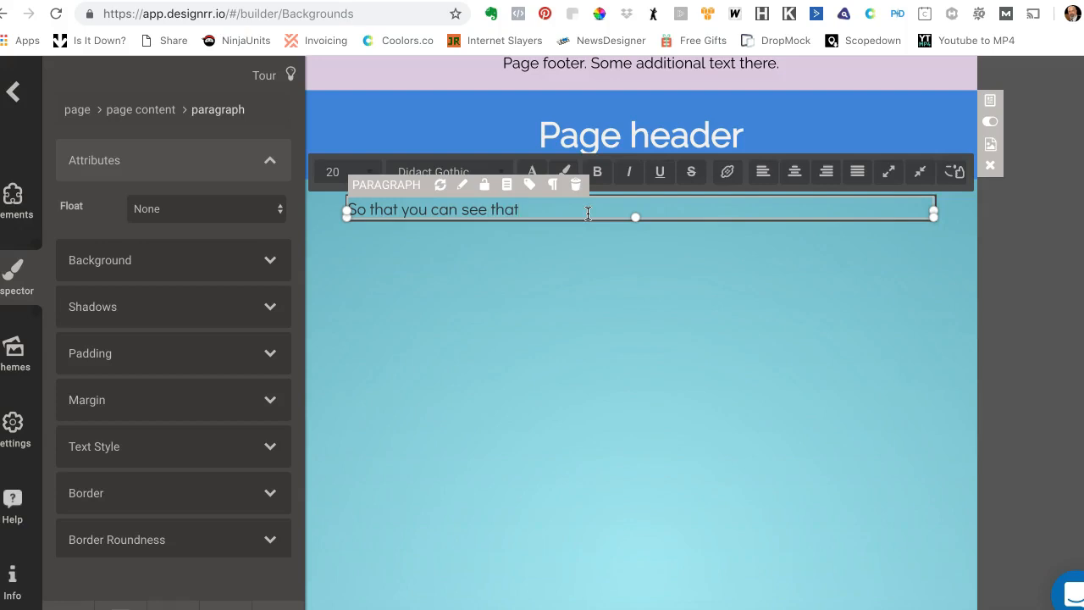
pyautogui.click(580, 299)
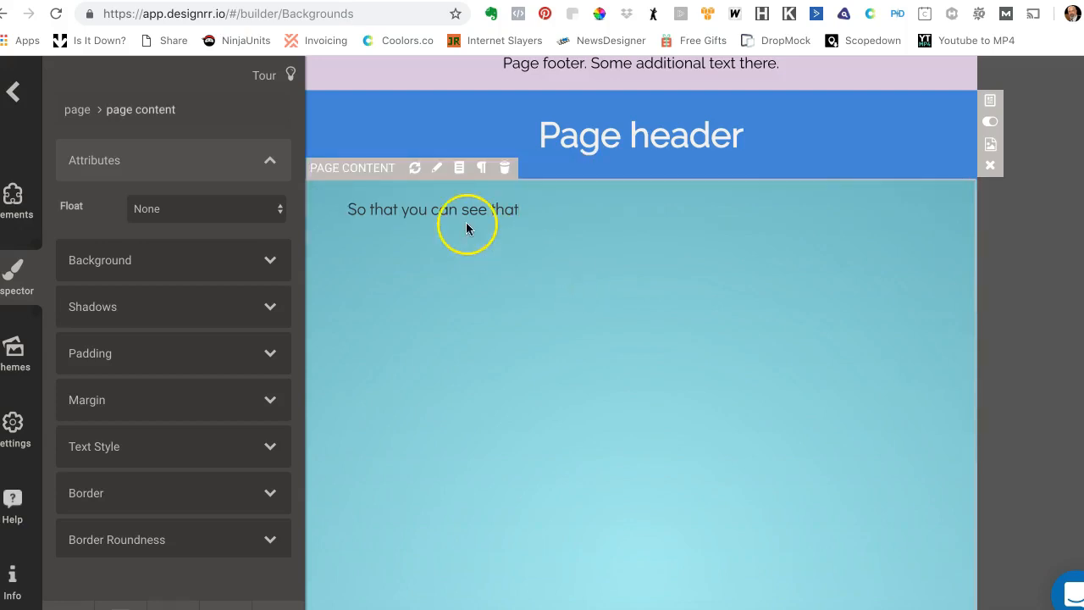
# Step: Add another new page from the component elements below the turquoise page containing the paragraph
pyautogui.scroll(-2, 529, 300)
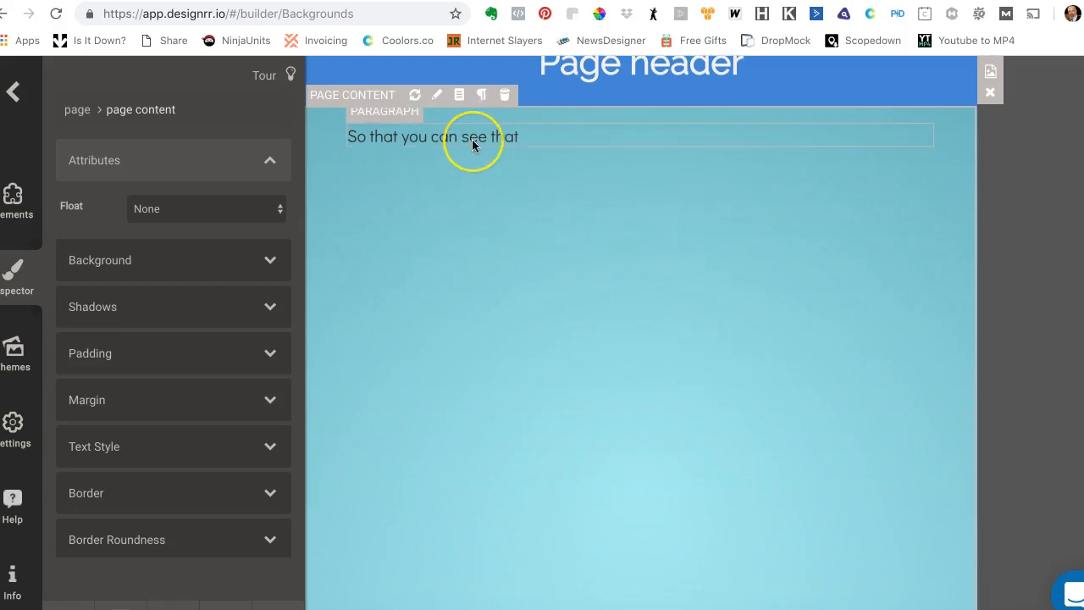
pyautogui.scroll(-3, 517, 162)
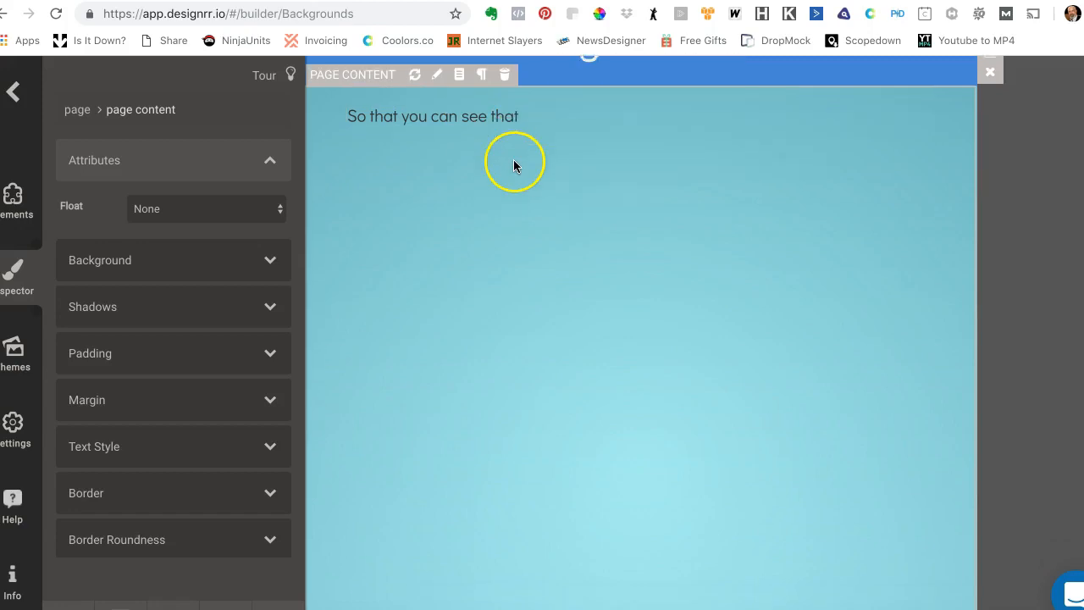
pyautogui.scroll(-3, 533, 175)
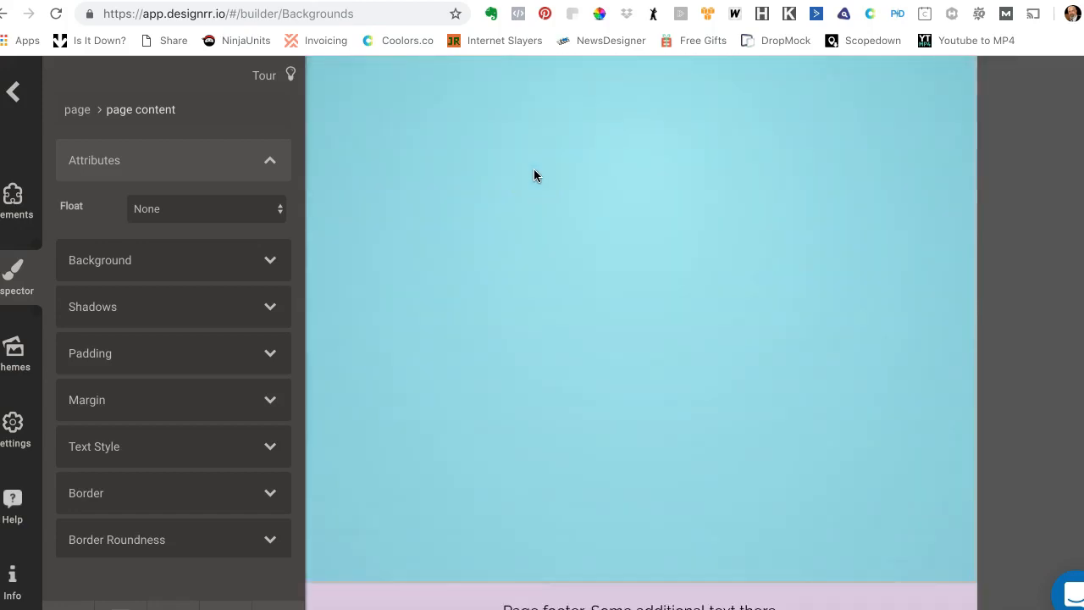
pyautogui.click(15, 203)
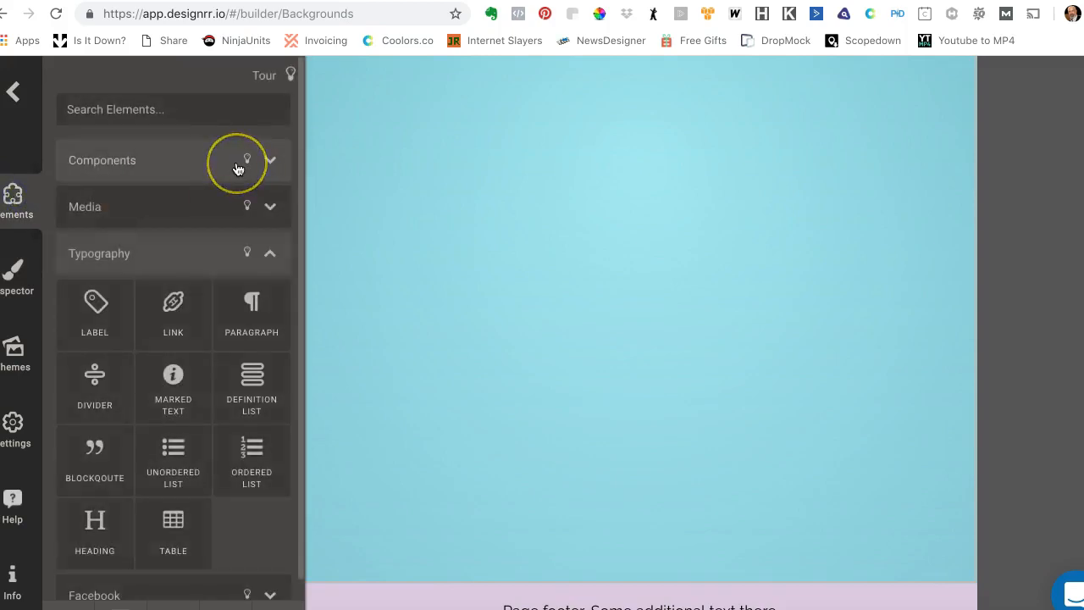
pyautogui.click(224, 161)
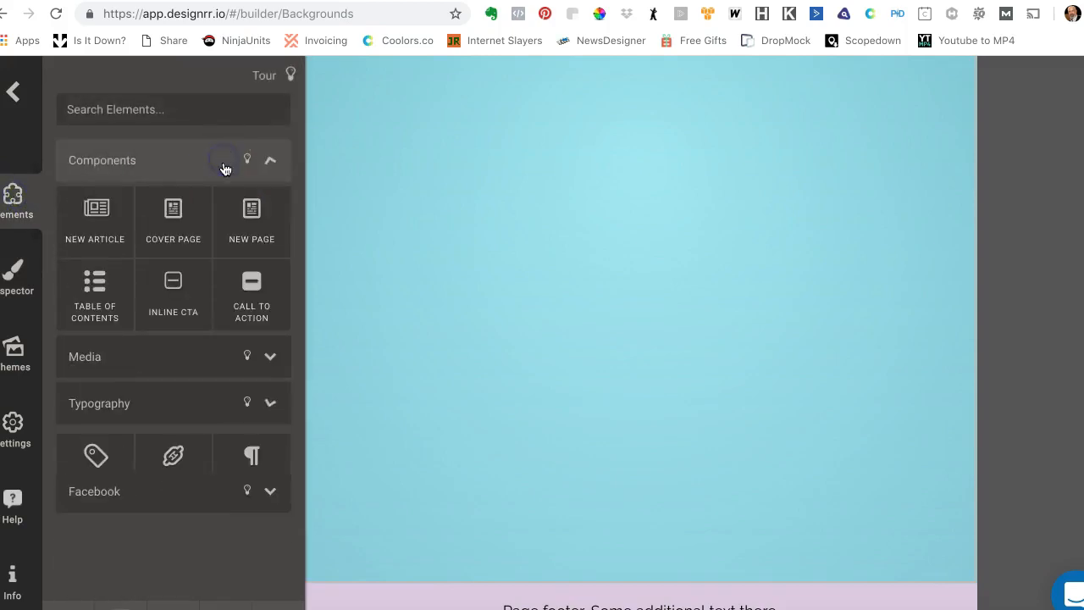
pyautogui.moveTo(242, 208); pyautogui.dragTo(347, 350)
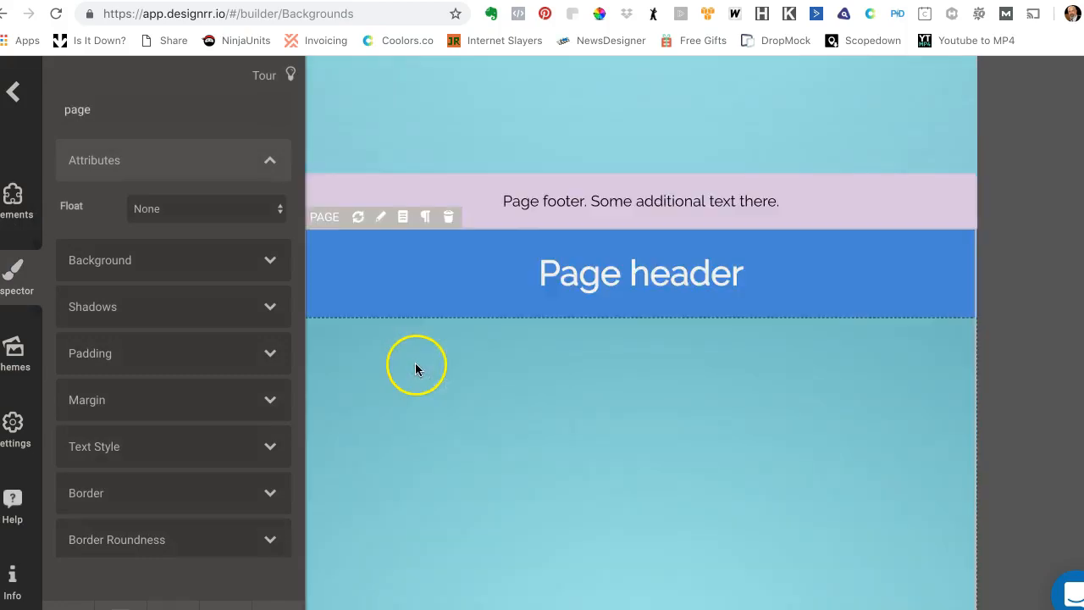
# Step: Choose the black-and-white image 61180.jpg from the newest page's background image library and open it in the photo editor
pyautogui.click(709, 373)
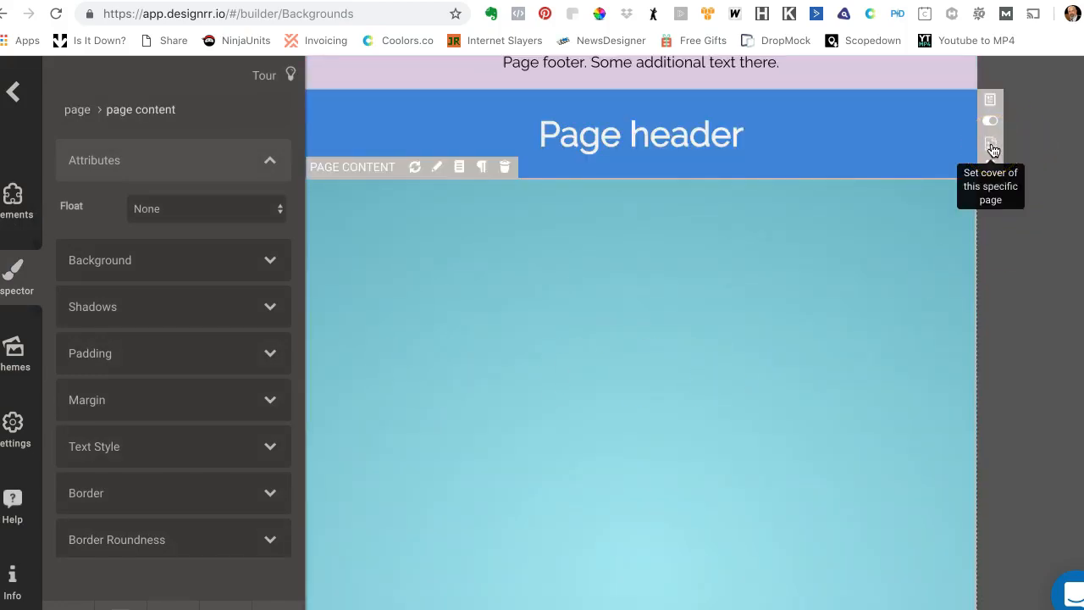
pyautogui.click(992, 150)
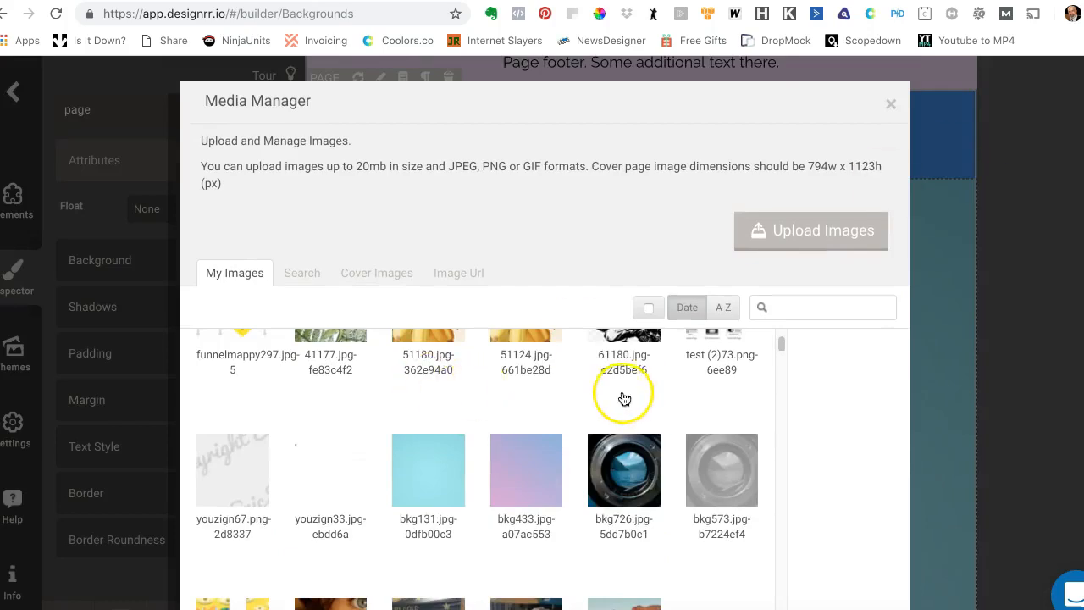
pyautogui.scroll(1, 632, 391)
pyautogui.click(625, 350)
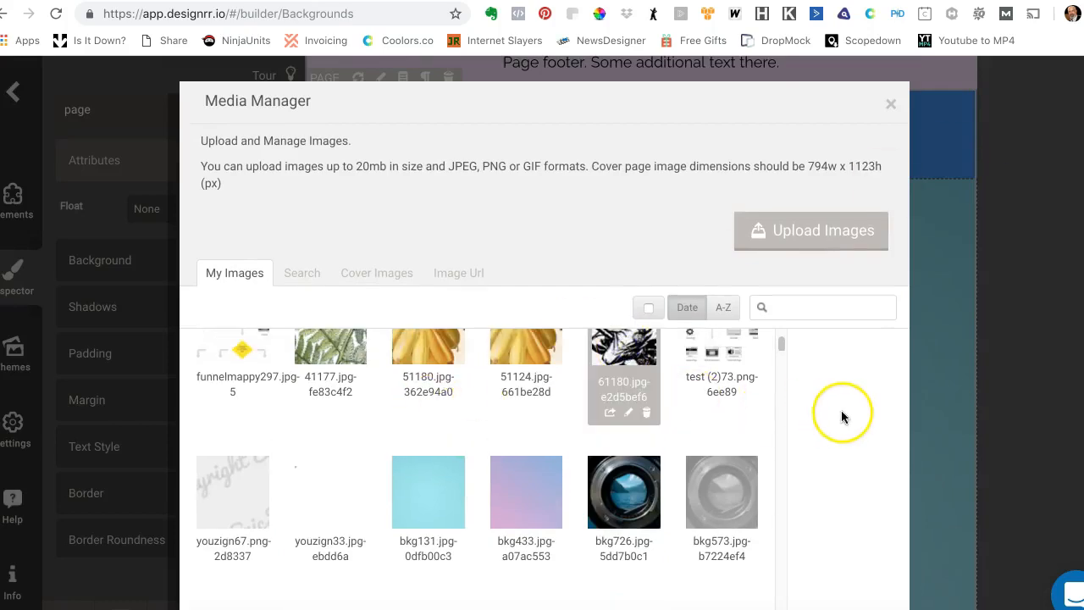
pyautogui.scroll(-3, 841, 415)
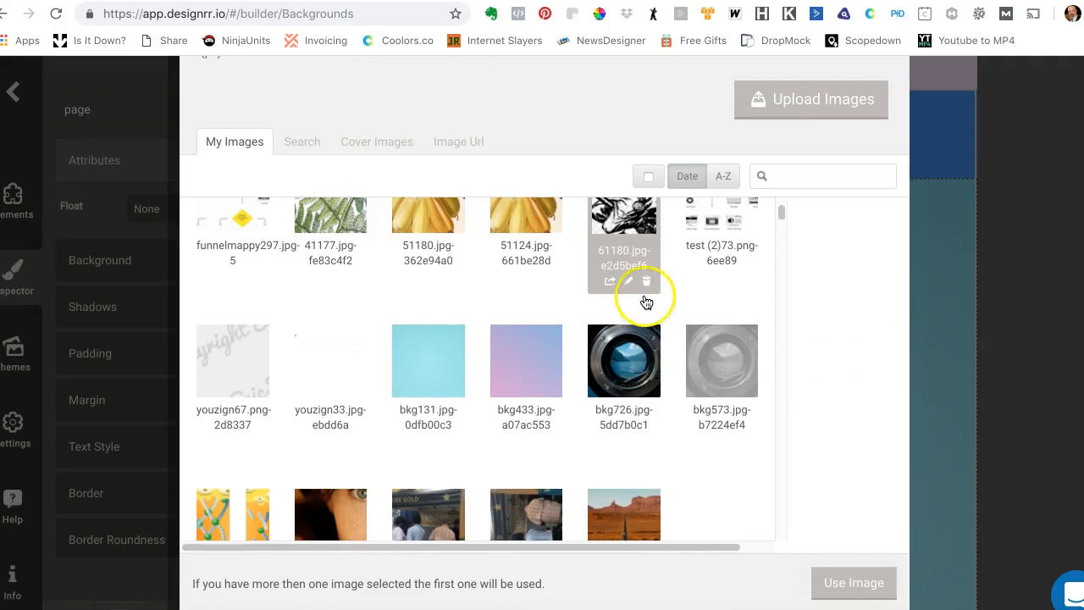
pyautogui.click(632, 282)
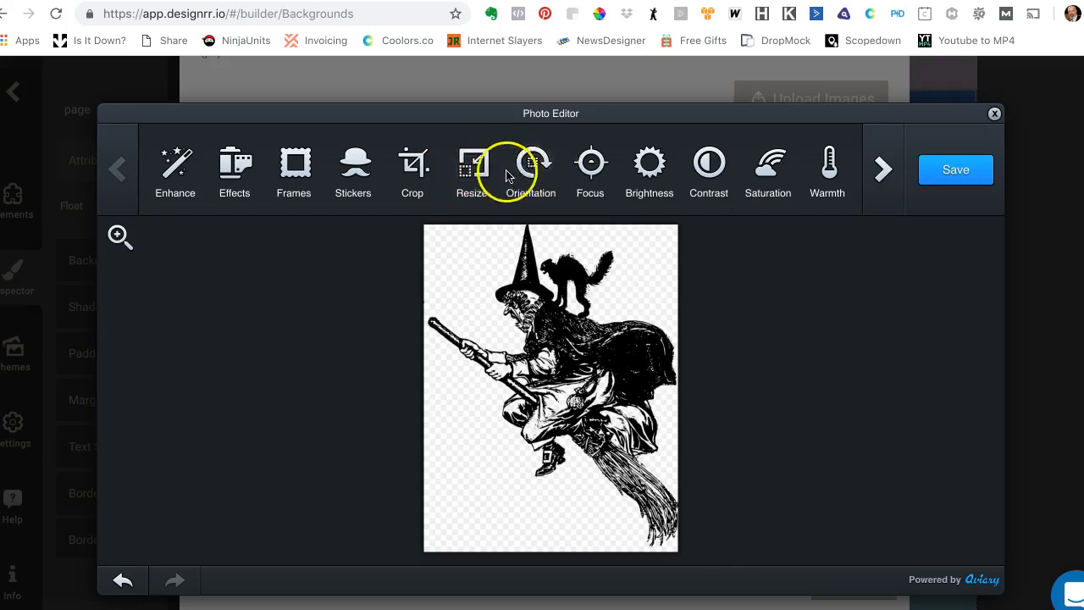
# Step: Raise the witch image's brightness by about a third of the range above neutral and apply it
pyautogui.click(647, 162)
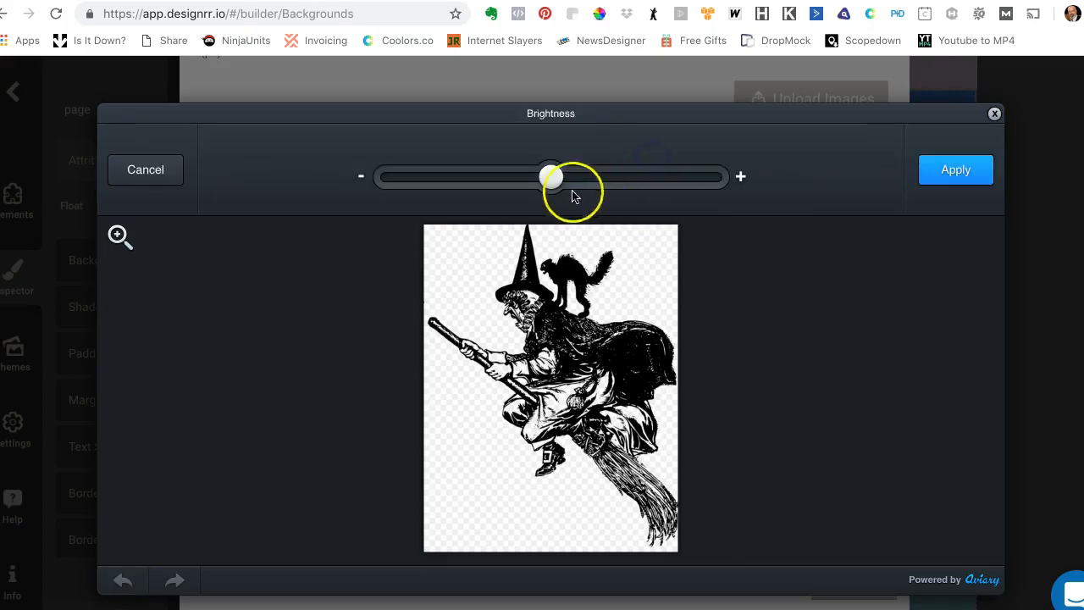
pyautogui.moveTo(552, 177); pyautogui.dragTo(605, 177)
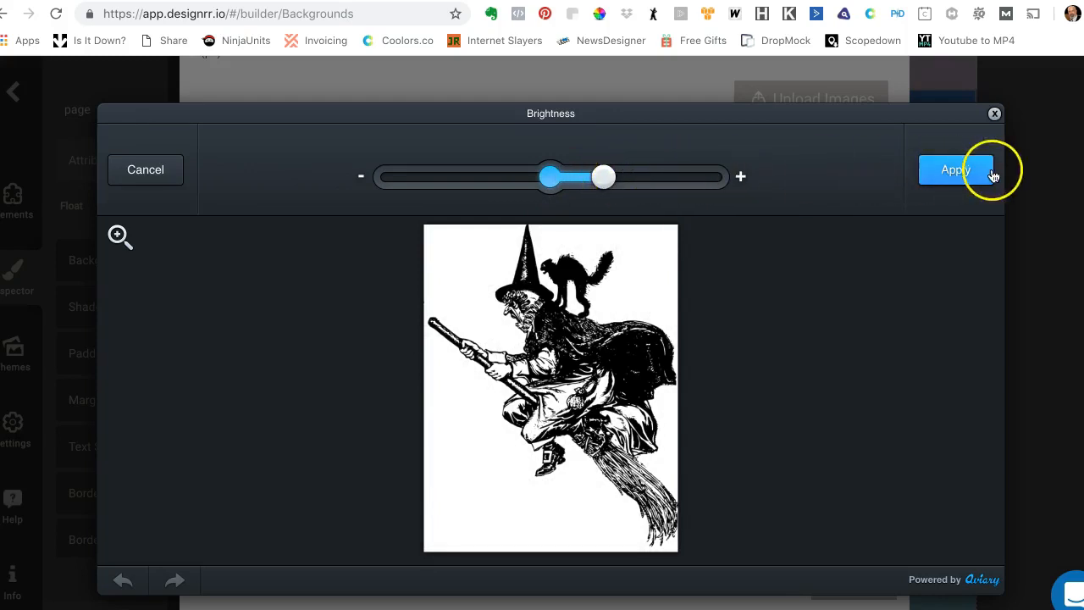
pyautogui.click(956, 170)
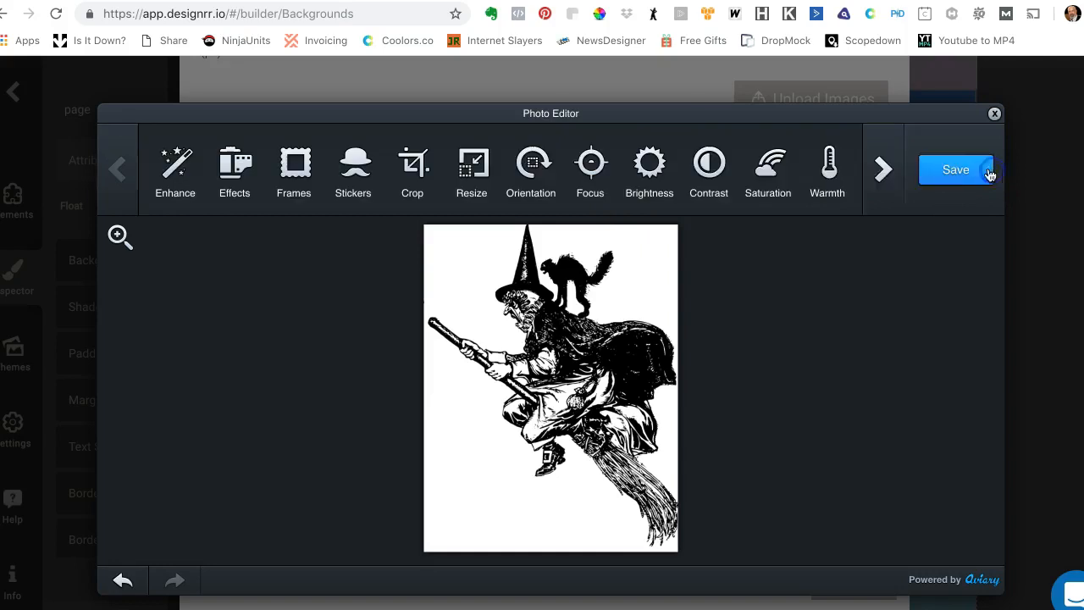
# Step: Apply the Arizona effect to the witch image in the photo editor
pyautogui.click(243, 167)
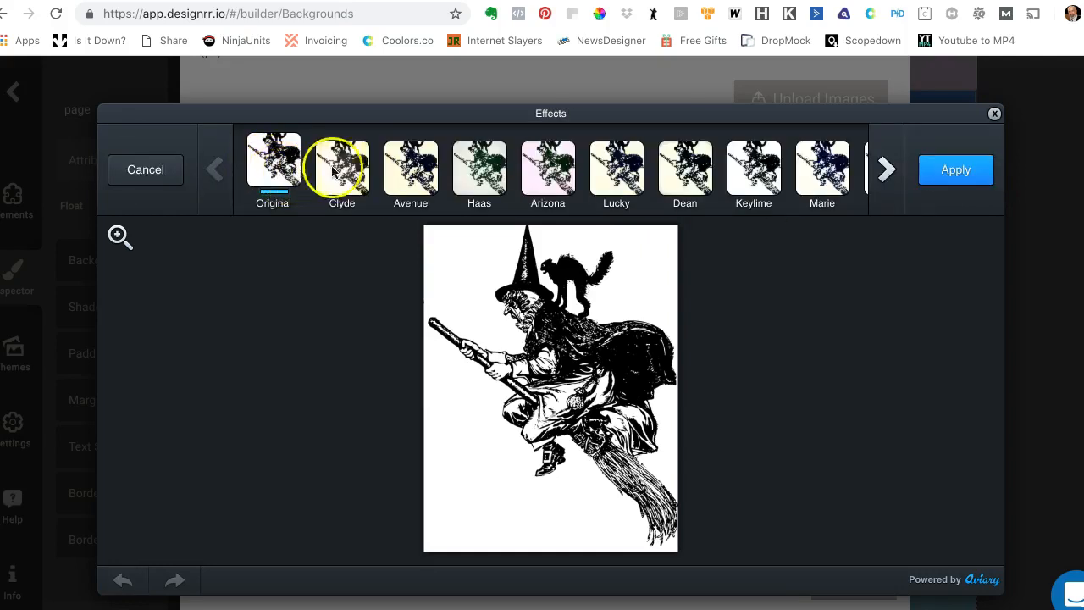
pyautogui.click(547, 173)
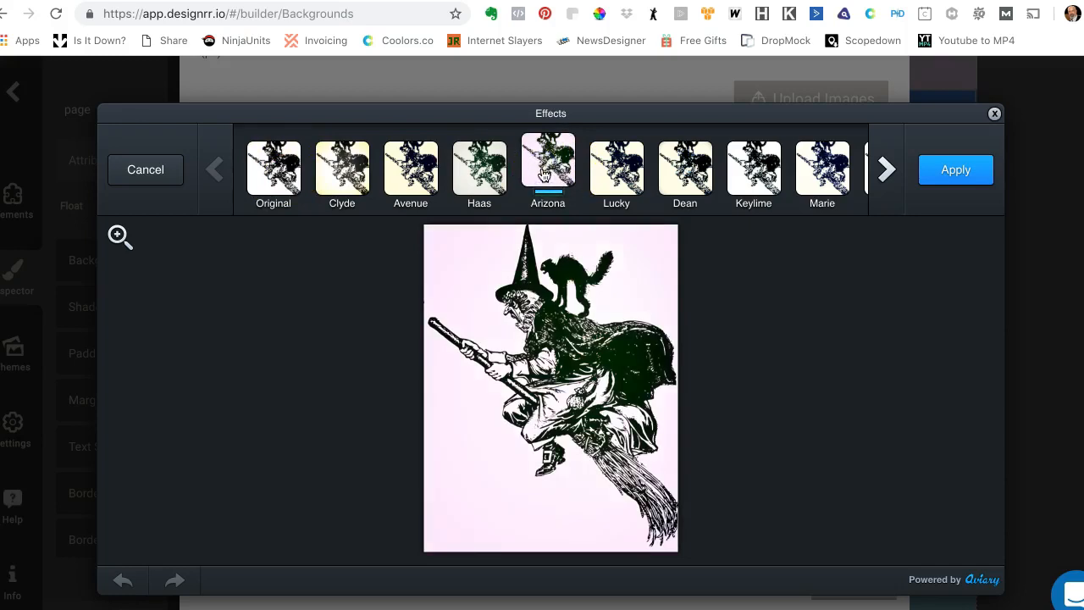
pyautogui.click(960, 170)
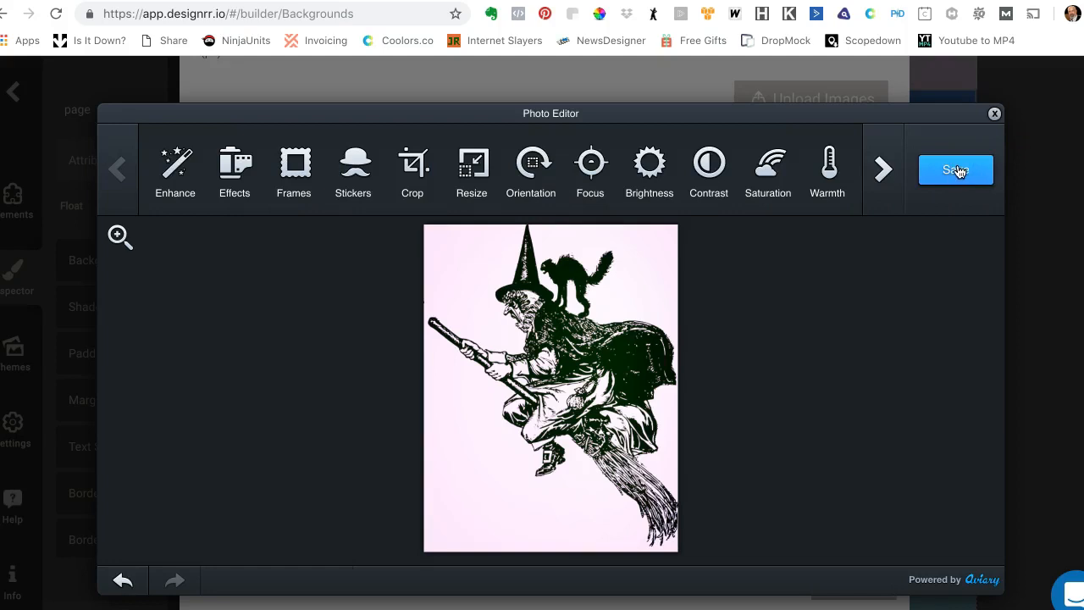
# Step: Save the edited witch image, use it as the newest page's background and review the page down to its footer
pyautogui.click(957, 171)
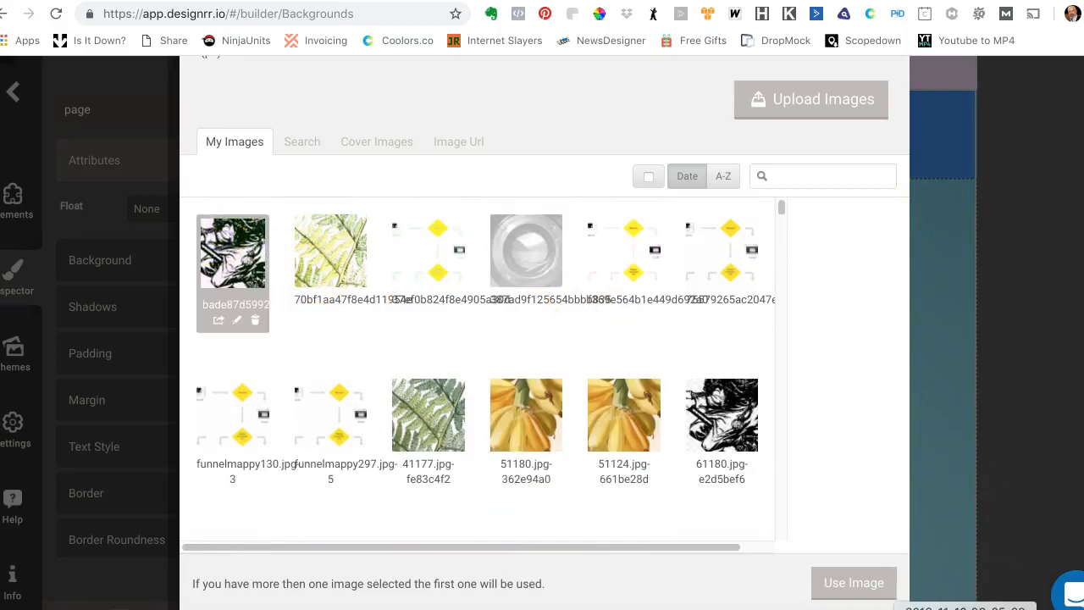
pyautogui.click(872, 577)
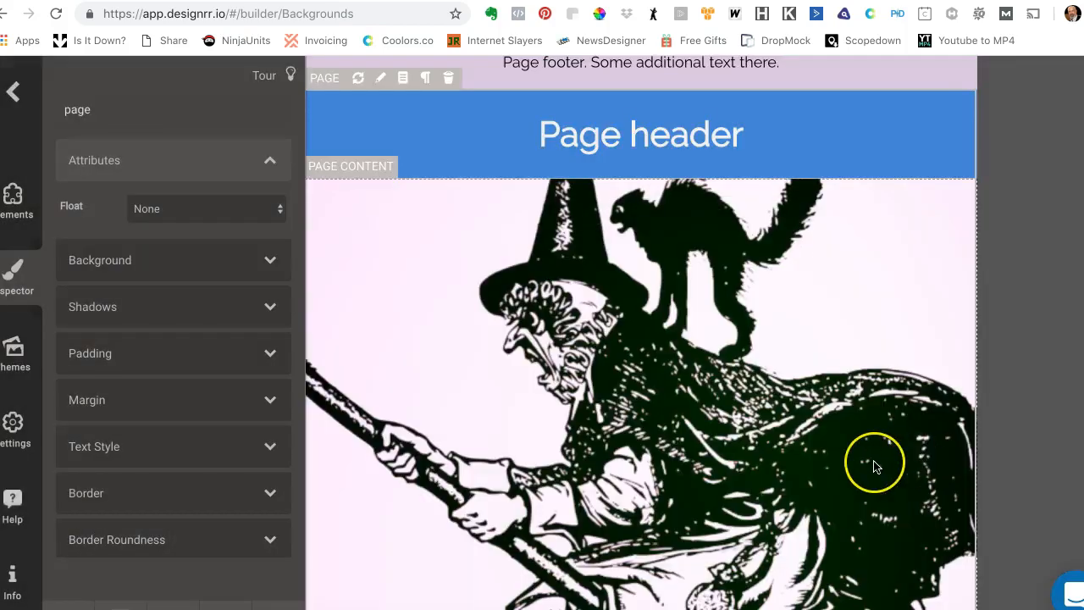
pyautogui.scroll(-1, 873, 460)
pyautogui.scroll(-5, 875, 466)
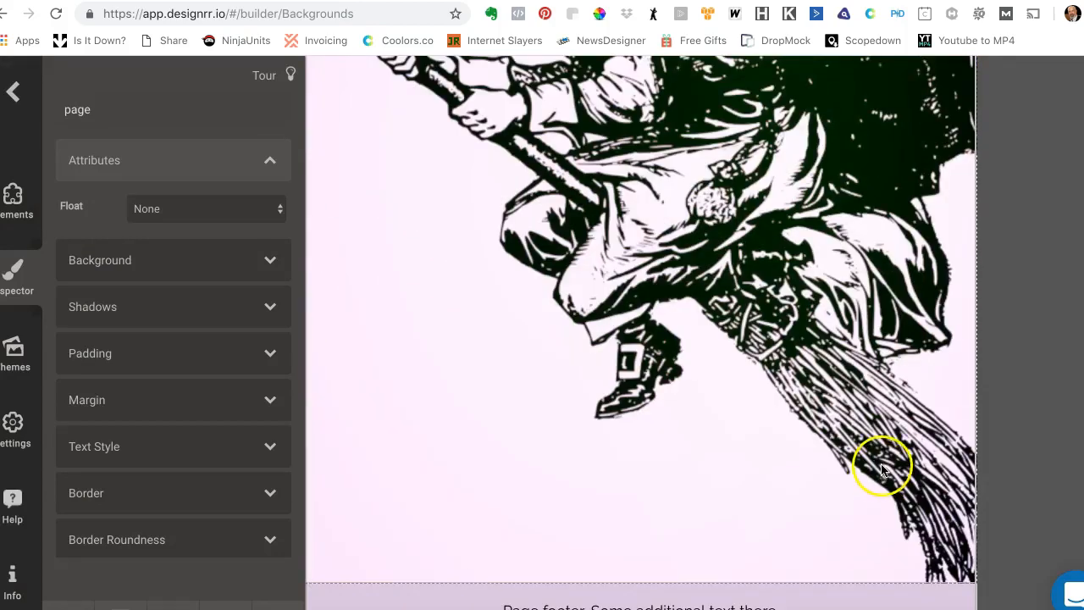
pyautogui.scroll(5, 881, 474)
pyautogui.scroll(1, 878, 462)
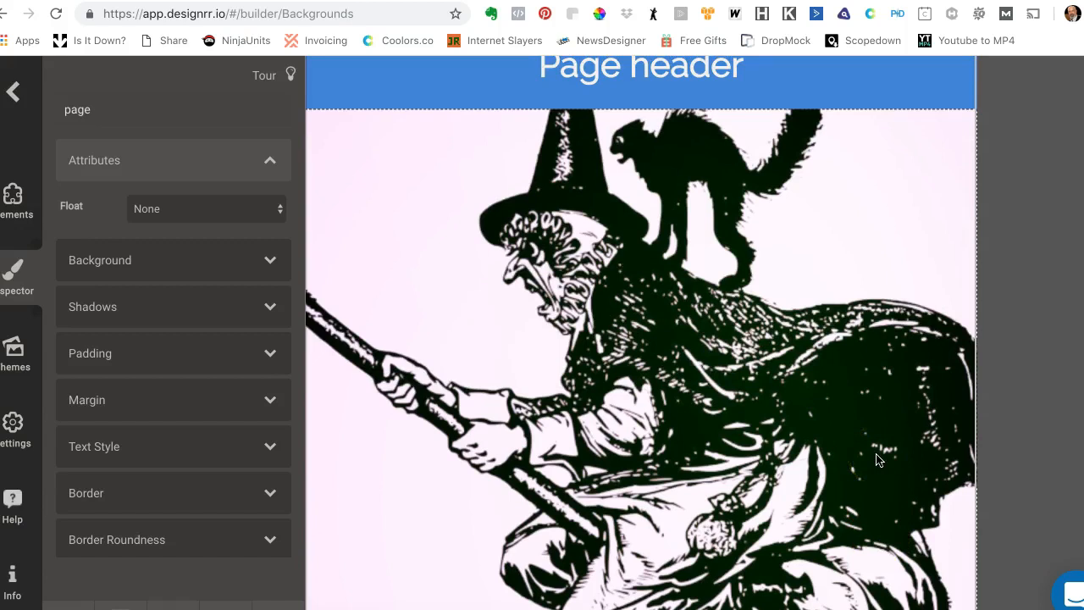
# Step: Try a paragraph element over the upper part of the witch background and delete it
pyautogui.click(12, 195)
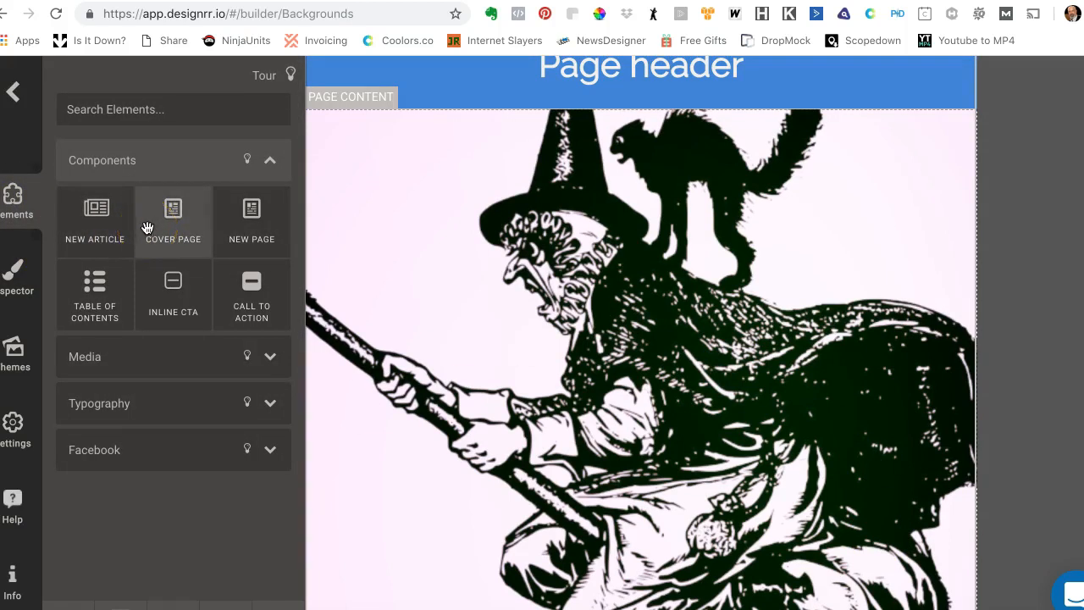
pyautogui.click(146, 415)
pyautogui.moveTo(244, 314); pyautogui.dragTo(326, 305)
pyautogui.doubleClick(542, 168)
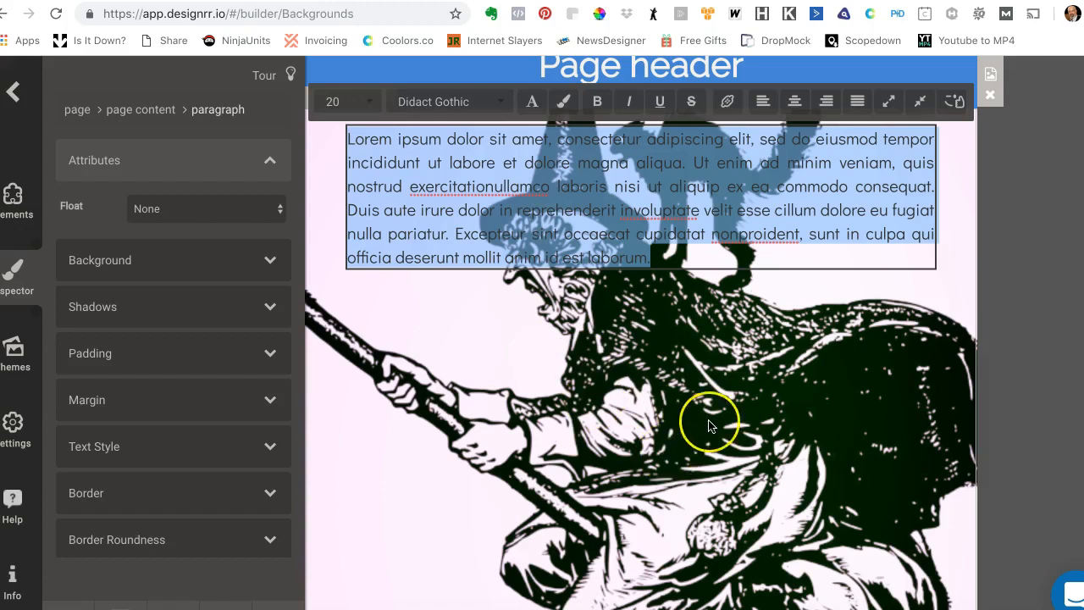
pyautogui.click(725, 394)
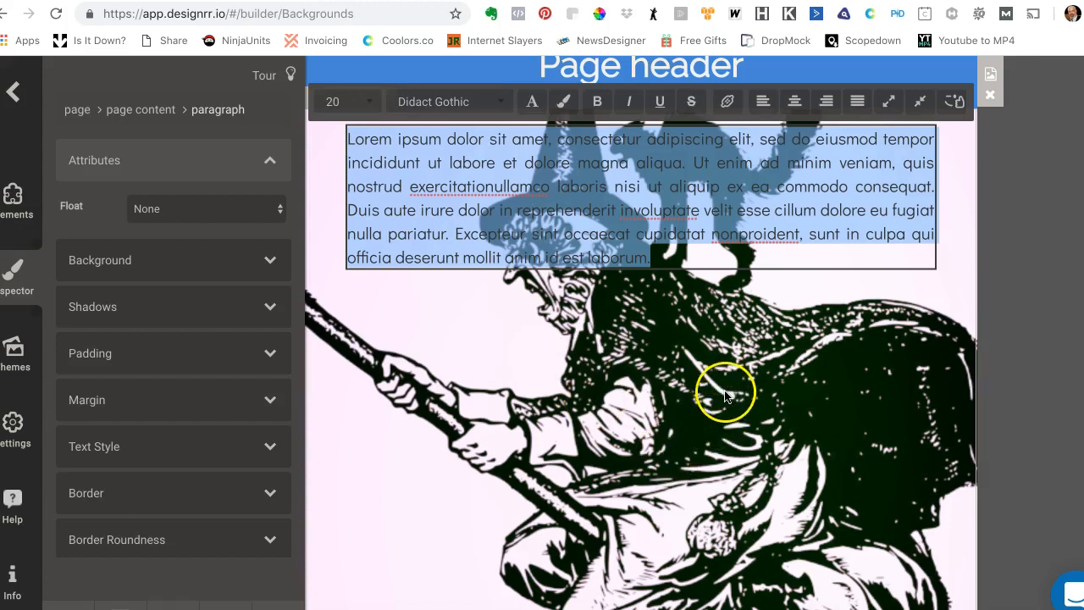
pyautogui.click(772, 218)
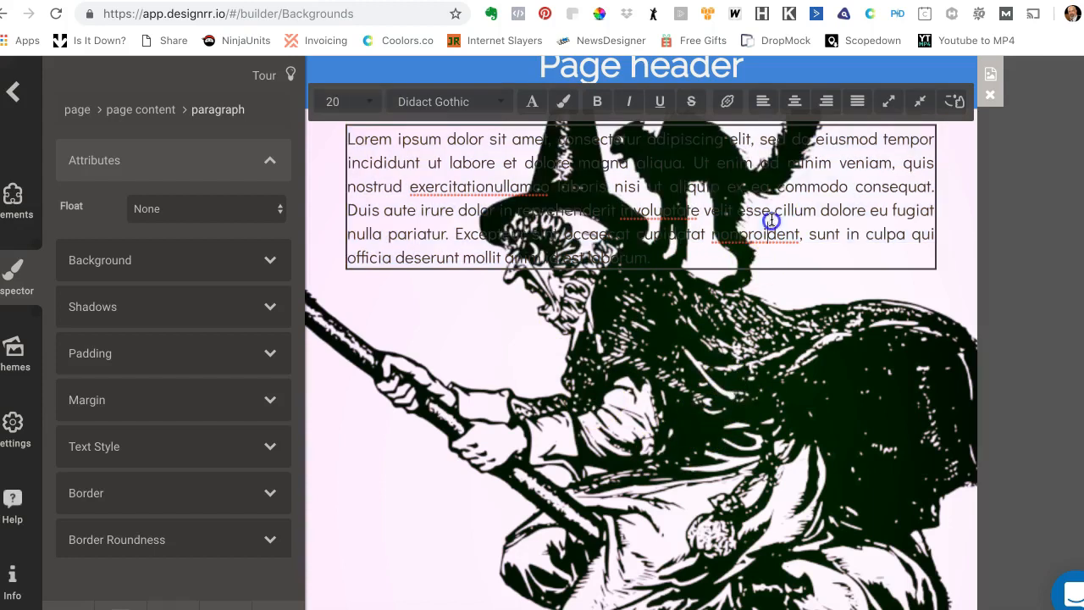
pyautogui.click(915, 339)
pyautogui.click(900, 227)
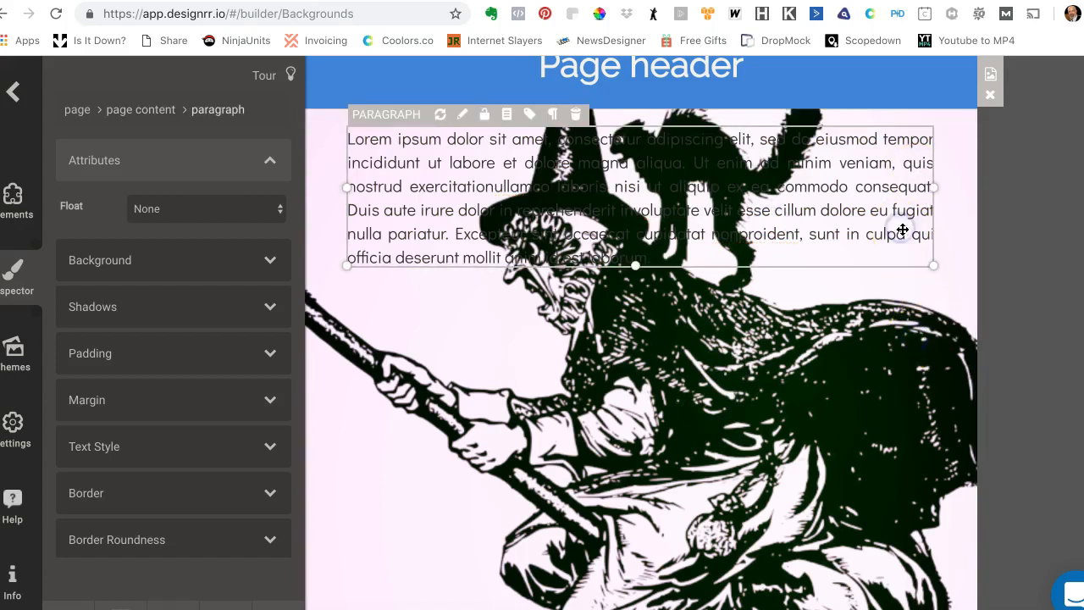
pyautogui.click(575, 117)
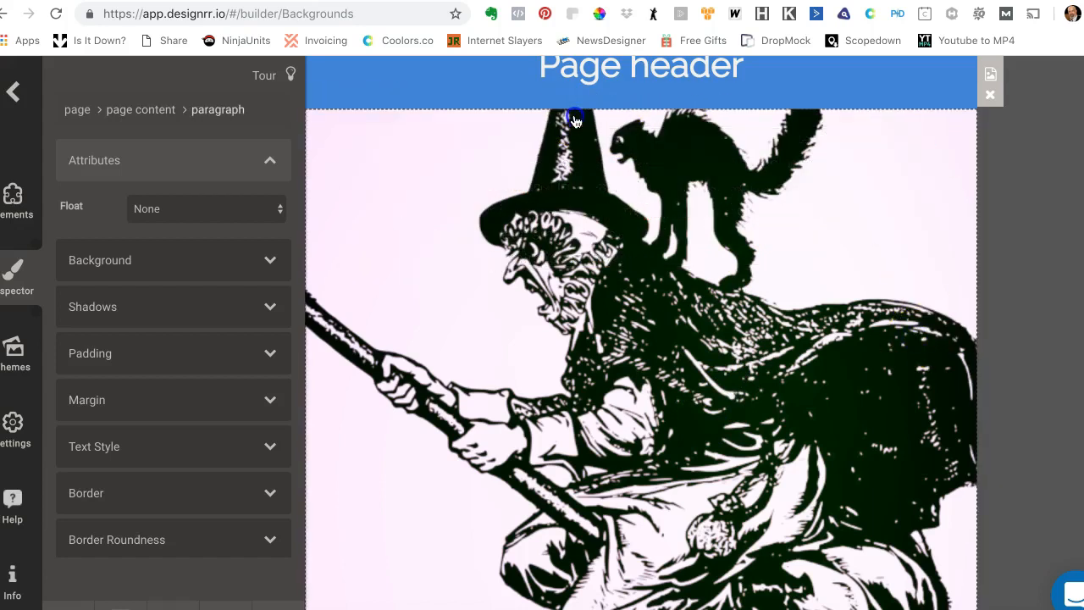
# Step: Try to add another new page from the component elements to the witch page
pyautogui.click(13, 194)
pyautogui.click(17, 201)
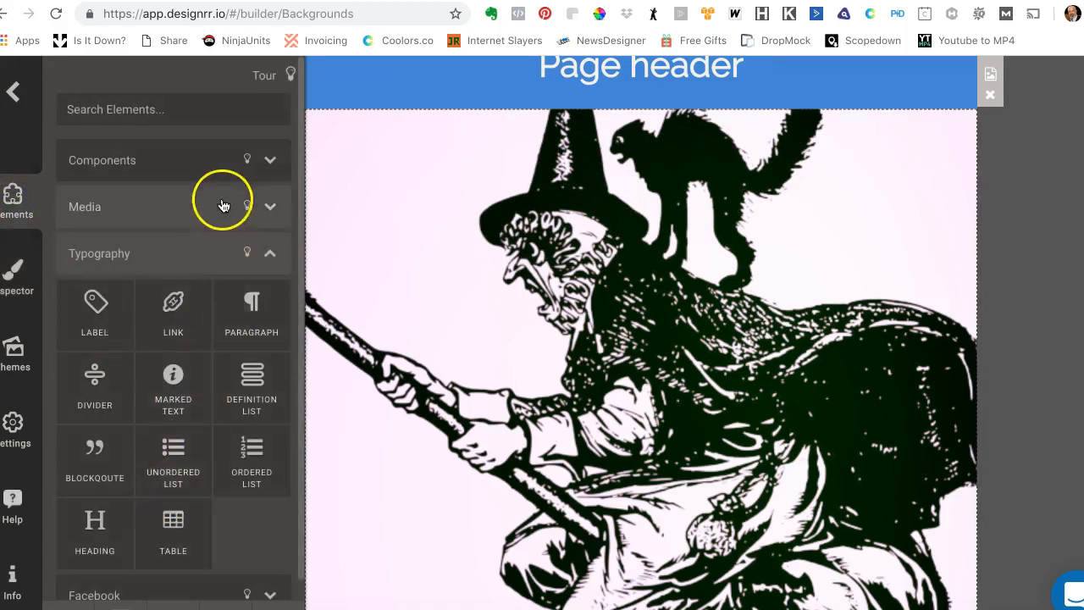
pyautogui.click(214, 169)
pyautogui.moveTo(253, 195); pyautogui.dragTo(342, 453)
pyautogui.scroll(-5, 347, 450)
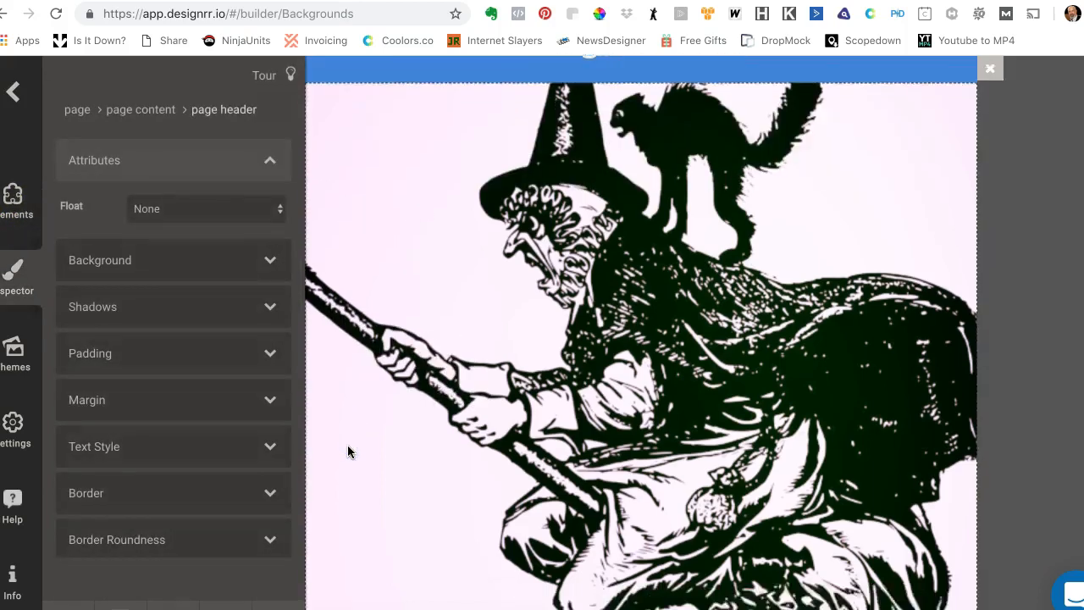
pyautogui.scroll(-5, 345, 453)
pyautogui.click(349, 457)
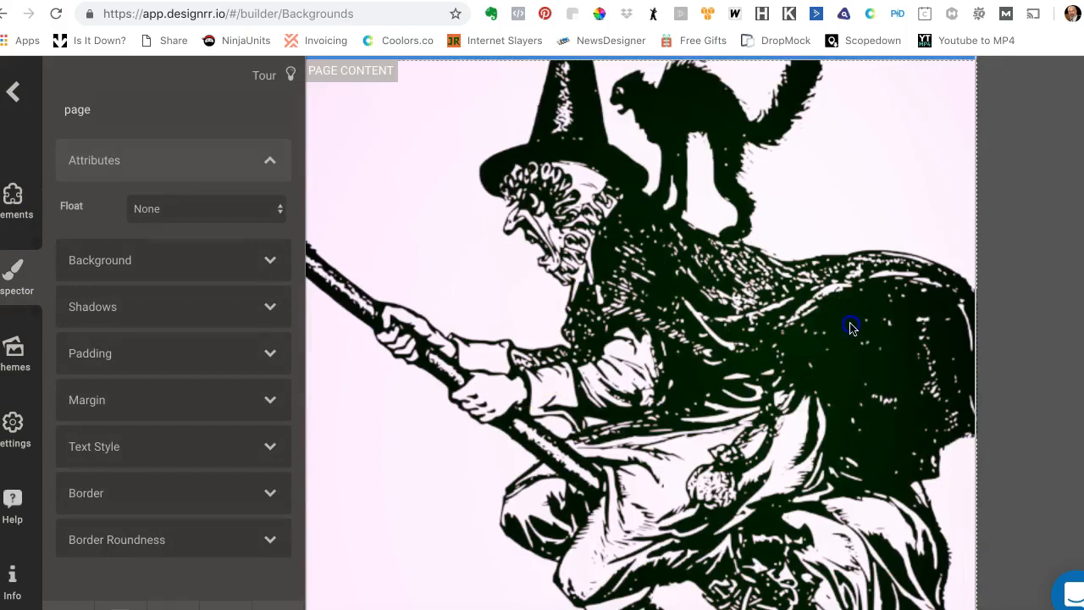
# Step: Replace the witch page's background with youzign33.jpg from the image library and check the page down to its footer
pyautogui.scroll(2, 883, 310)
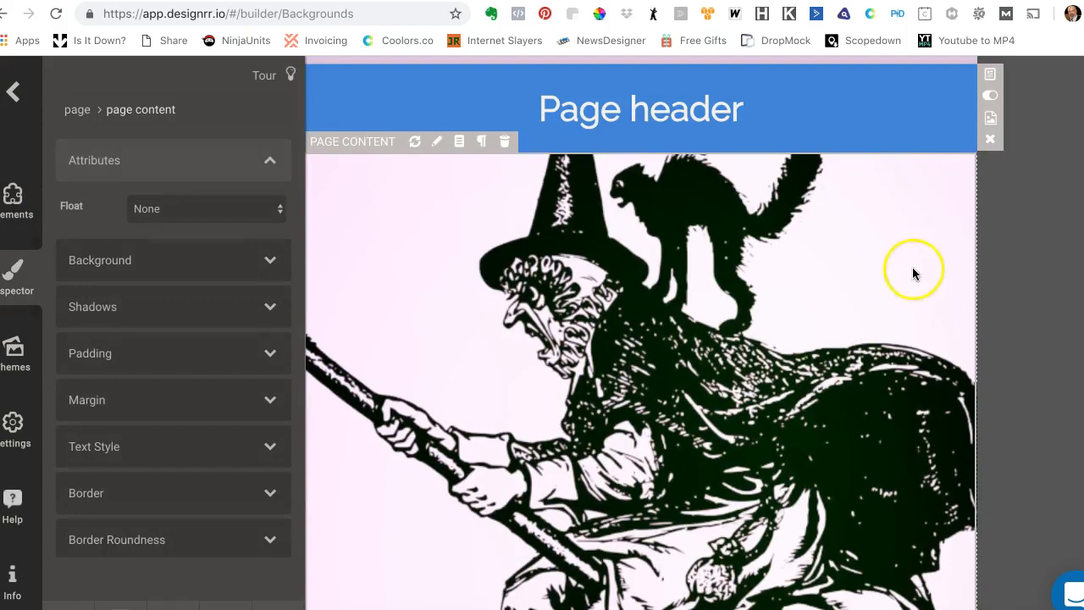
pyautogui.click(989, 117)
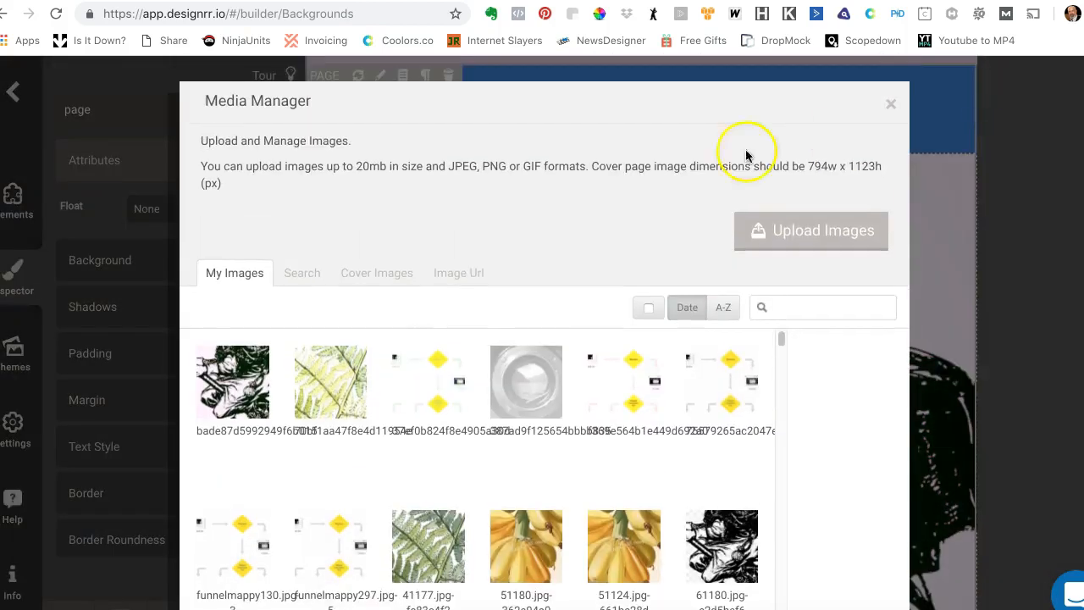
pyautogui.scroll(-2, 403, 343)
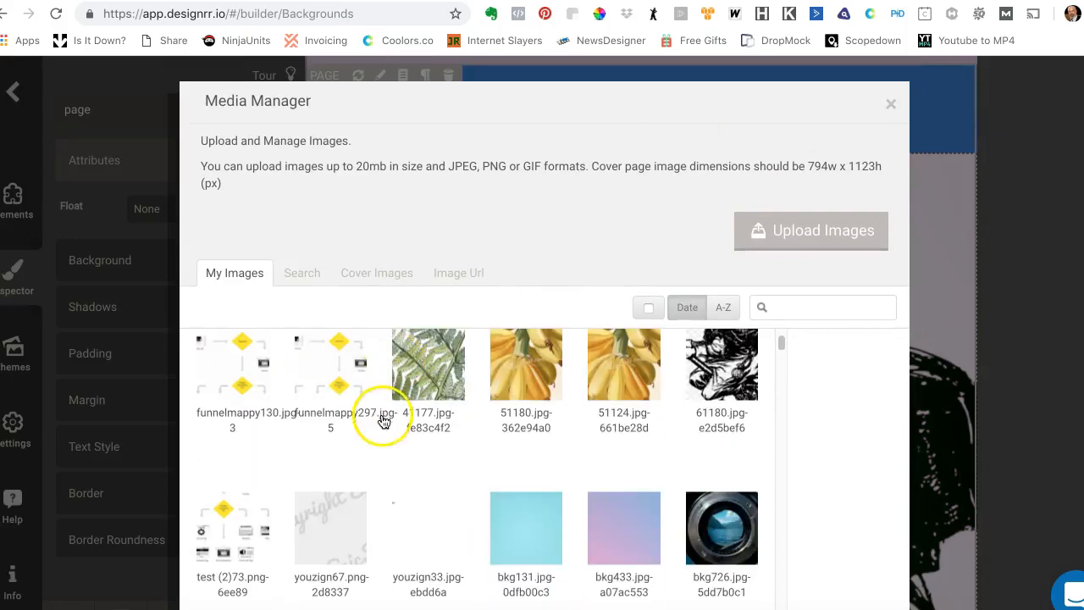
pyautogui.click(424, 526)
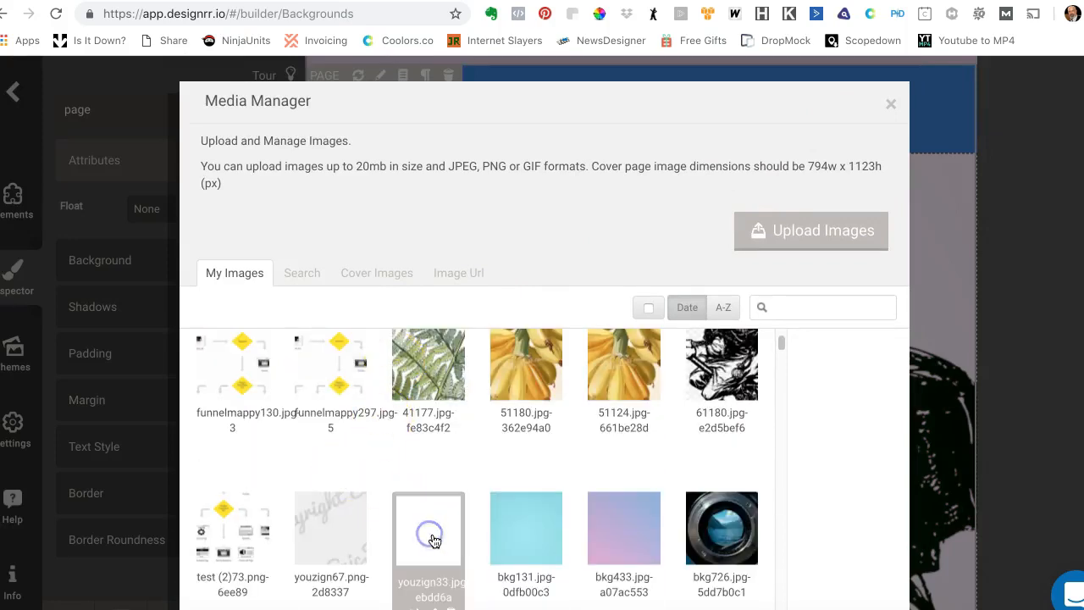
pyautogui.click(419, 473)
pyautogui.scroll(-2, 866, 501)
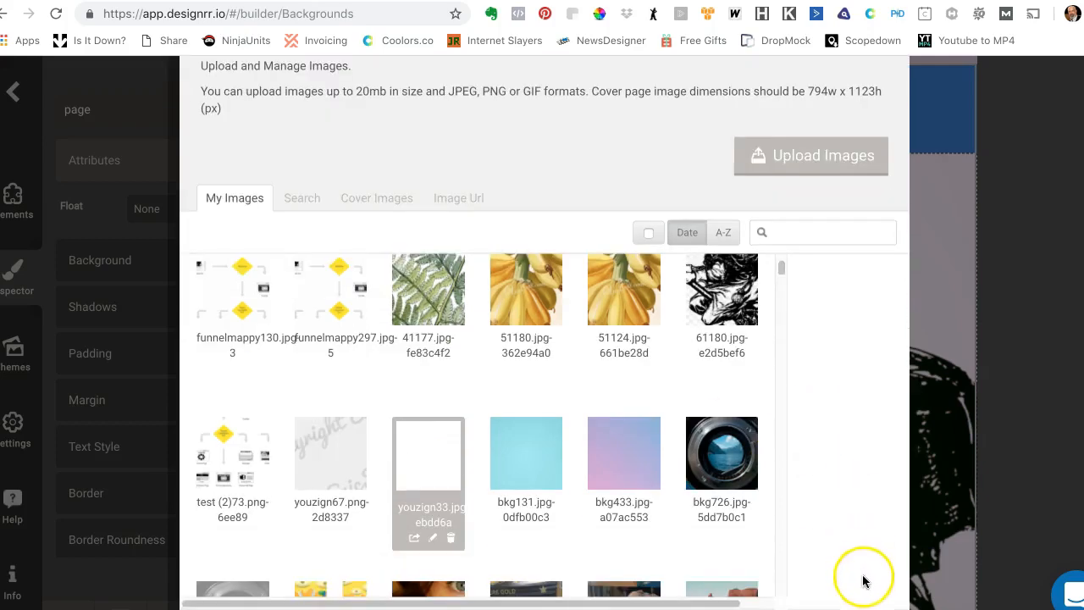
pyautogui.scroll(-5, 722, 304)
pyautogui.scroll(1, 714, 300)
pyautogui.scroll(-1, 714, 300)
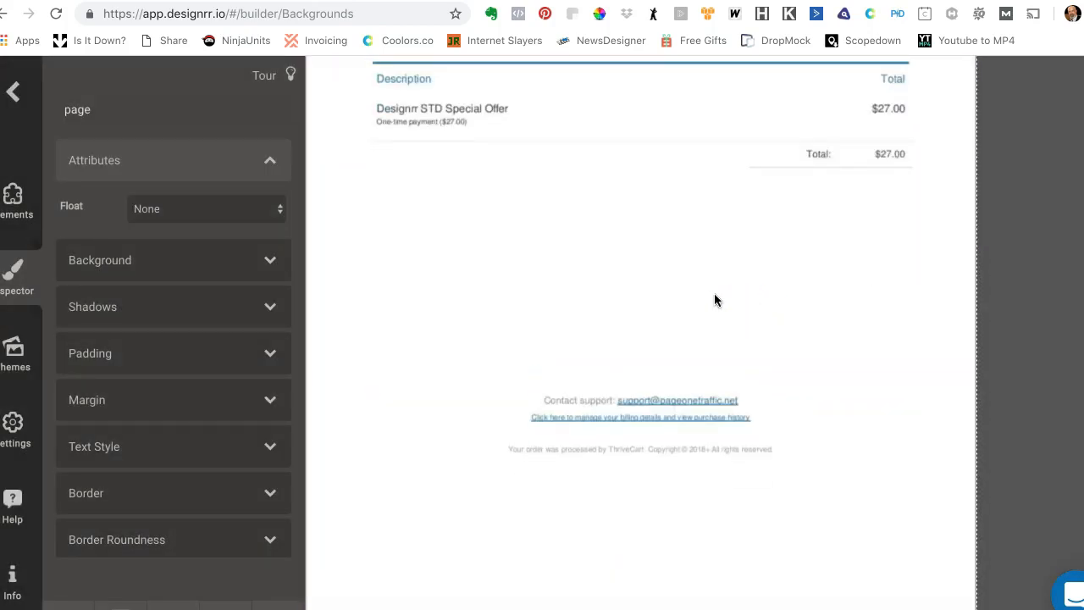
pyautogui.scroll(-1, 714, 299)
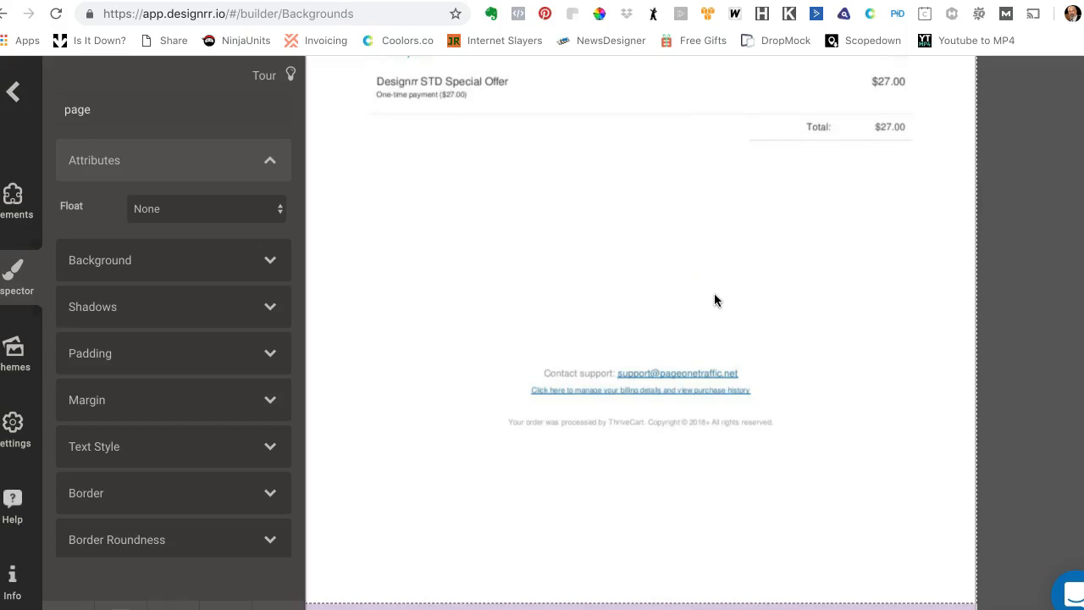
pyautogui.scroll(-1, 716, 303)
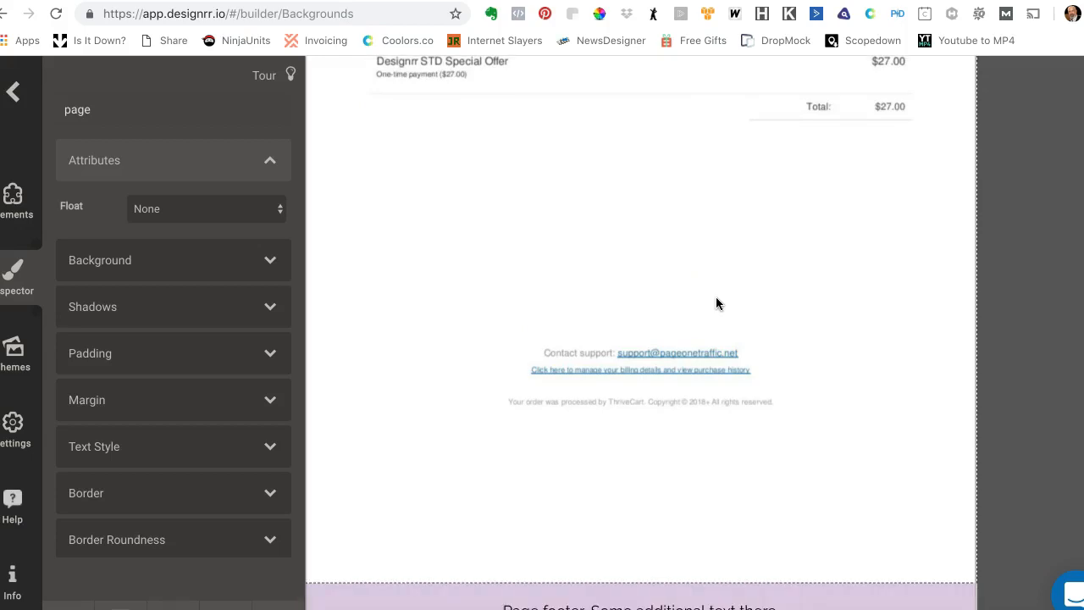
# Step: Add another new page, open the image upload for its background and cancel the file selection
pyautogui.click(15, 215)
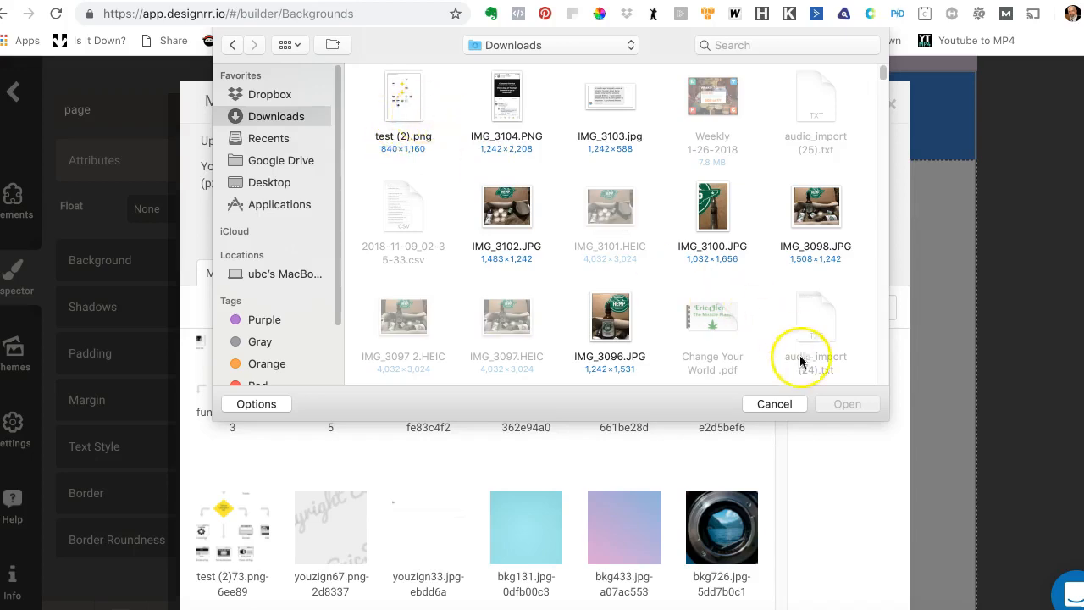
pyautogui.click(776, 402)
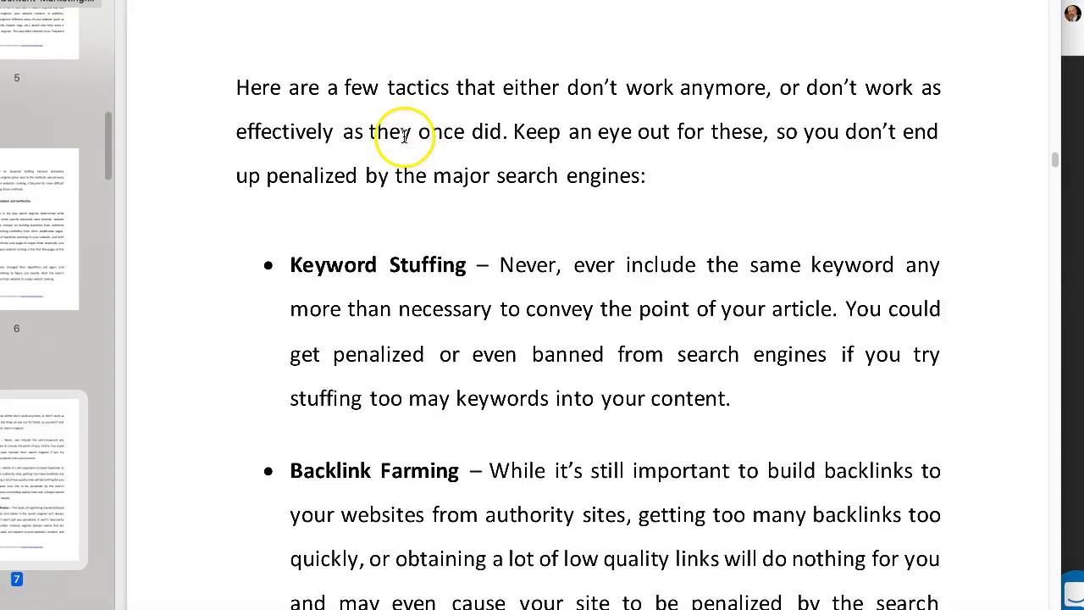
# Step: Switch to the Effective-Content-Marketing PDF in Preview and go to the page with the "Overuse Of Anchor Text For Backlinks" section
pyautogui.scroll(-2, 404, 135)
pyautogui.scroll(-10, 404, 135)
pyautogui.scroll(-7, 404, 135)
pyautogui.scroll(-2, 404, 137)
pyautogui.click(417, 147)
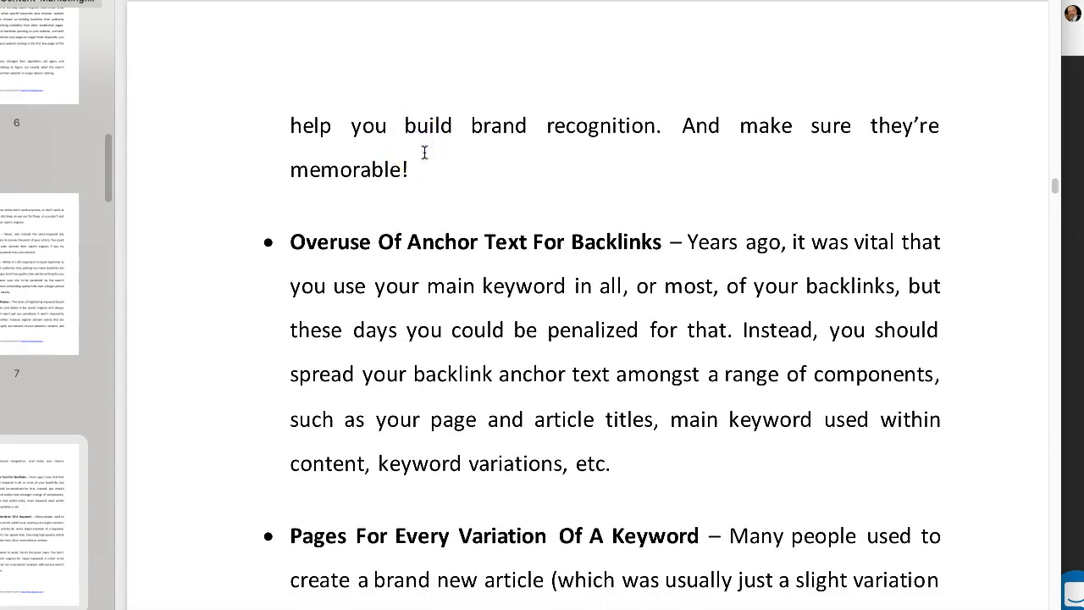
# Step: Export the current PDF page to the Desktop as a JPEG named "testing for images"
pyautogui.click(46, 0)
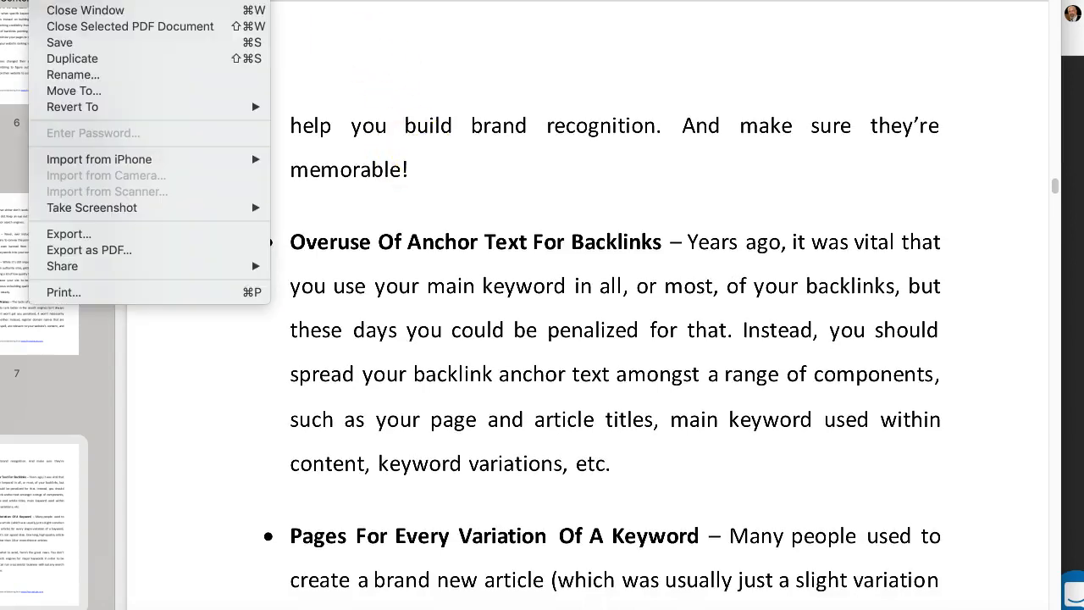
pyautogui.click(132, 234)
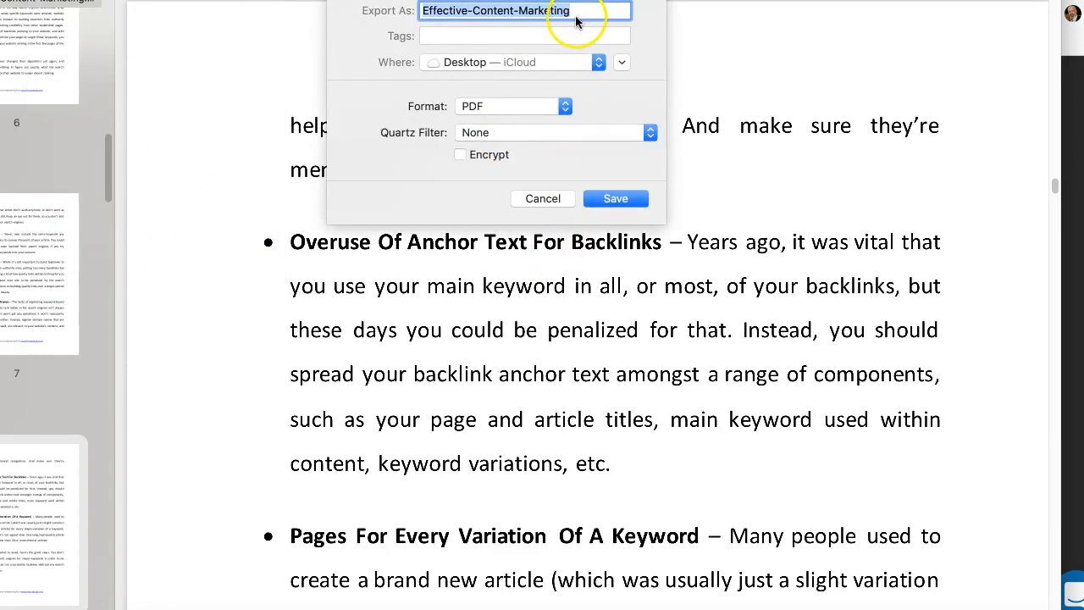
pyautogui.write('testing for images')
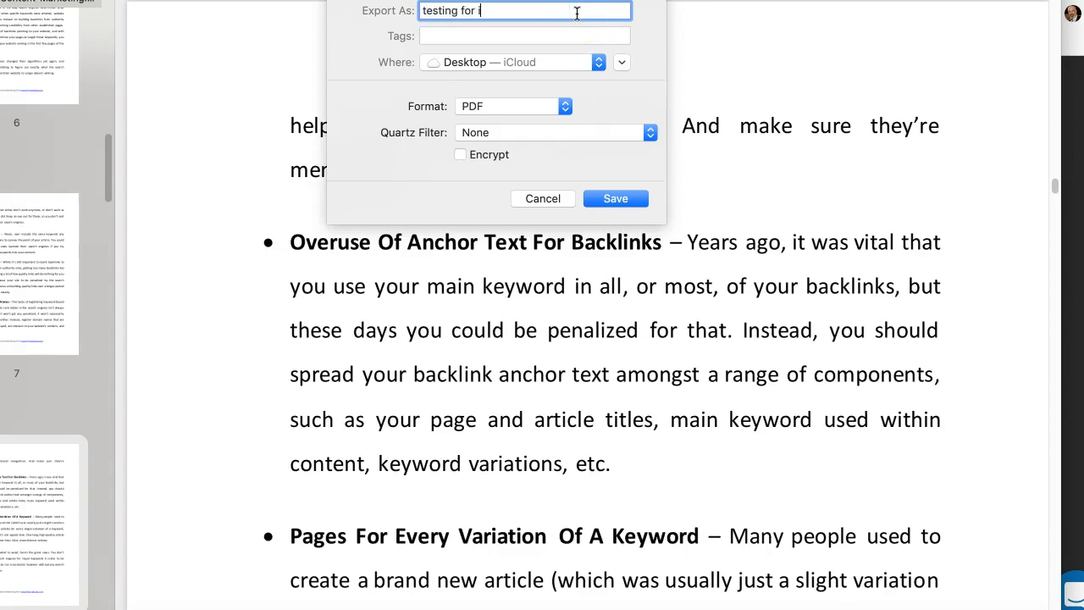
pyautogui.click(551, 106)
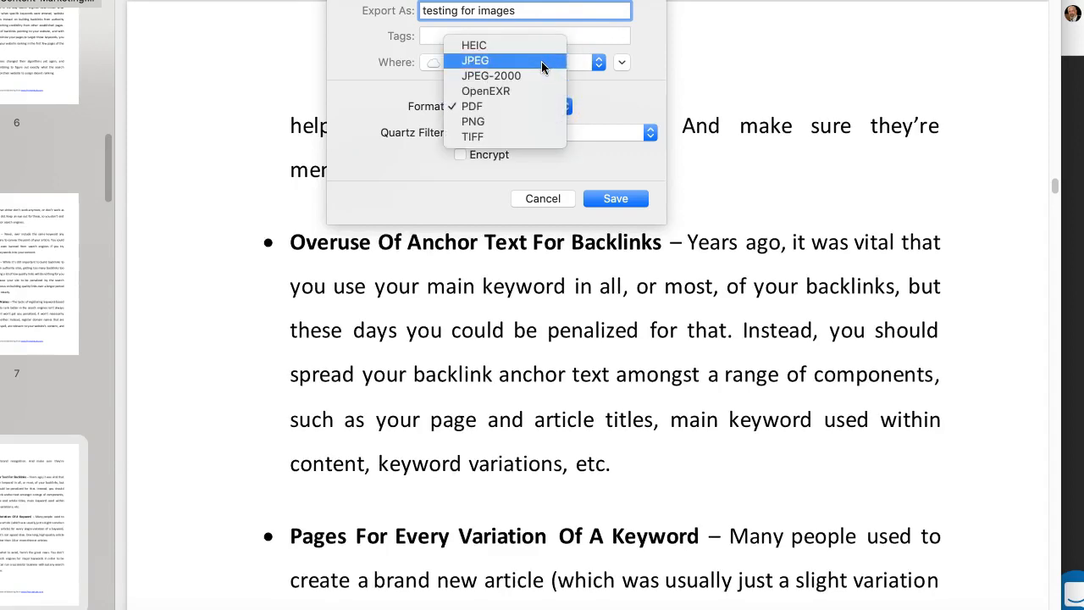
pyautogui.click(541, 61)
pyautogui.click(599, 222)
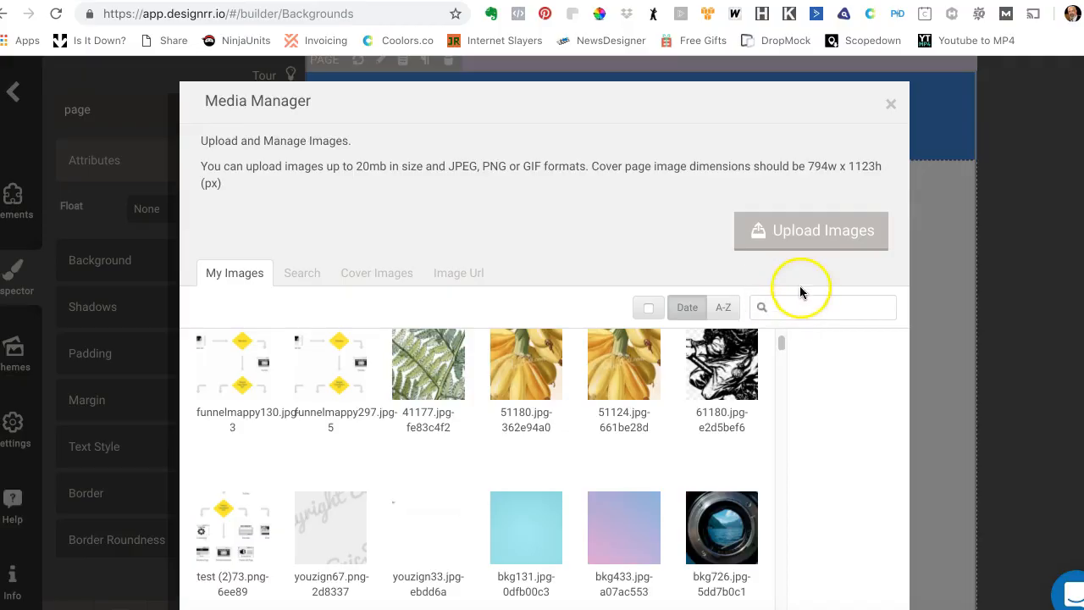
# Step: Switch back to Designrr and upload the "testing for images" file from the Desktop to the image library
pyautogui.click(818, 232)
pyautogui.click(818, 230)
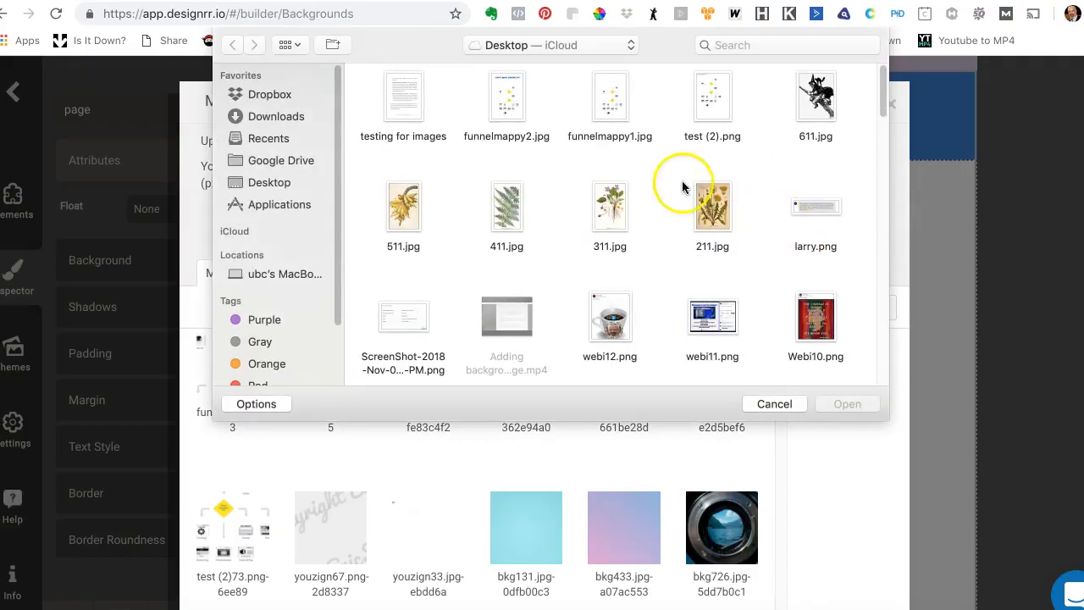
pyautogui.click(404, 95)
pyautogui.click(873, 406)
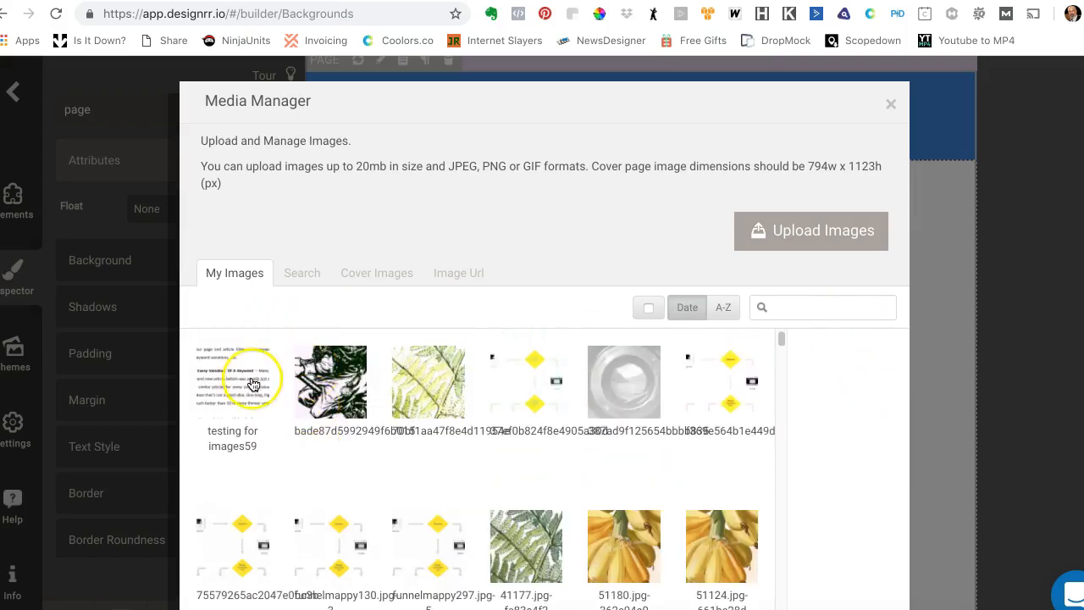
# Step: Set the uploaded "testing for images59" picture as the background of the new page
pyautogui.click(253, 384)
pyautogui.scroll(-3, 823, 363)
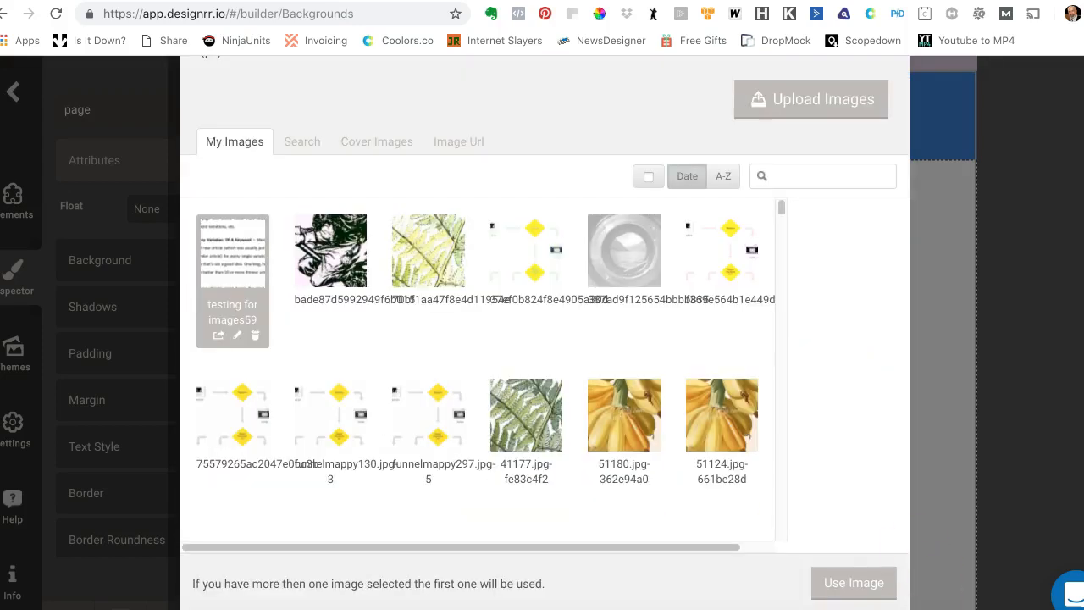
pyautogui.click(871, 584)
pyautogui.scroll(-3, 850, 473)
pyautogui.scroll(-1, 850, 475)
pyautogui.scroll(5, 849, 475)
pyautogui.scroll(-5, 849, 476)
pyautogui.scroll(5, 848, 480)
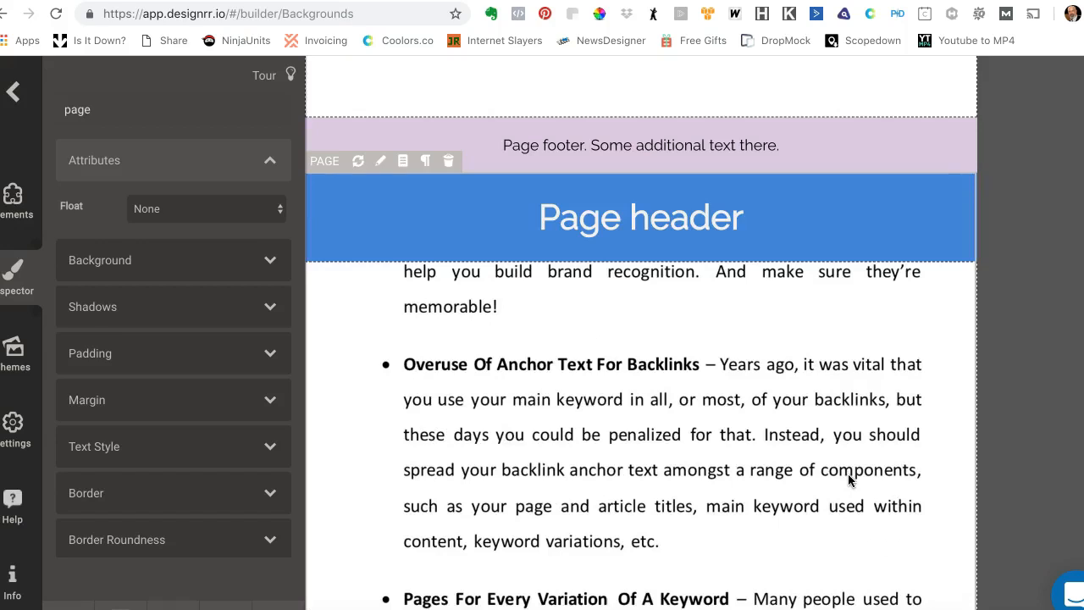
# Step: Turn the page header and footer off and back on
pyautogui.click(885, 236)
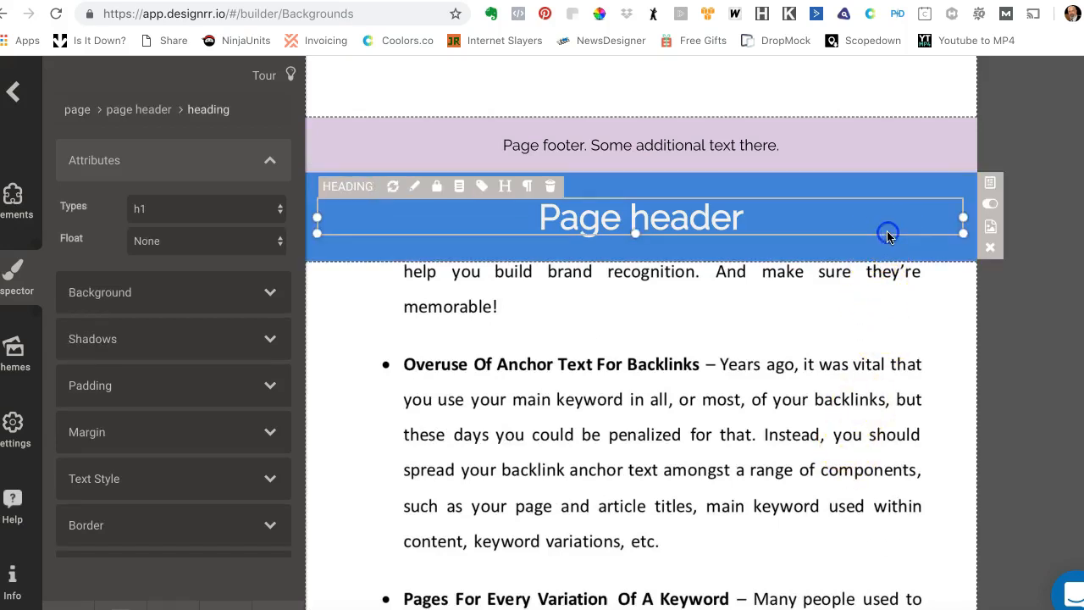
pyautogui.click(993, 209)
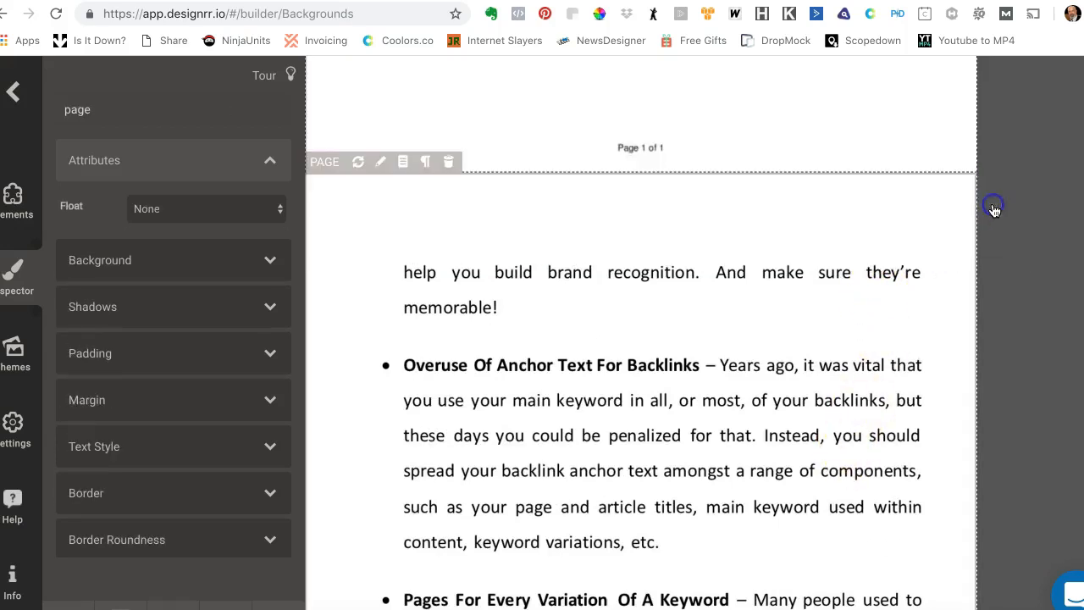
pyautogui.click(799, 198)
pyautogui.click(995, 209)
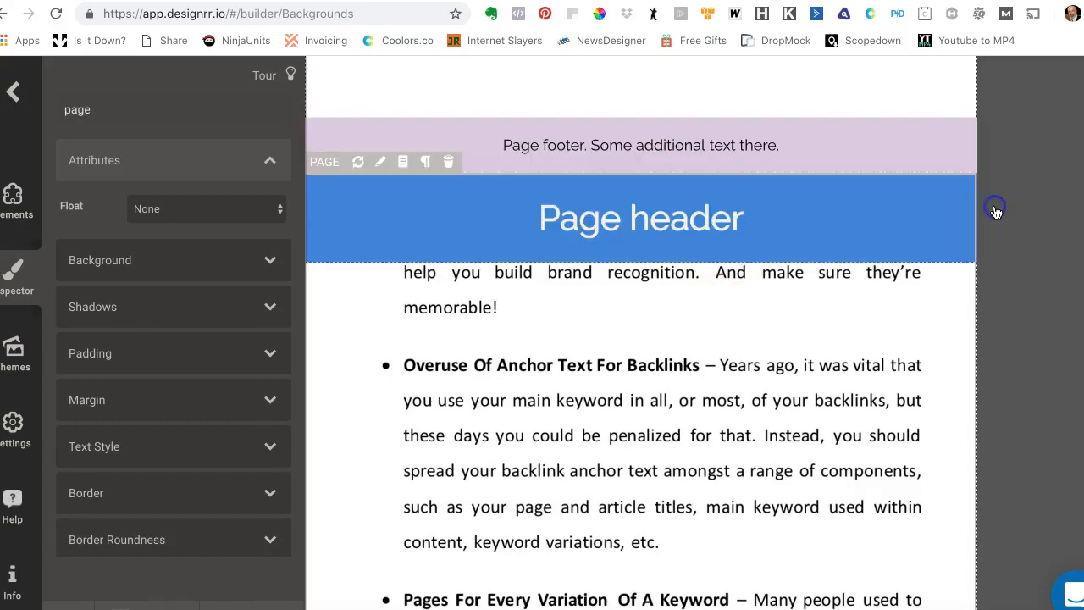
# Step: Open the "testing for images59" image in the photo editor from the page's cover image library
pyautogui.click(806, 339)
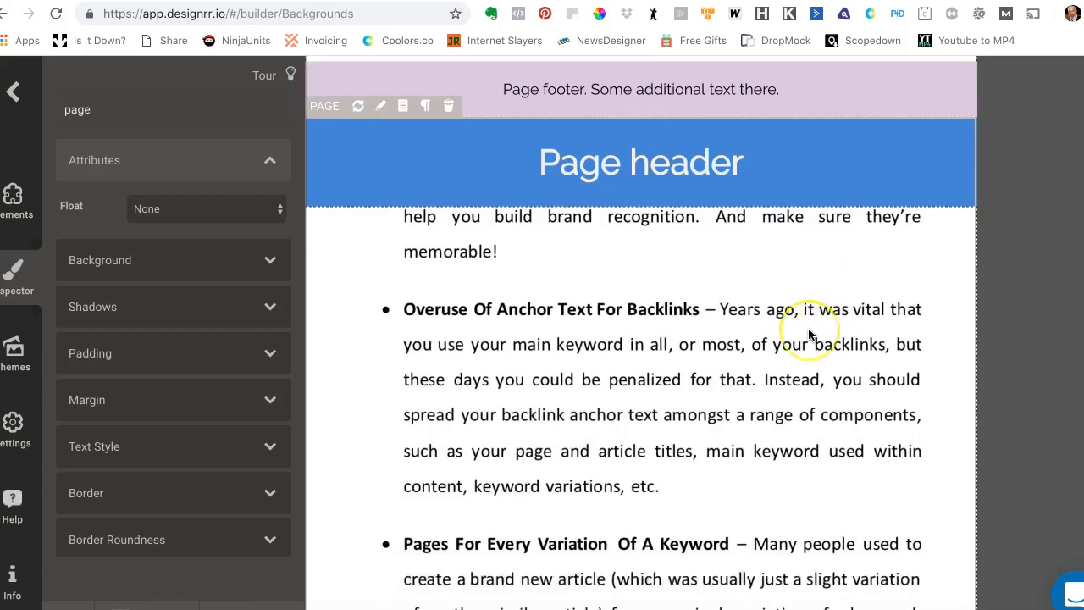
pyautogui.scroll(-4, 808, 330)
pyautogui.scroll(-2, 808, 332)
pyautogui.scroll(4, 808, 332)
pyautogui.click(815, 317)
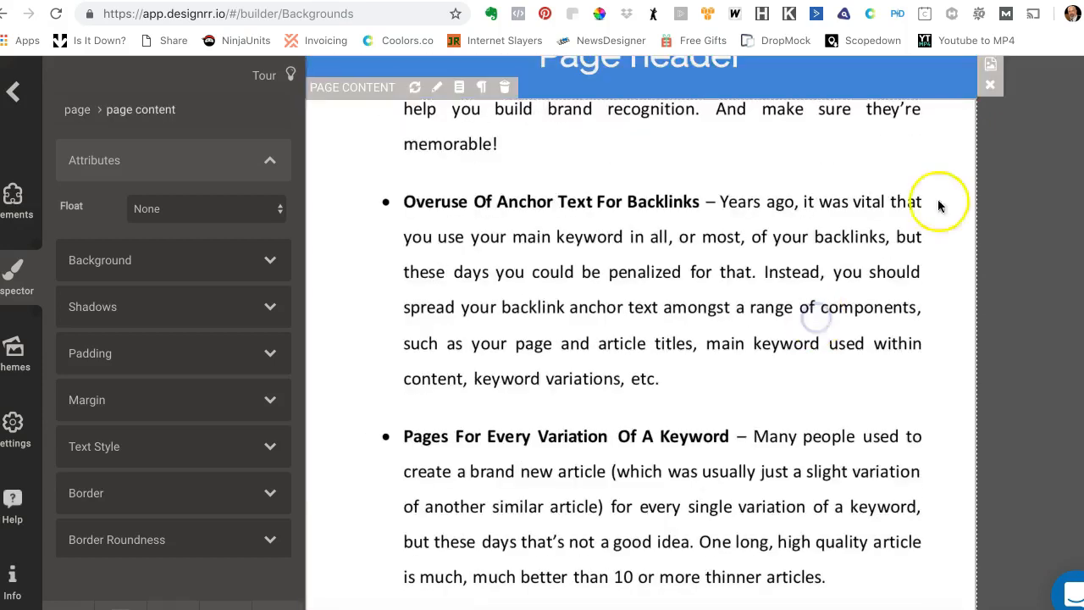
pyautogui.scroll(2, 996, 104)
pyautogui.click(991, 196)
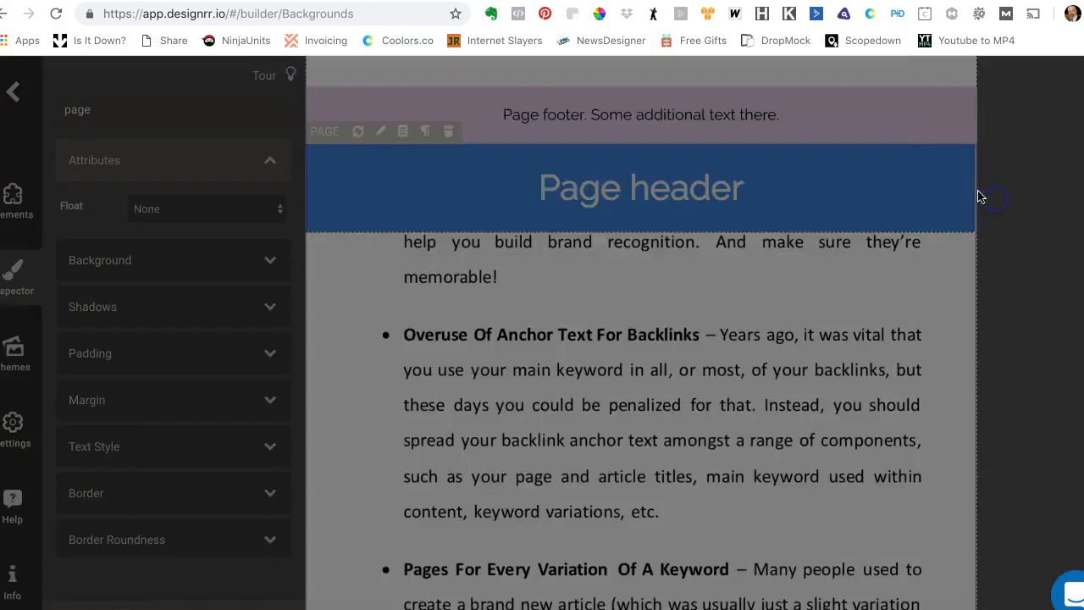
pyautogui.click(242, 379)
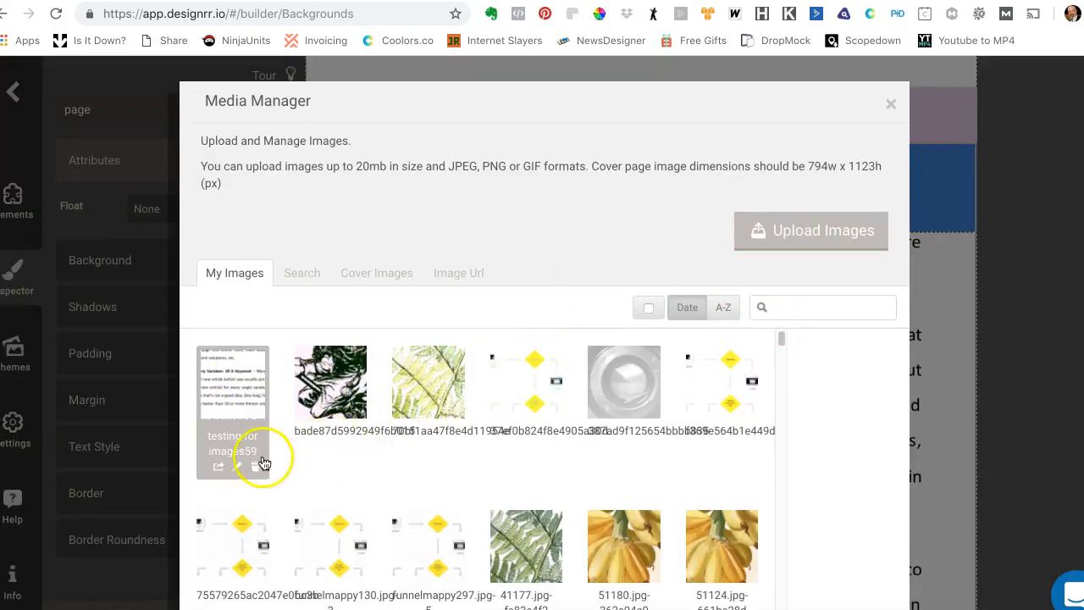
pyautogui.click(237, 466)
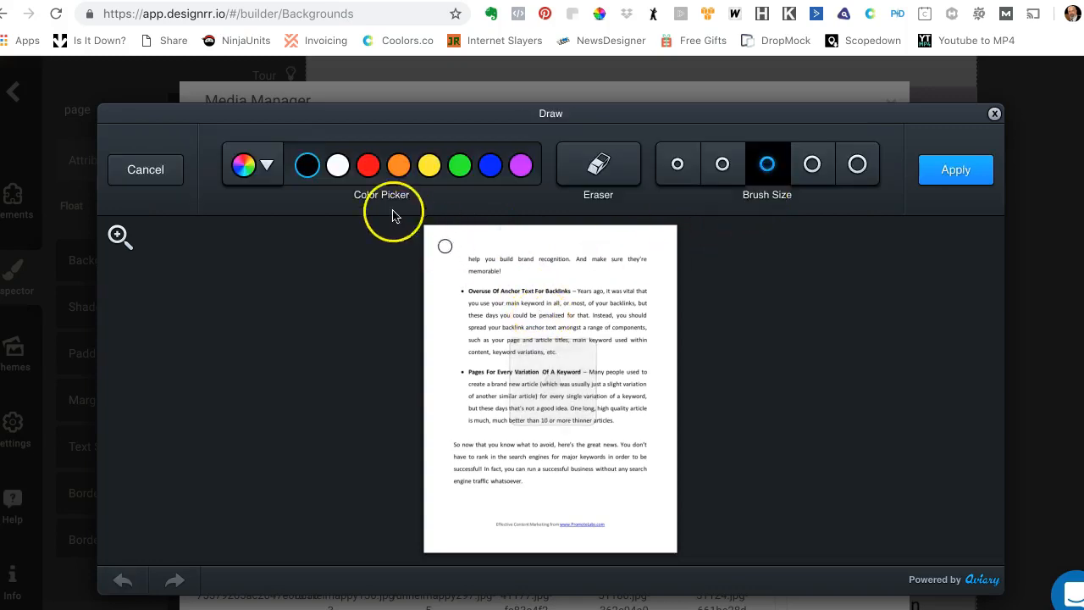
# Step: Draw a red freehand circle around the "Overuse Of Anchor Text For Backlinks" paragraph, apply it and save the edited image
pyautogui.click(367, 165)
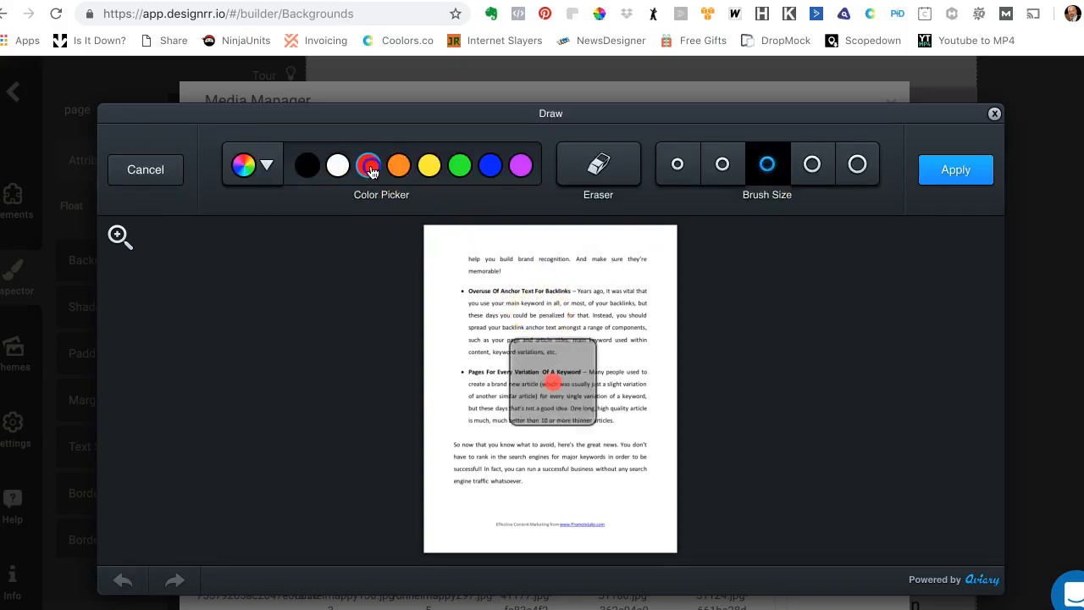
pyautogui.moveTo(466, 286)
pyautogui.mouseDown()
pyautogui.moveTo(478, 282)
pyautogui.moveTo(442, 290)
pyautogui.mouseUp()
pyautogui.moveTo(443, 344)
pyautogui.mouseDown()
pyautogui.moveTo(507, 382)
pyautogui.moveTo(616, 385)
pyautogui.mouseUp()
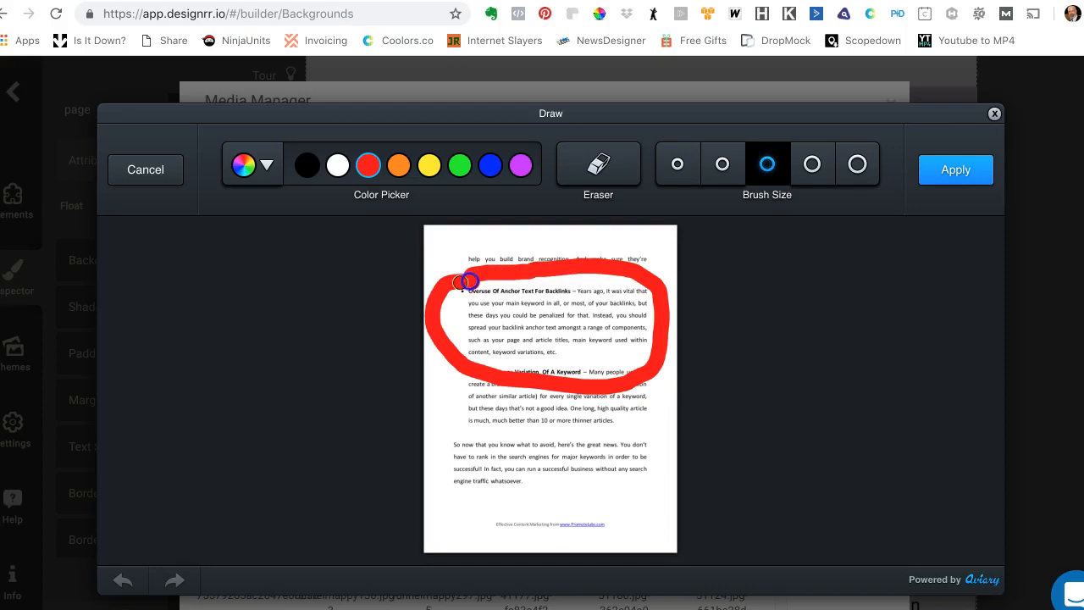
pyautogui.click(949, 170)
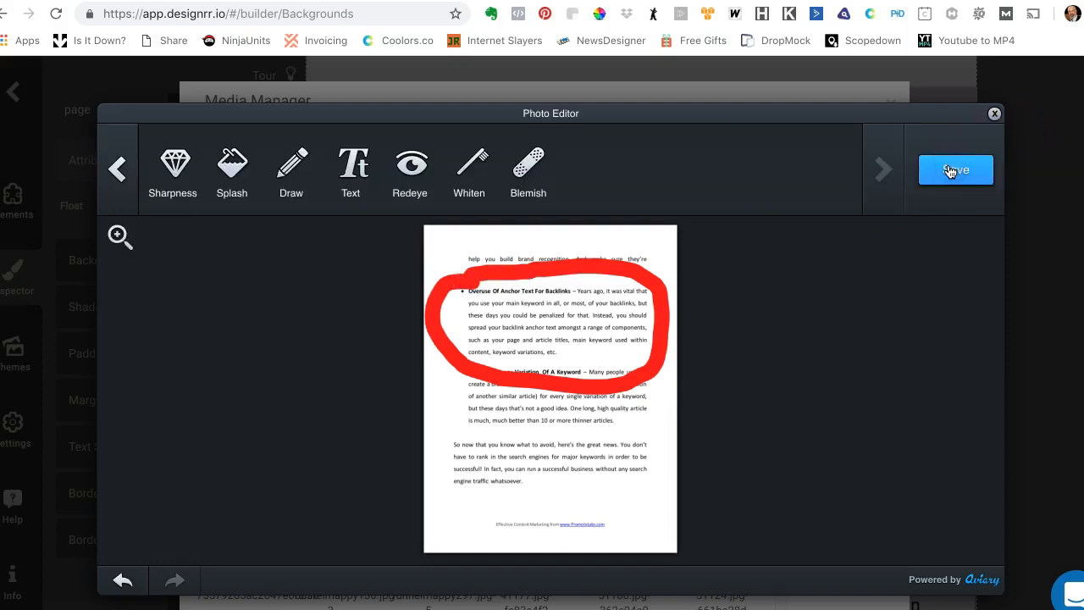
pyautogui.click(949, 170)
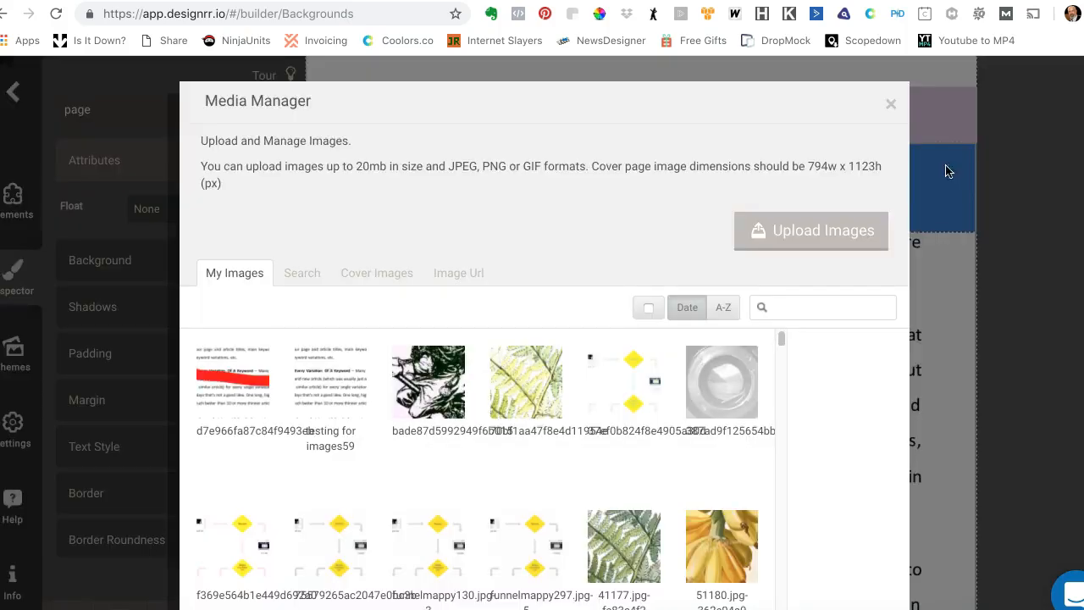
# Step: Set the saved image with the red circle as the page's background and check it on the page
pyautogui.click(223, 367)
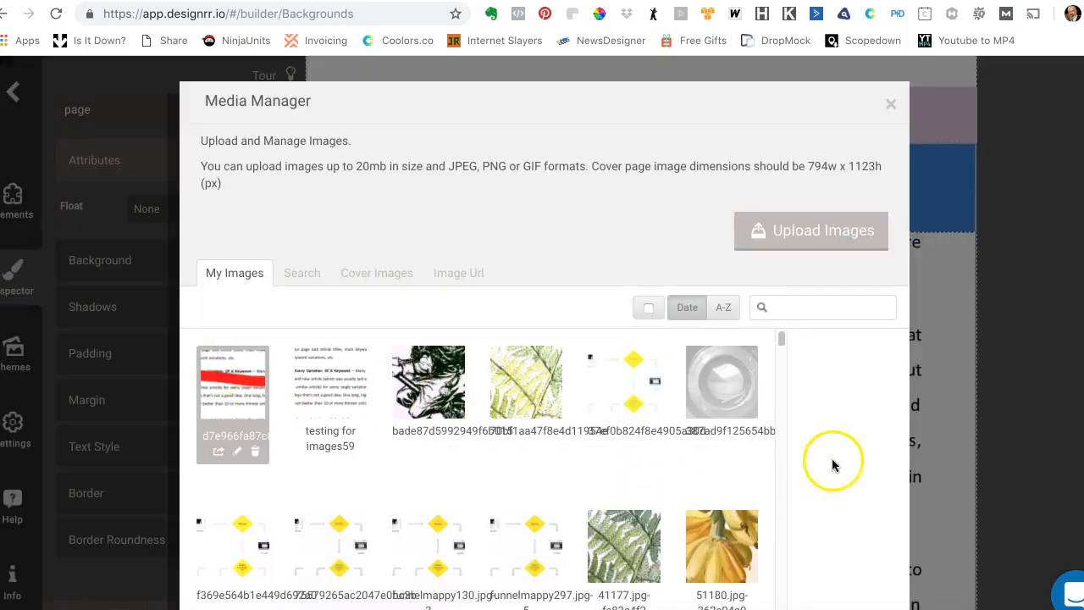
pyautogui.scroll(-3, 830, 465)
pyautogui.click(855, 583)
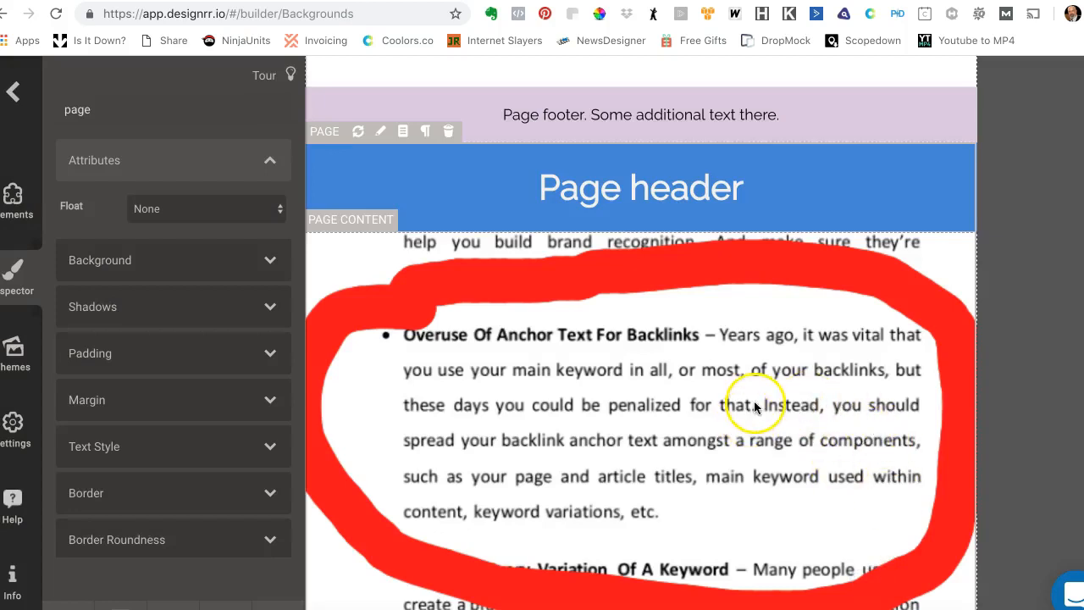
pyautogui.scroll(1, 762, 385)
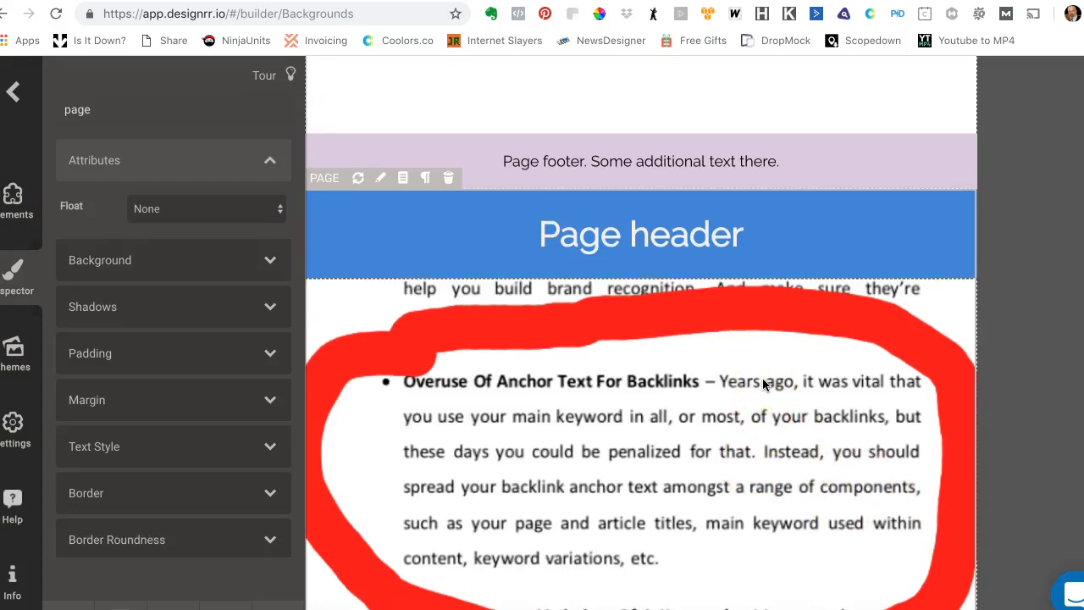
pyautogui.scroll(-3, 762, 385)
pyautogui.scroll(-3, 762, 385)
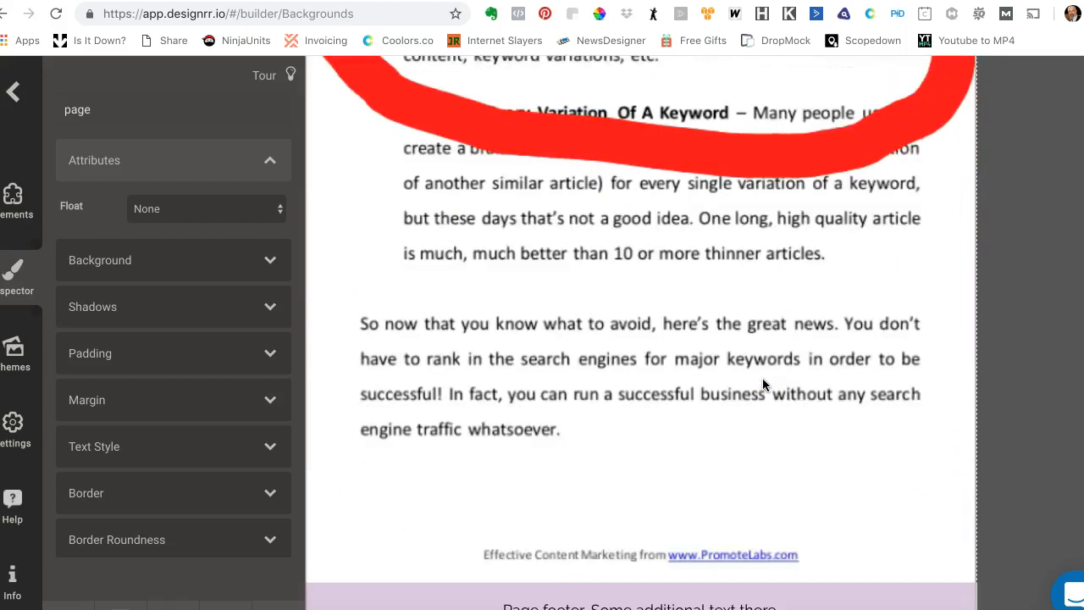
# Step: Try to add another new page at the end of the page with the red circle
pyautogui.click(13, 195)
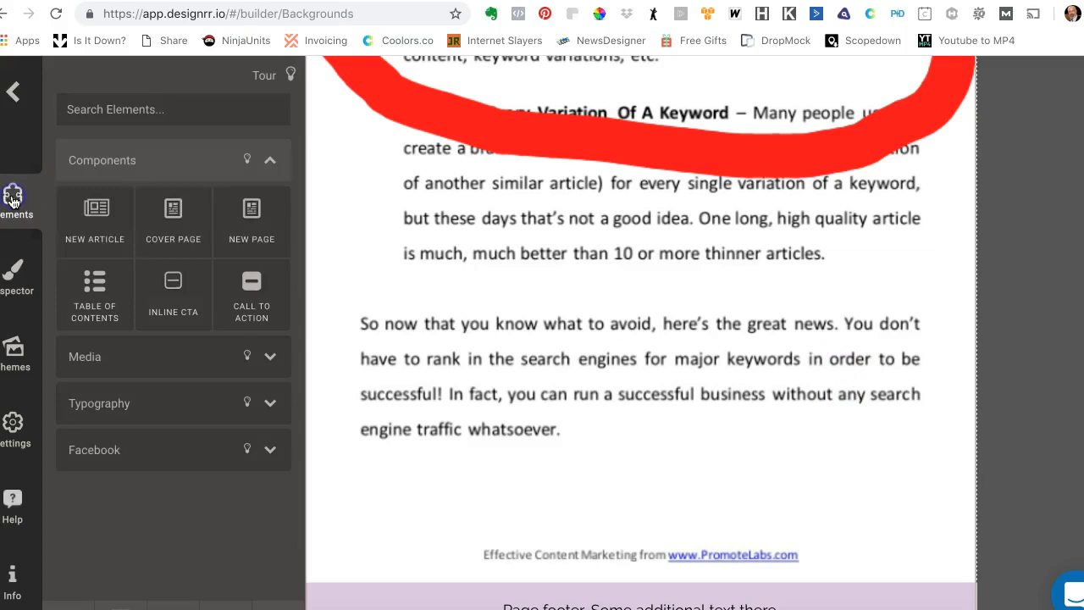
pyautogui.moveTo(254, 212); pyautogui.dragTo(396, 599)
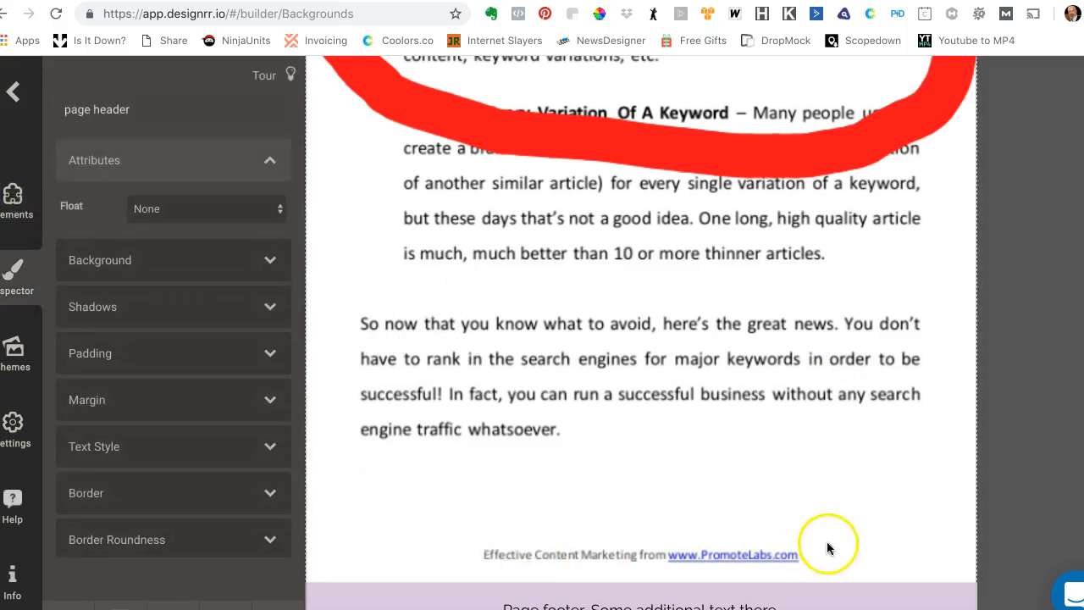
pyautogui.click(15, 195)
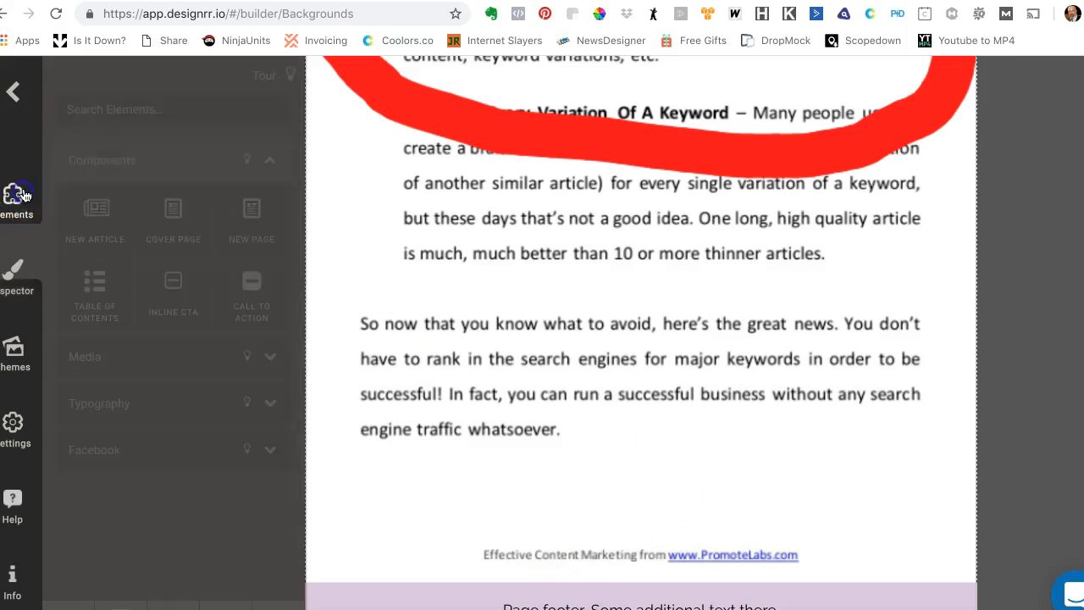
pyautogui.moveTo(224, 211); pyautogui.dragTo(416, 500)
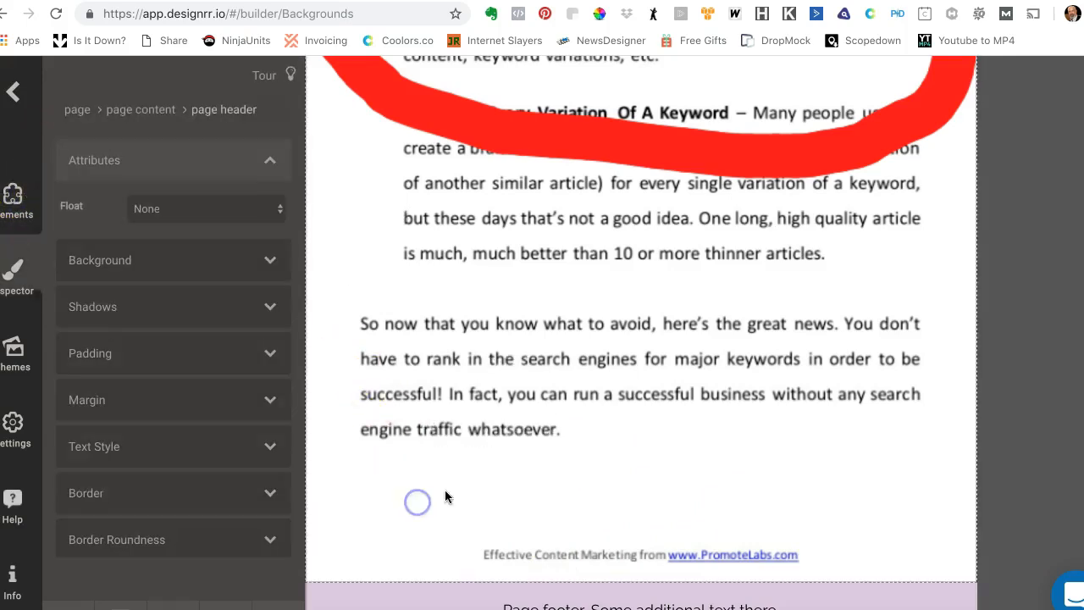
# Step: Replace the red-circled background of the page with the grey camera lens image bkg573.jpg from the image library
pyautogui.scroll(6, 495, 480)
pyautogui.scroll(-2, 502, 478)
pyautogui.click(739, 361)
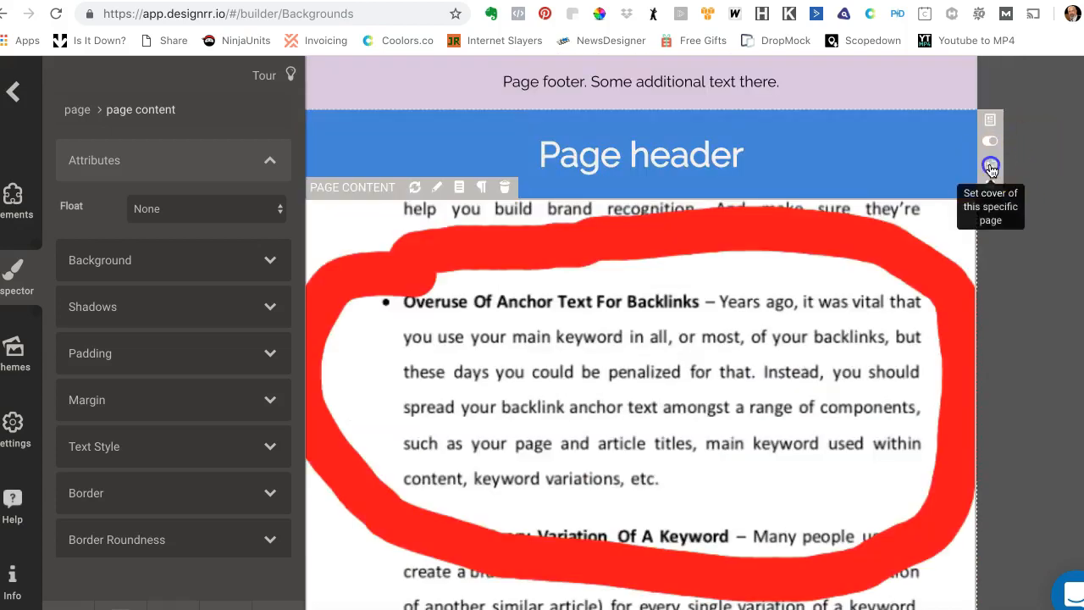
pyautogui.click(989, 168)
pyautogui.scroll(-5, 370, 418)
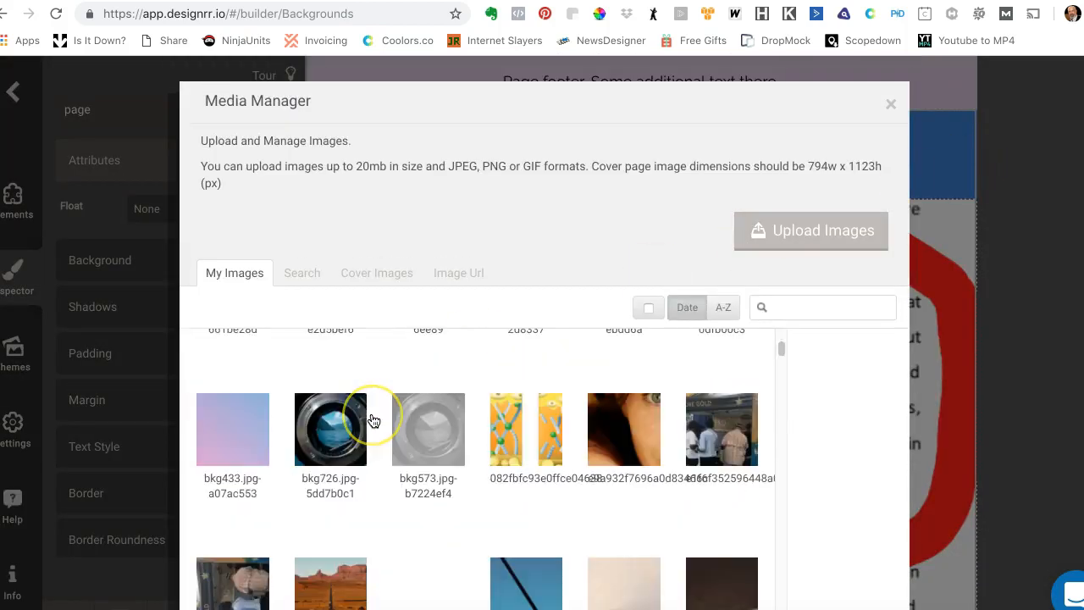
pyautogui.click(402, 411)
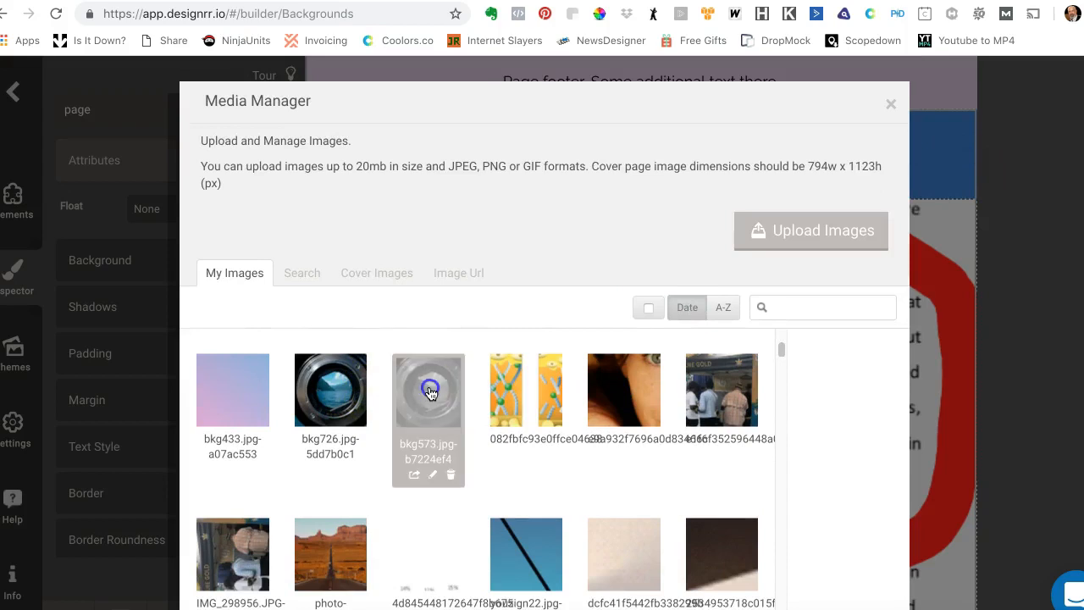
pyautogui.scroll(-3, 813, 390)
pyautogui.click(864, 583)
pyautogui.scroll(-3, 883, 460)
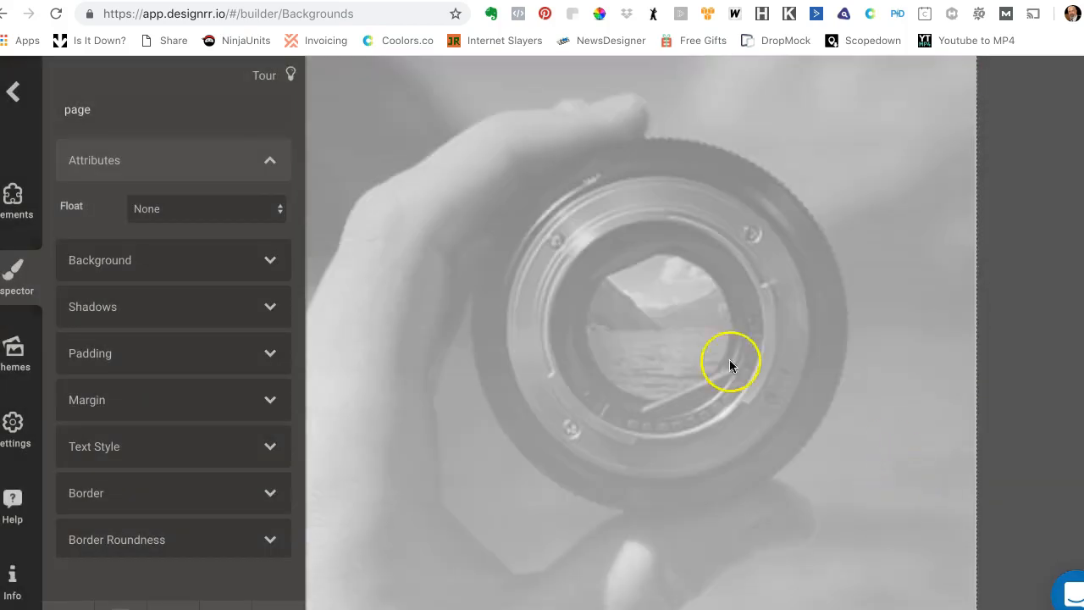
# Step: Add a paragraph element to the page content over the grey camera lens background
pyautogui.click(17, 198)
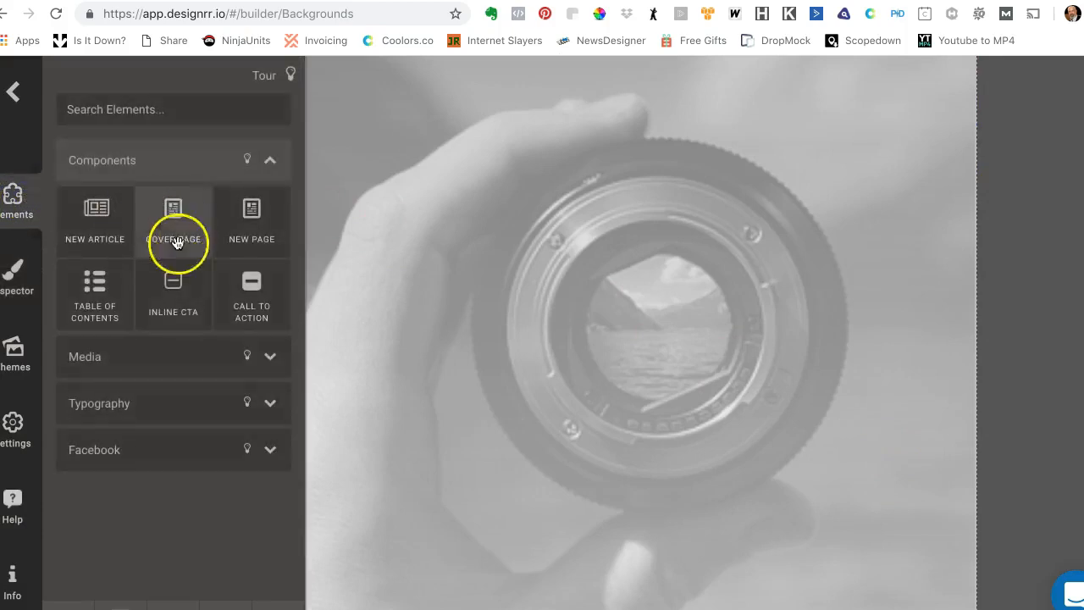
pyautogui.click(205, 407)
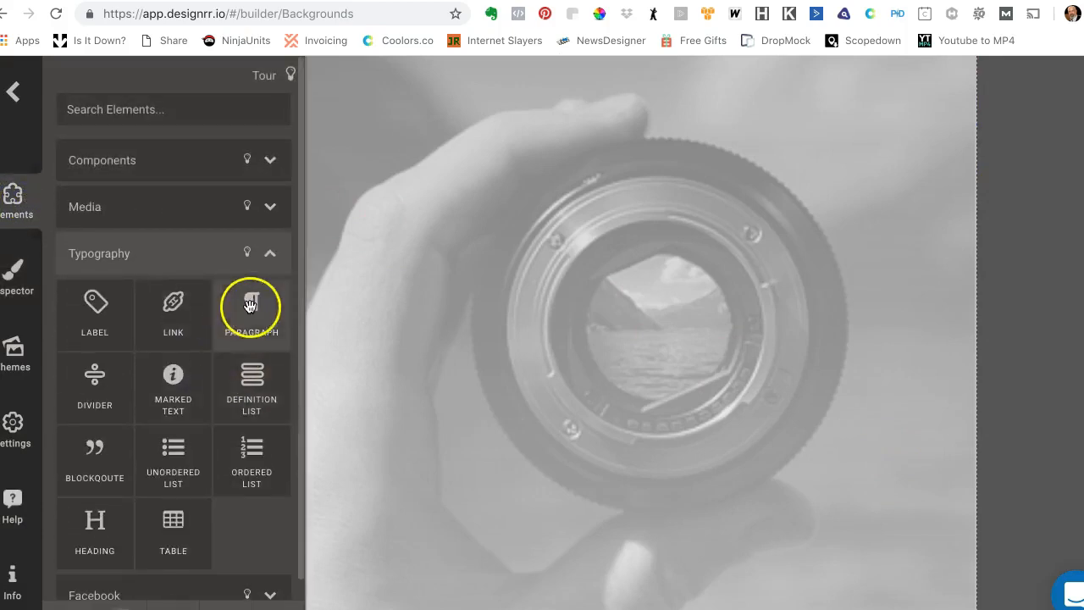
pyautogui.moveTo(251, 307); pyautogui.dragTo(395, 305)
pyautogui.scroll(3, 534, 344)
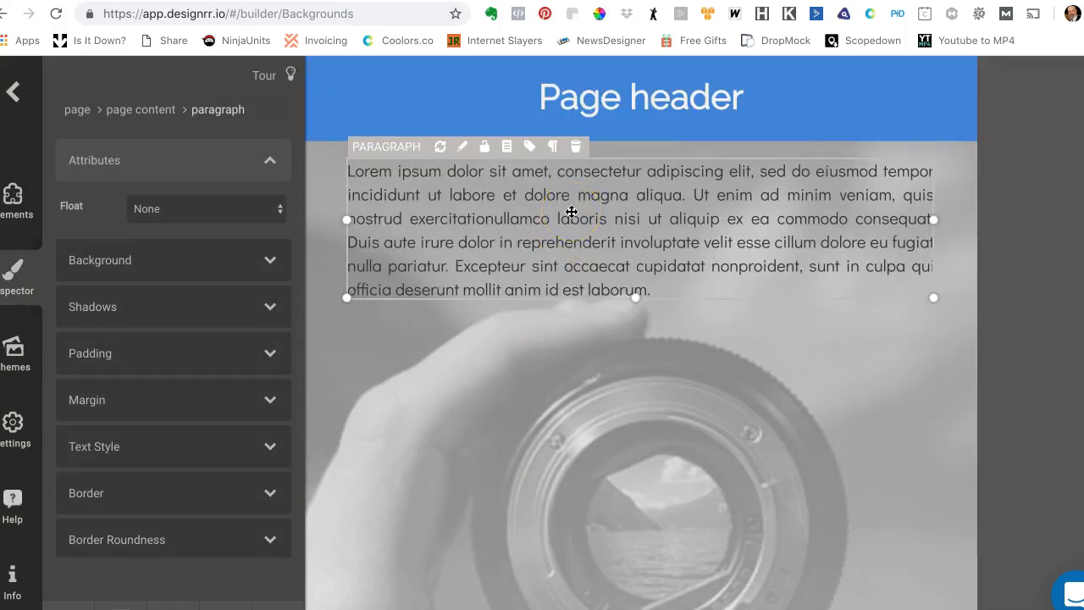
# Step: Open the grey camera lens image bkg573.jpg from the page's background image library in the photo editor
pyautogui.click(878, 358)
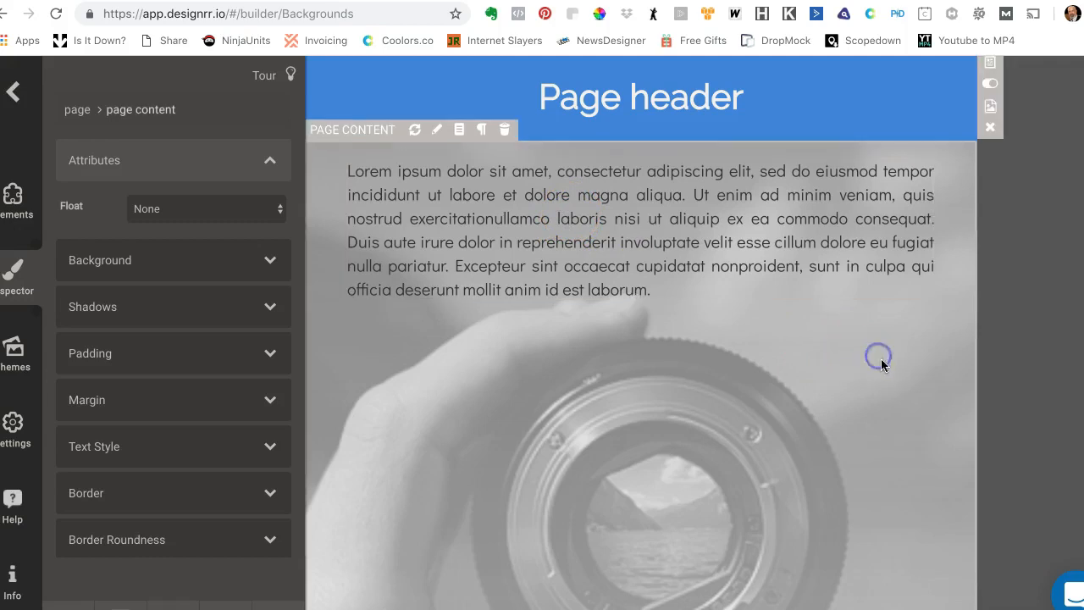
pyautogui.click(995, 113)
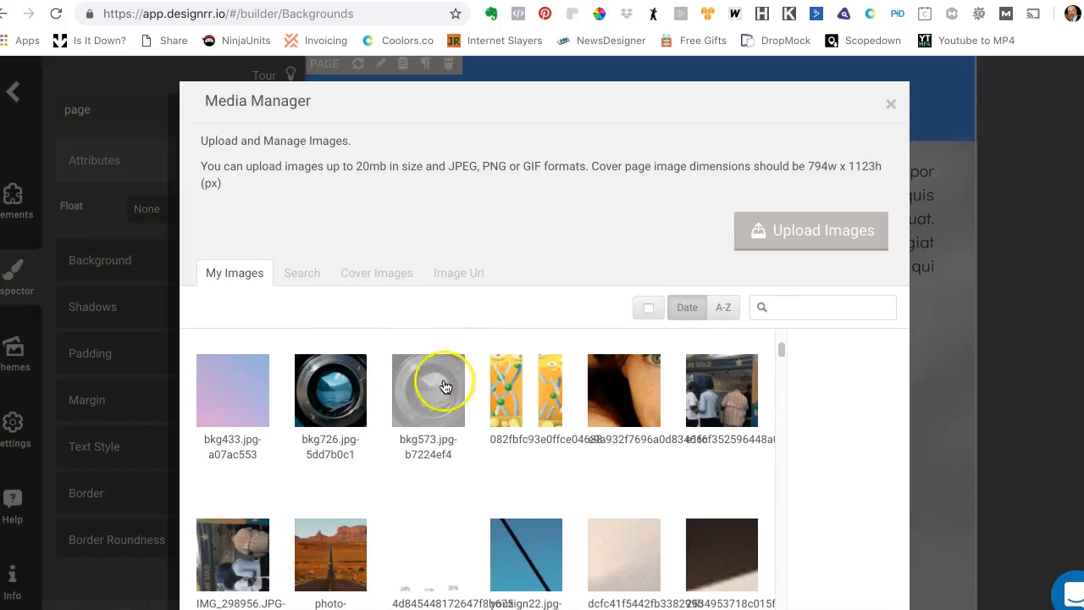
pyautogui.click(444, 388)
pyautogui.click(432, 475)
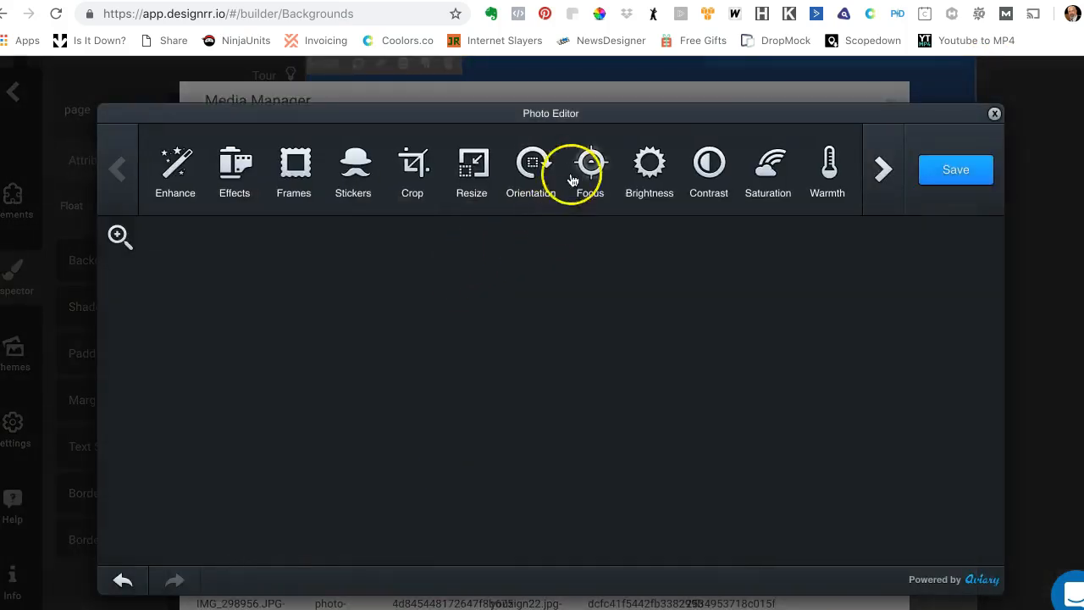
# Step: Raise the camera lens image's brightness to slightly over halfway between neutral and maximum, and save the edited image
pyautogui.click(653, 164)
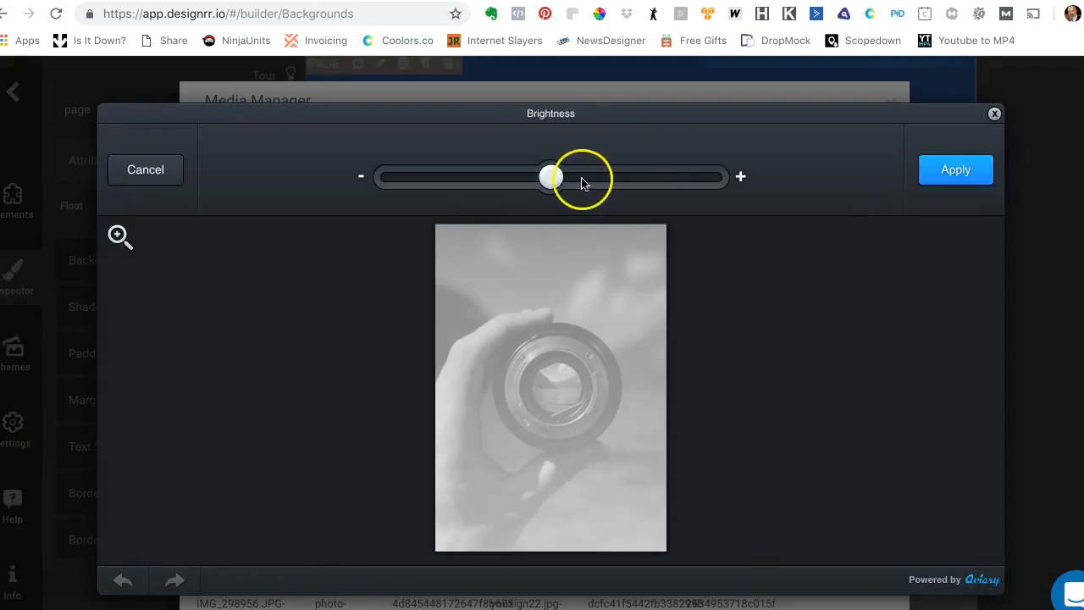
pyautogui.moveTo(551, 176); pyautogui.dragTo(653, 189)
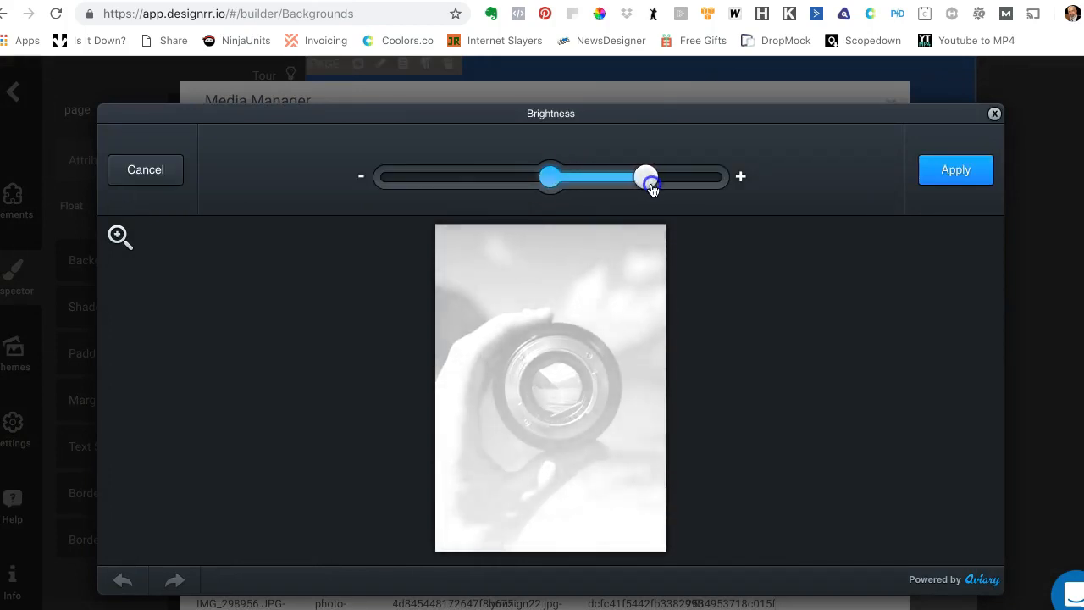
pyautogui.click(957, 173)
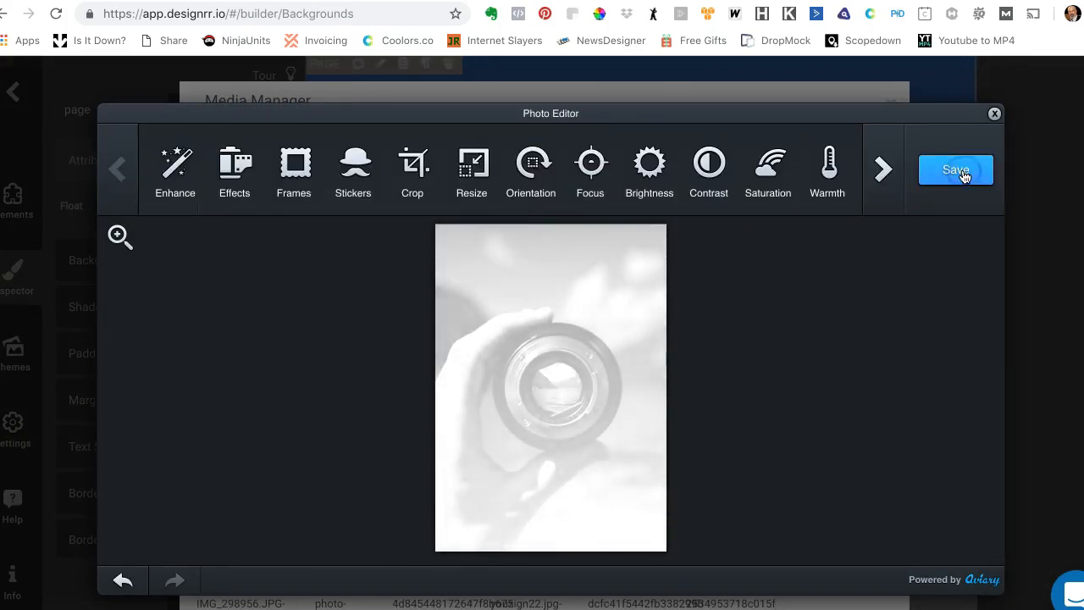
pyautogui.click(963, 174)
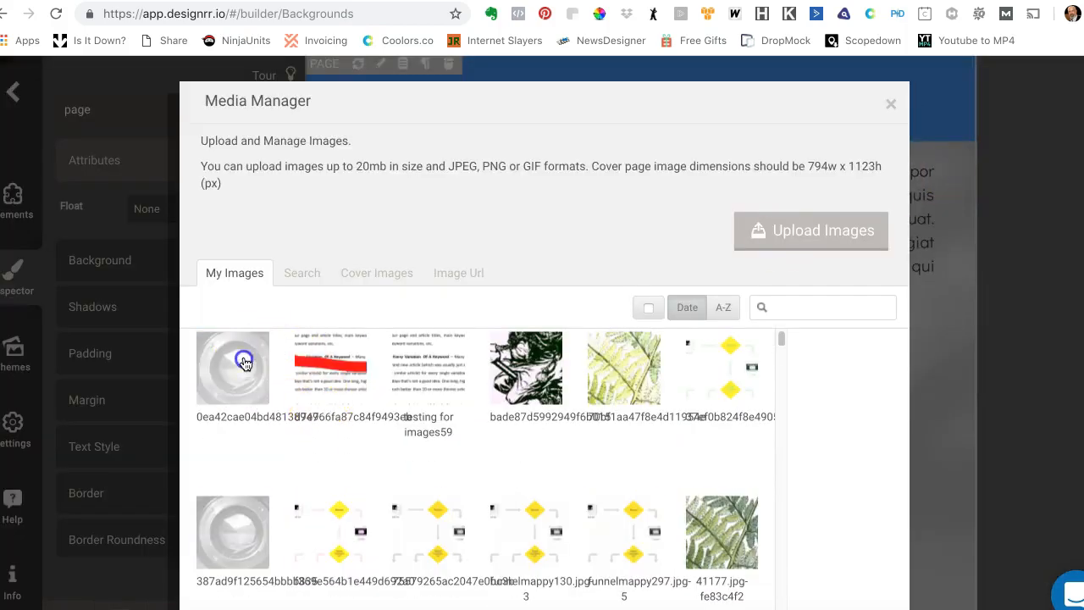
# Step: Set the newly saved brightened camera lens image as the page's background behind the paragraph
pyautogui.click(243, 362)
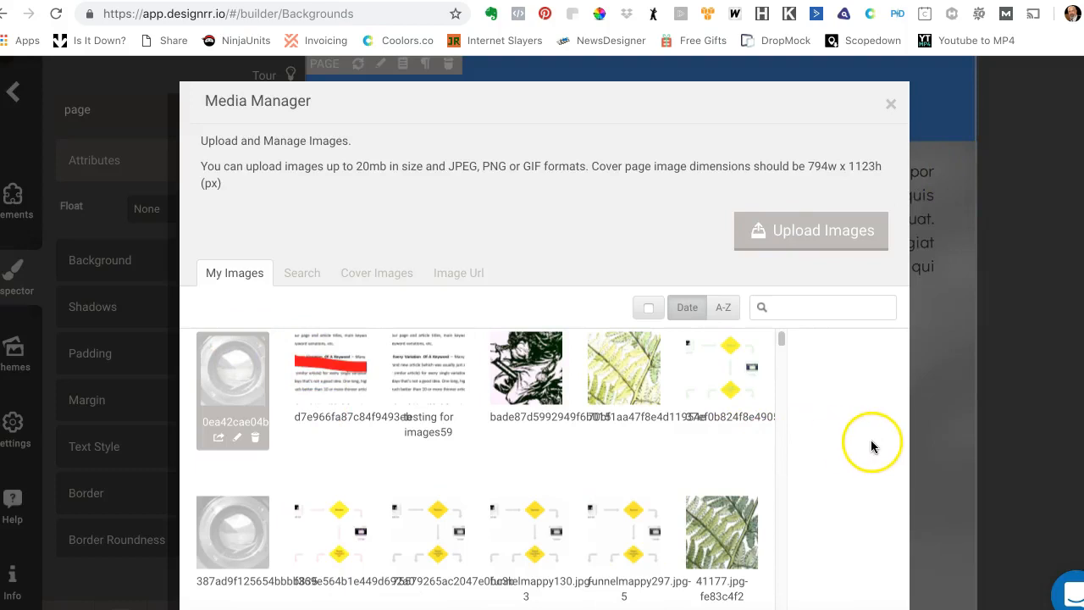
pyautogui.scroll(-3, 863, 449)
pyautogui.click(863, 583)
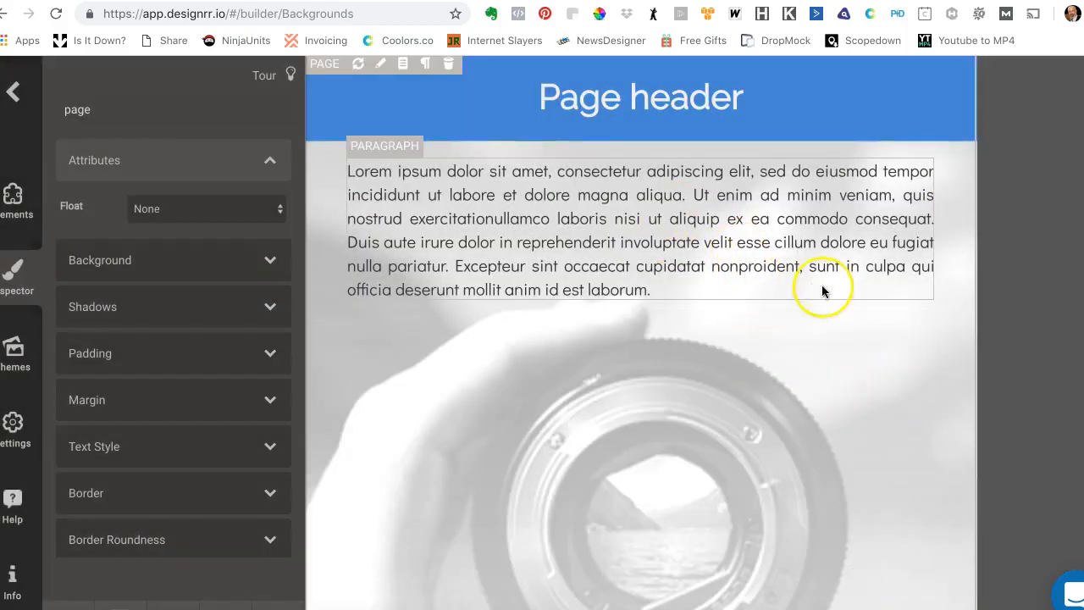
# Step: Show the page content's background options and review the different background images on the ebook's pages, from the lens page back to the flowchart page
pyautogui.click(923, 349)
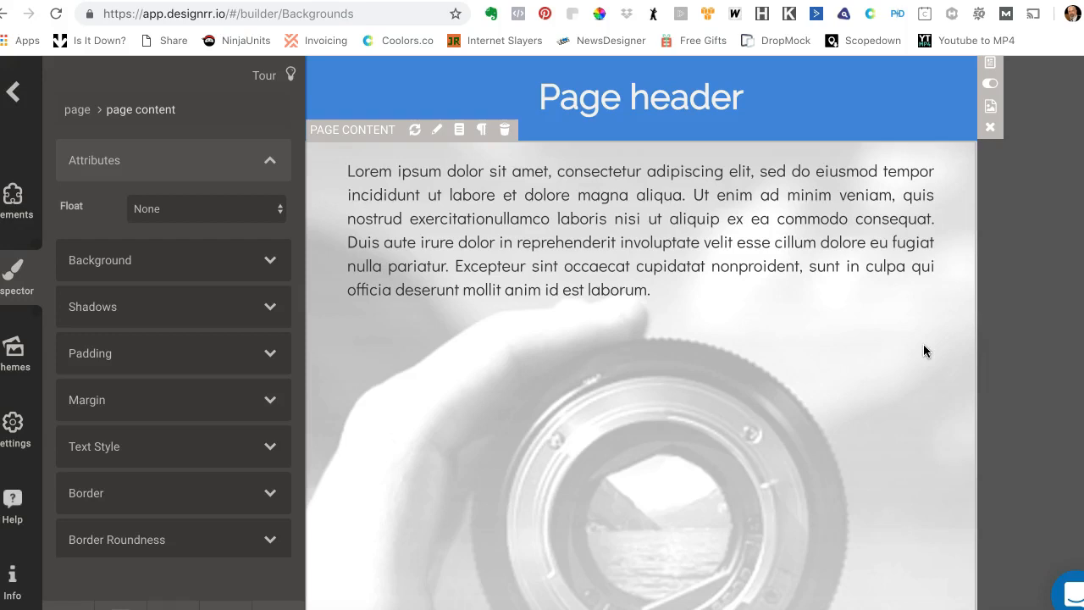
pyautogui.click(157, 256)
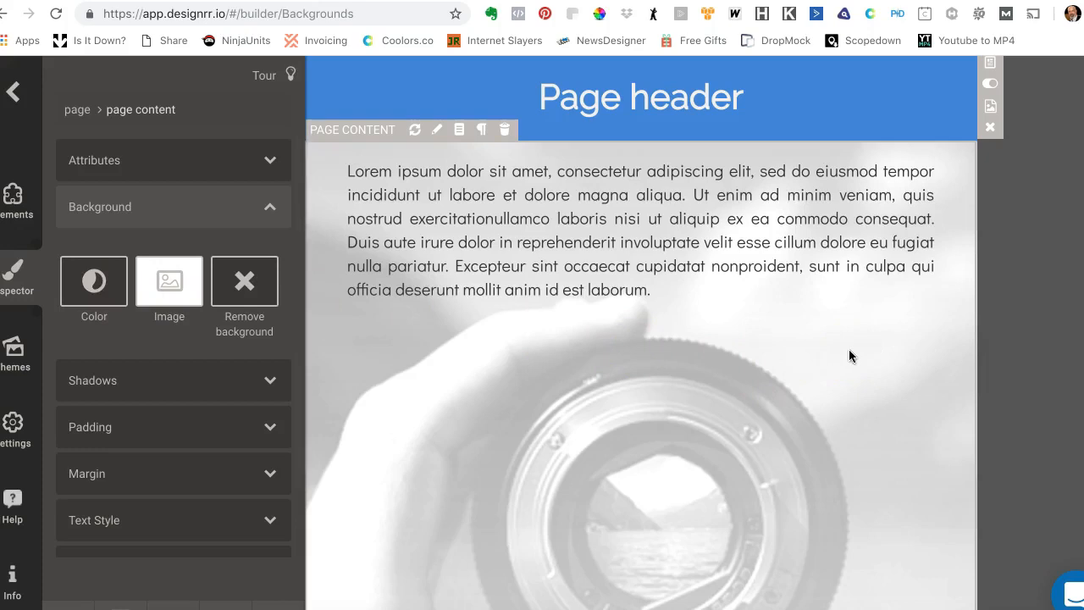
pyautogui.scroll(-5, 849, 349)
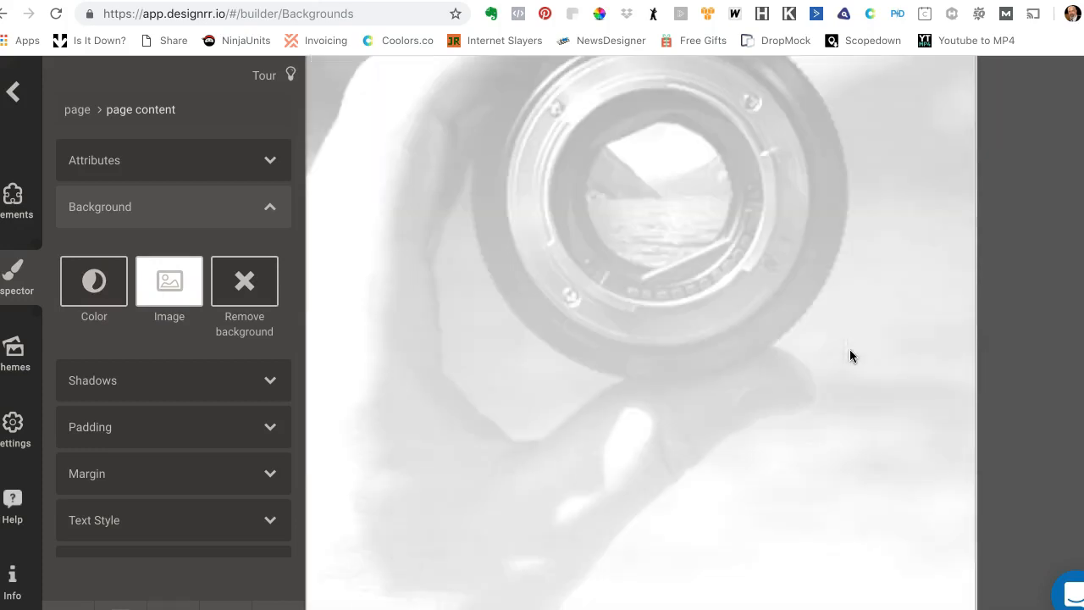
pyautogui.scroll(15, 850, 349)
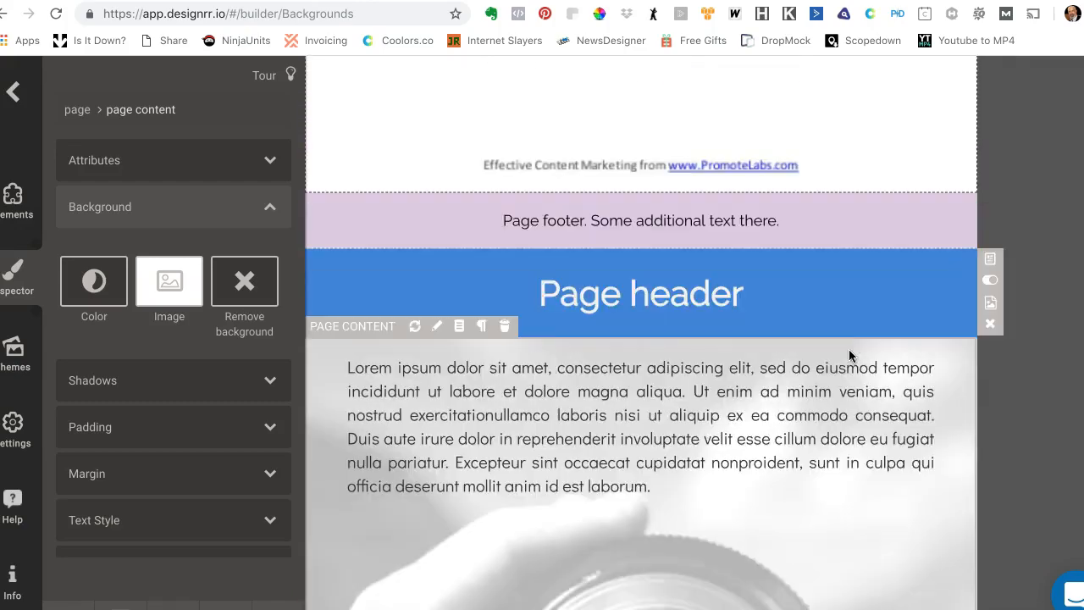
pyautogui.scroll(20, 850, 355)
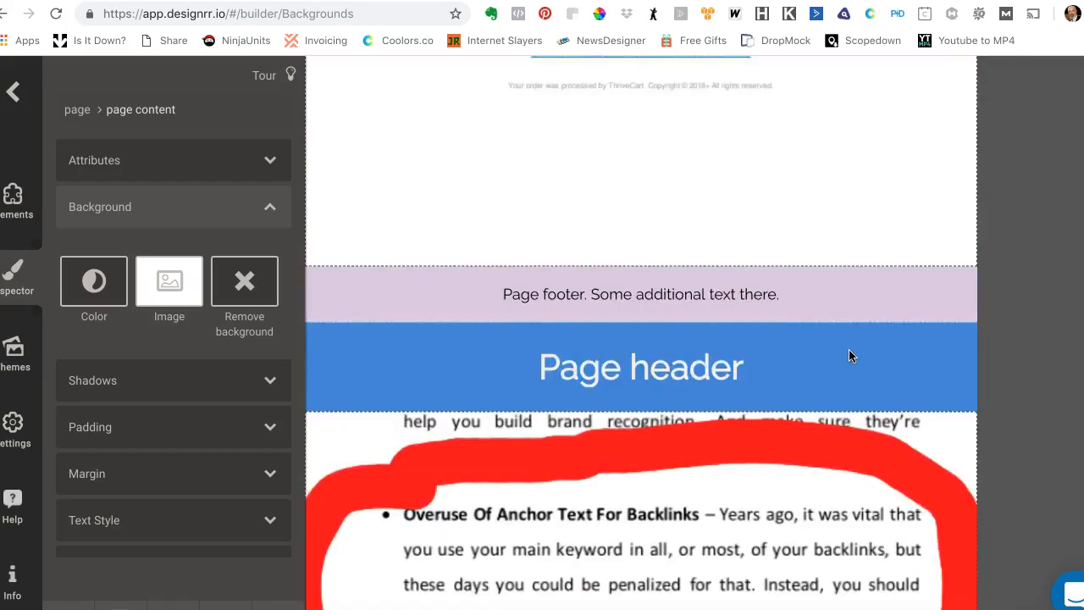
pyautogui.scroll(20, 849, 355)
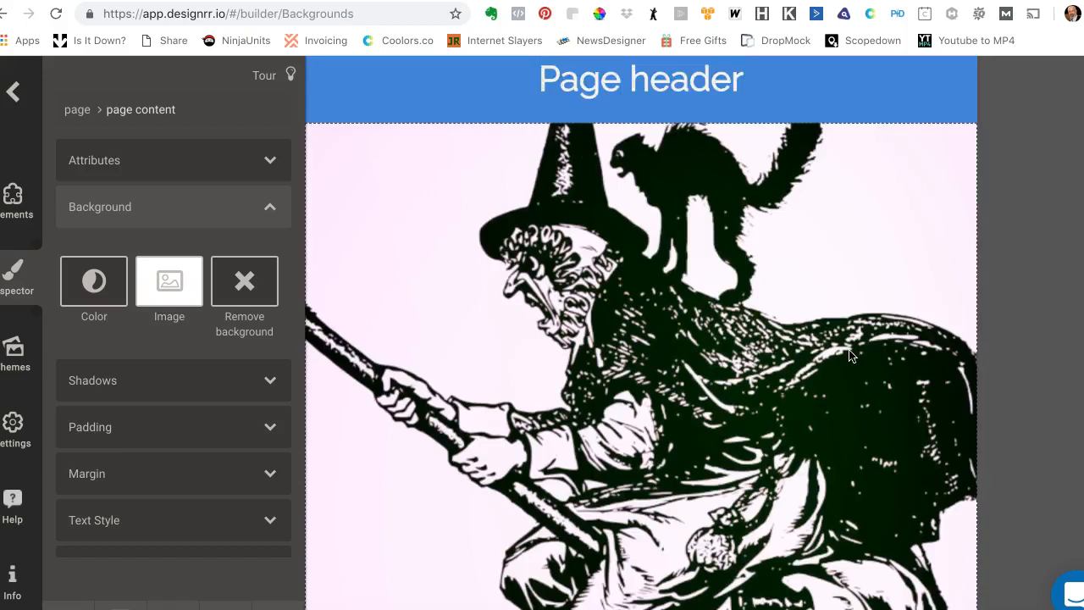
pyautogui.scroll(20, 851, 356)
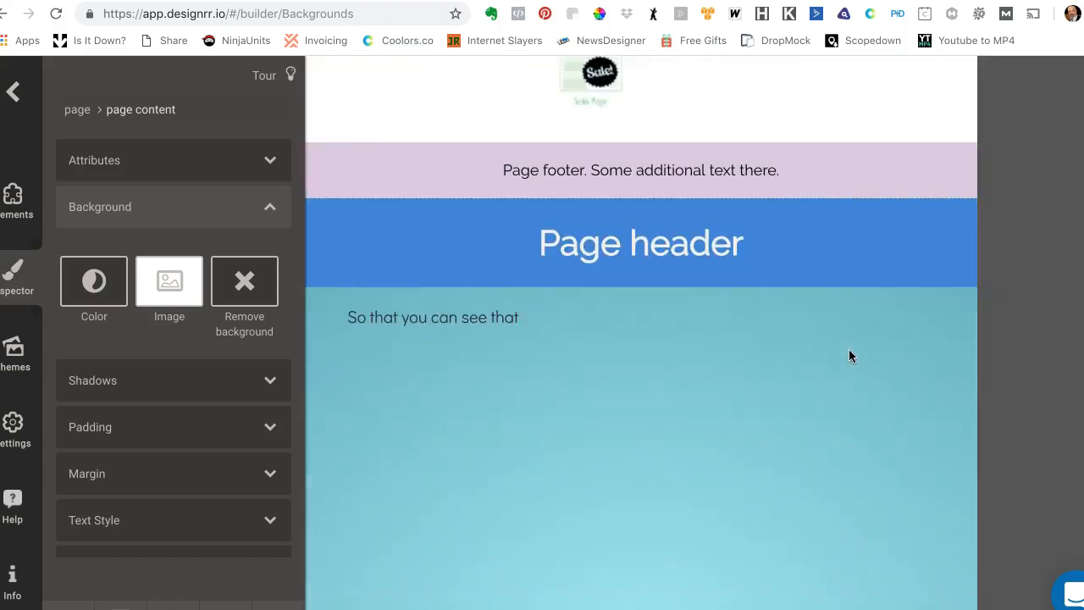
pyautogui.scroll(3, 850, 356)
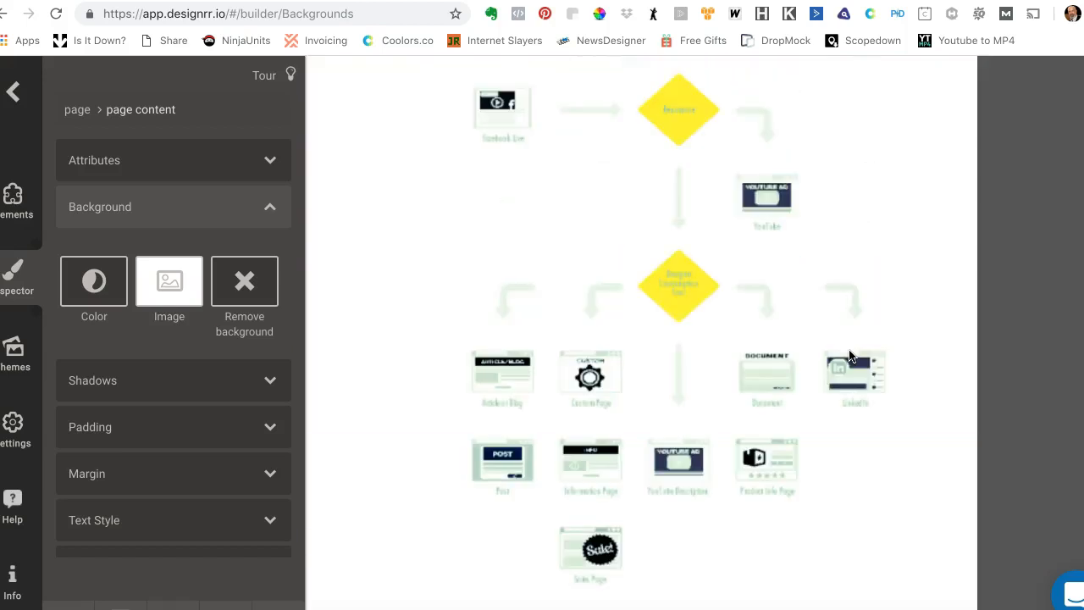